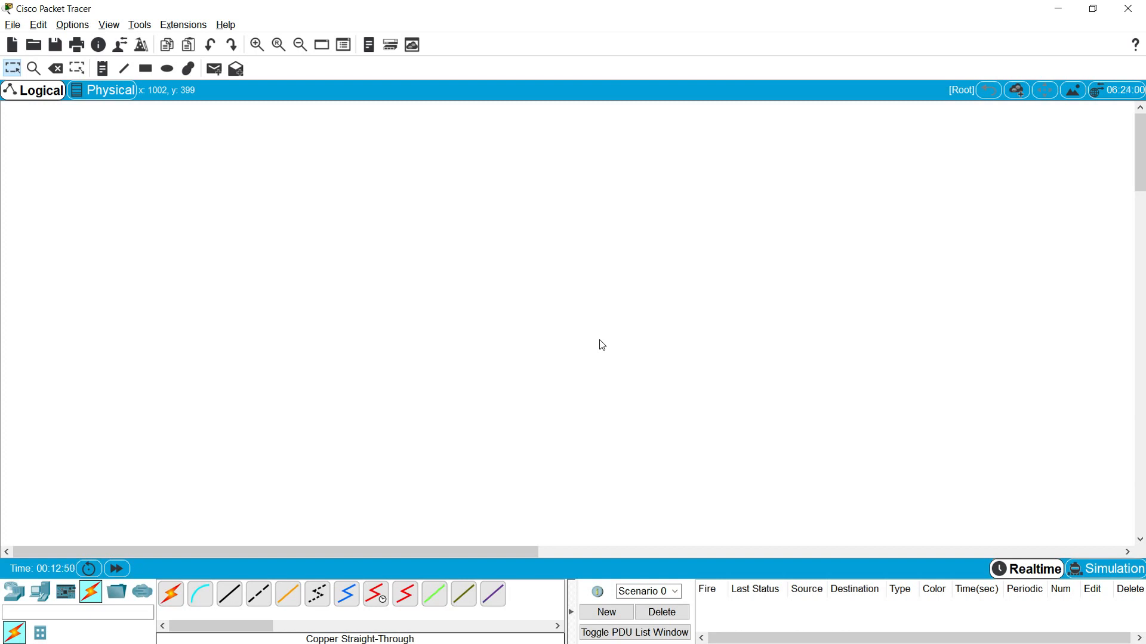
- Show the router models in Network Devices so an ISR4331 can be placed
left_click(14, 597)
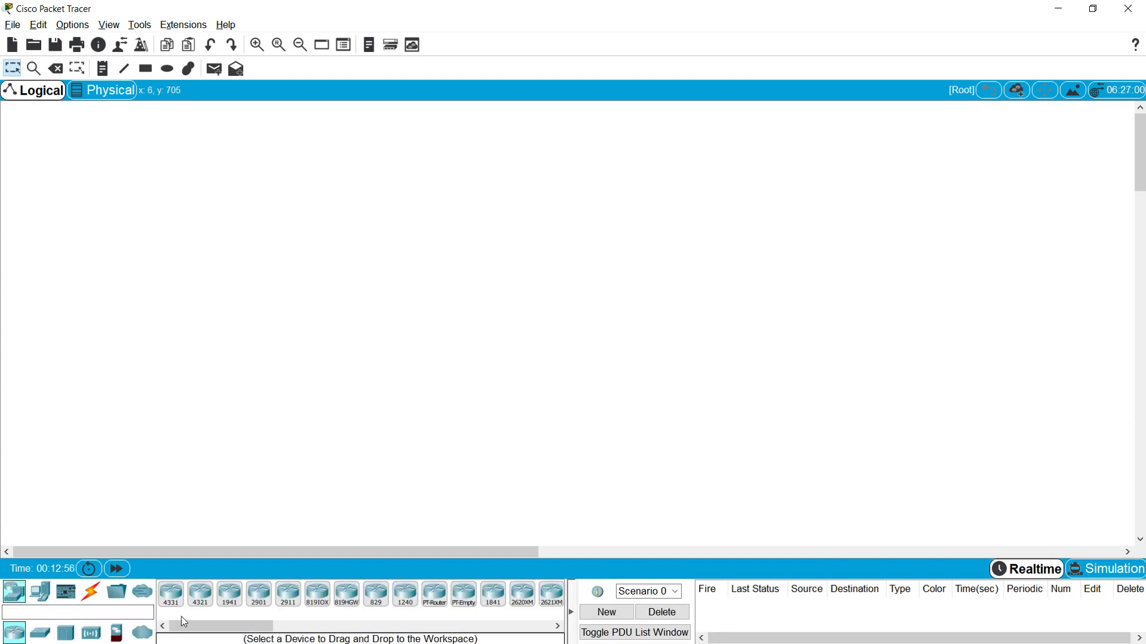
- Place an ISR4331 router on the workspace and rename it R1
left_click(170, 596)
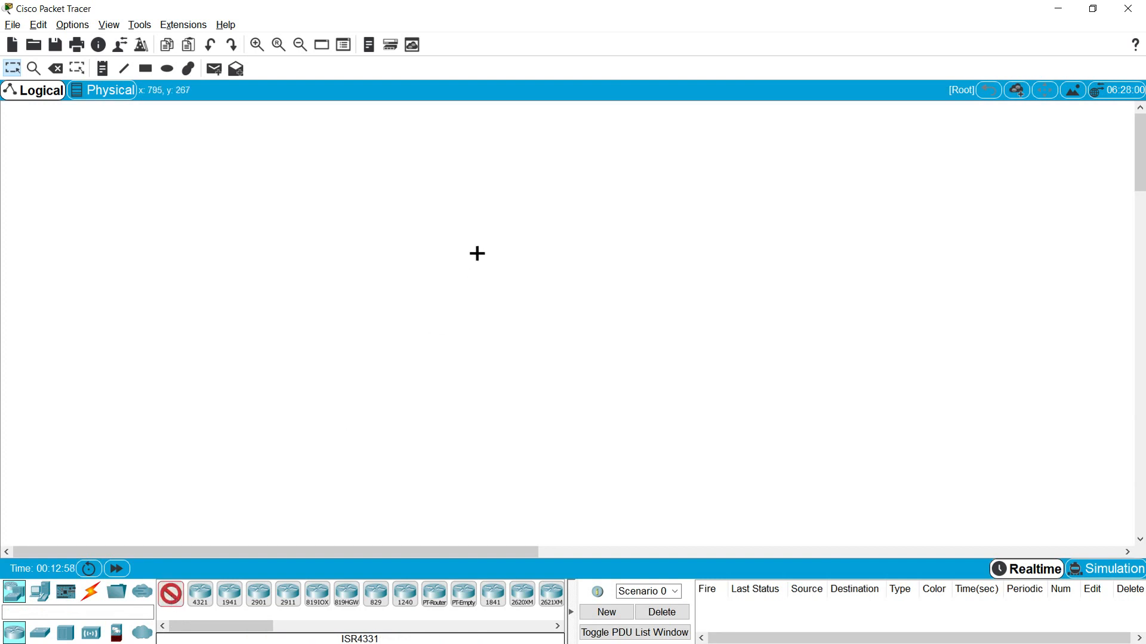
left_click(513, 192)
left_click_drag(516, 201, 522, 211)
left_click(525, 210)
type("1")
key("Return")
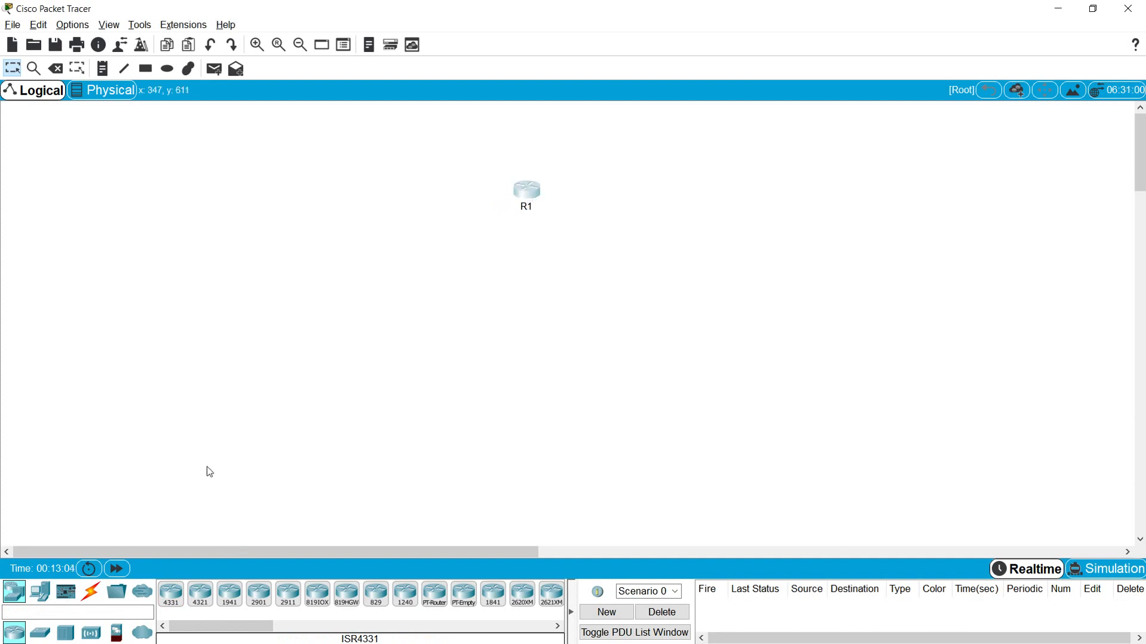
- Add a 2960 switch below R1 and relabel it from Switch0 to S1
left_click(40, 632)
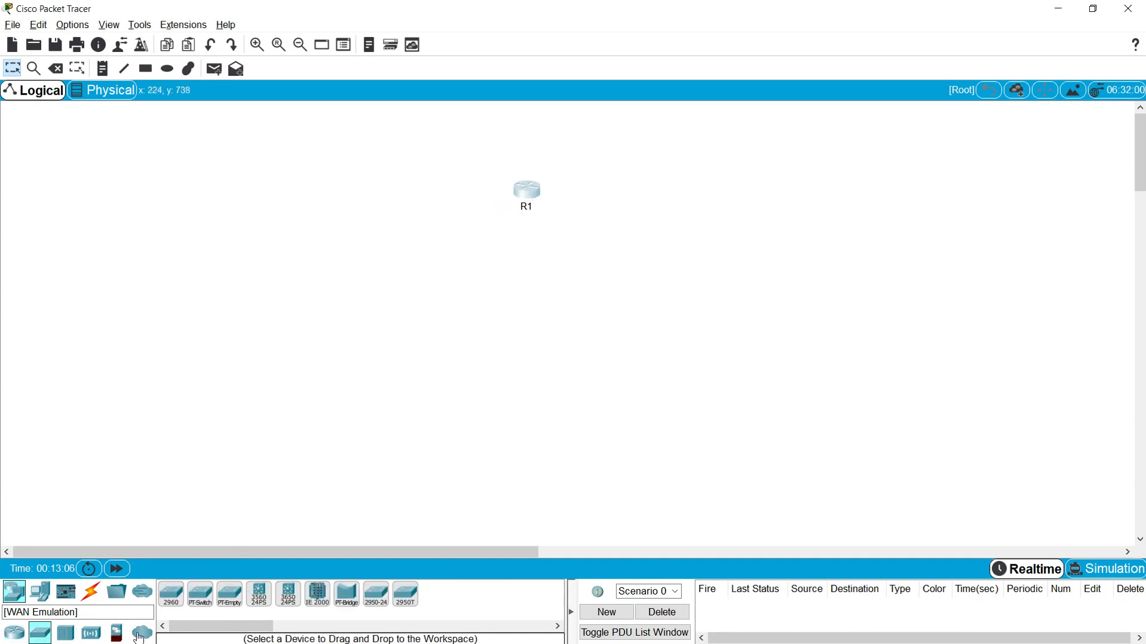
left_click_drag(172, 595, 531, 286)
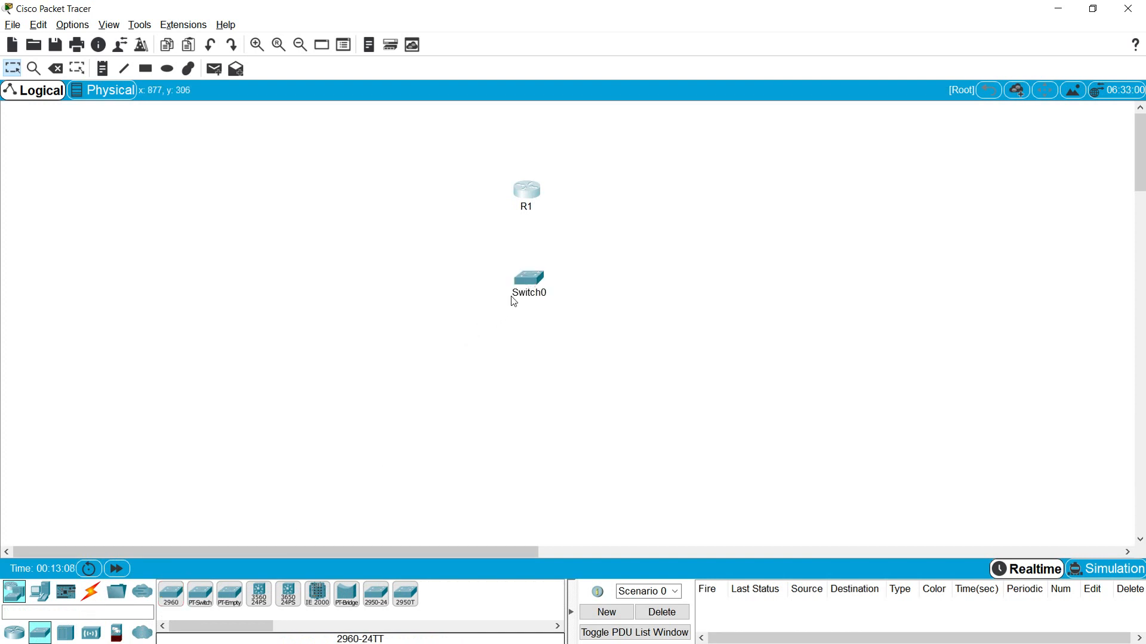
left_click(529, 301)
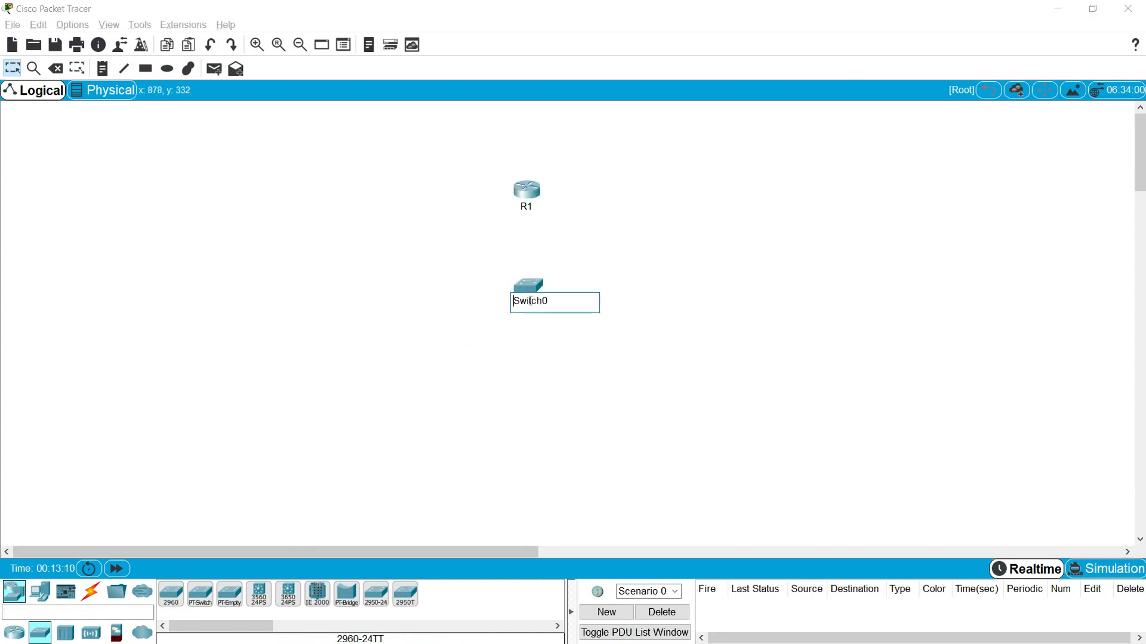
left_click_drag(547, 301, 519, 333)
key("BackSpace")
left_click(515, 360)
type("S1")
key("Return")
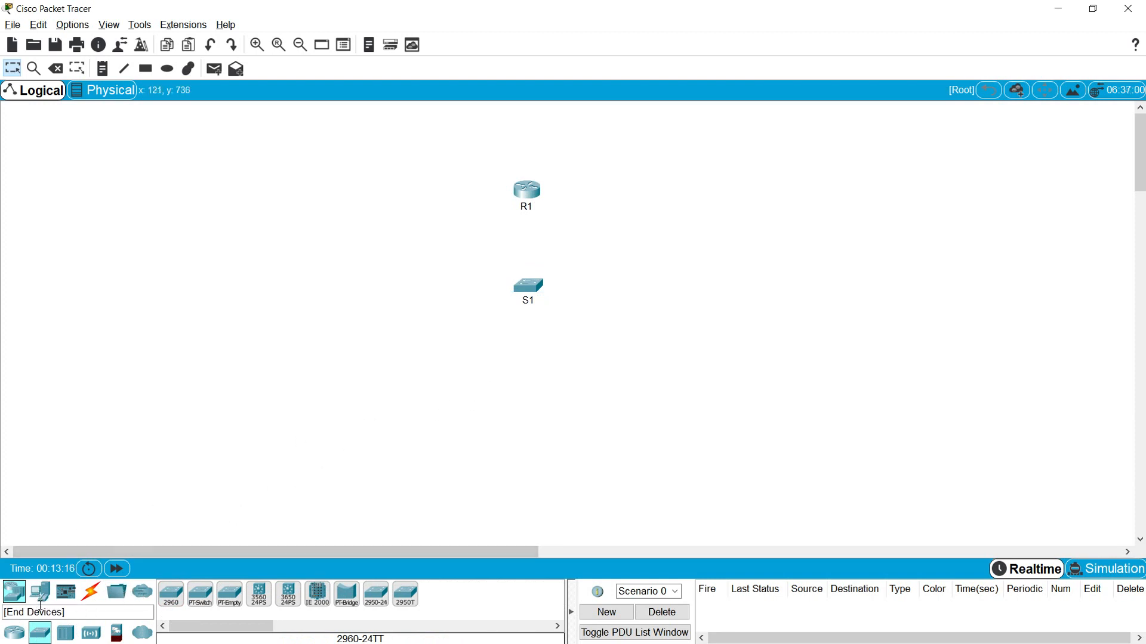
- Place two generic PCs, PC0 and PC1, below S1 and tidy the layout
left_click(41, 597)
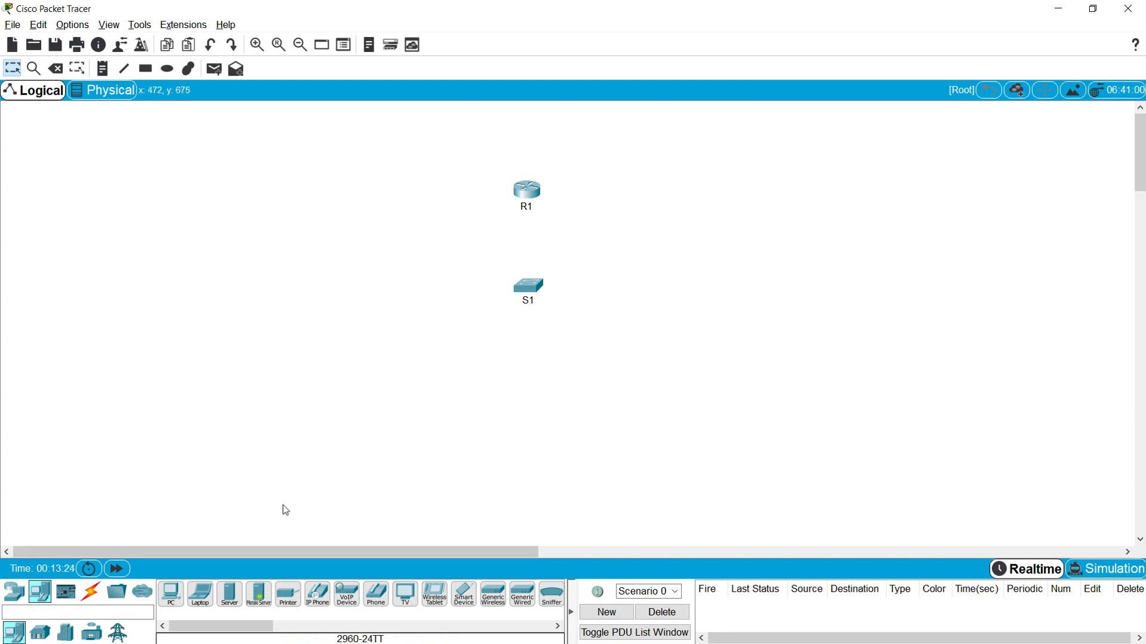
left_click(173, 597)
left_click(434, 384)
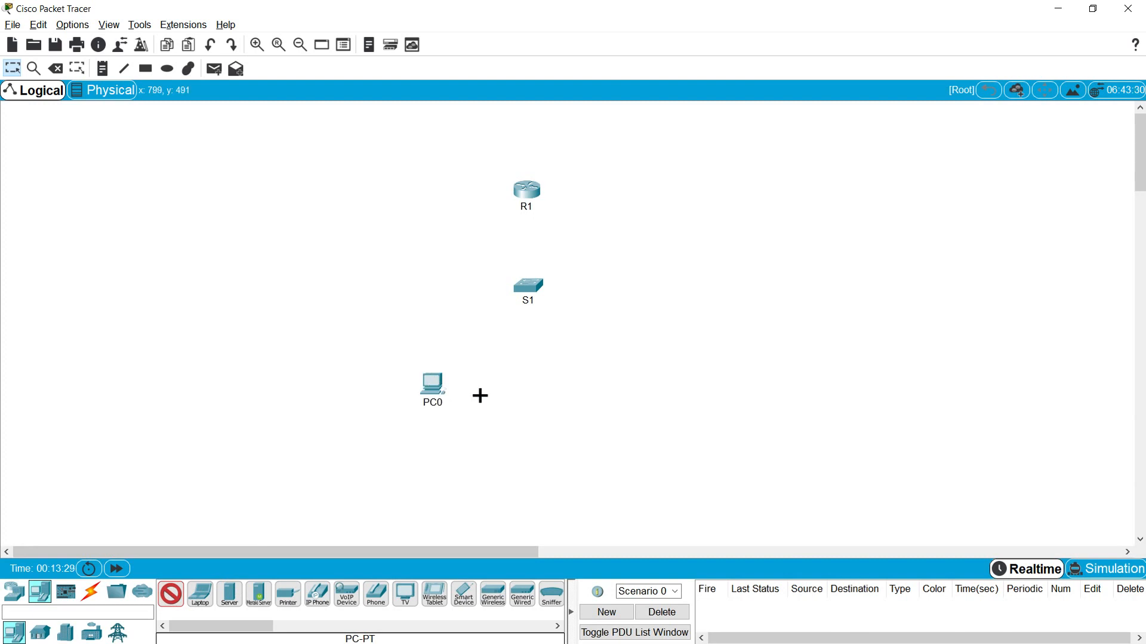
left_click(603, 373)
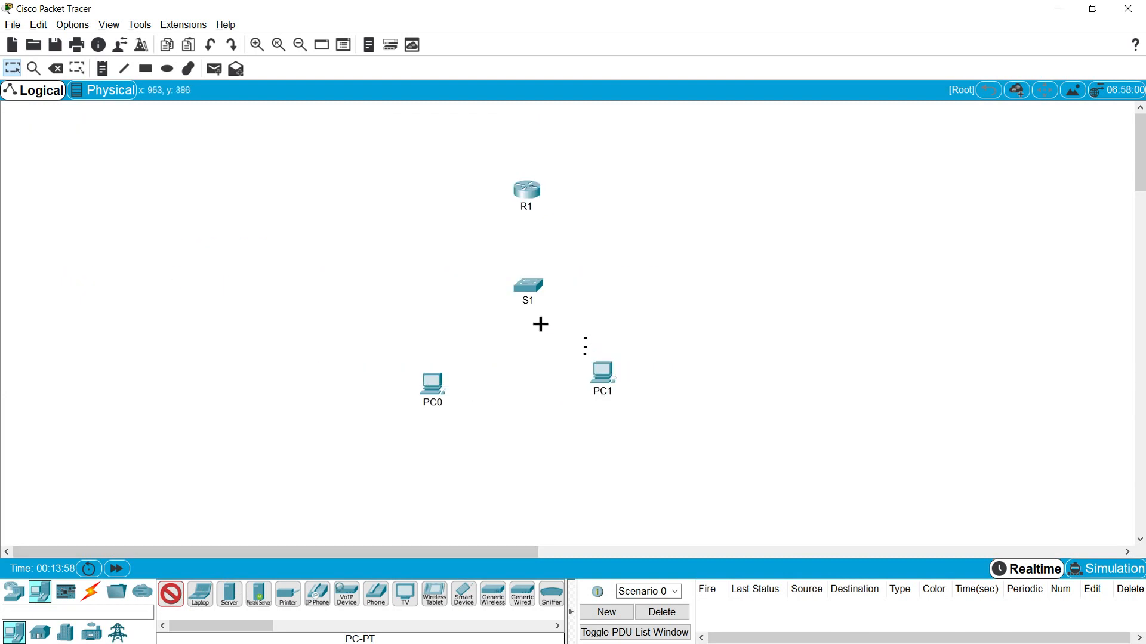
key("Escape")
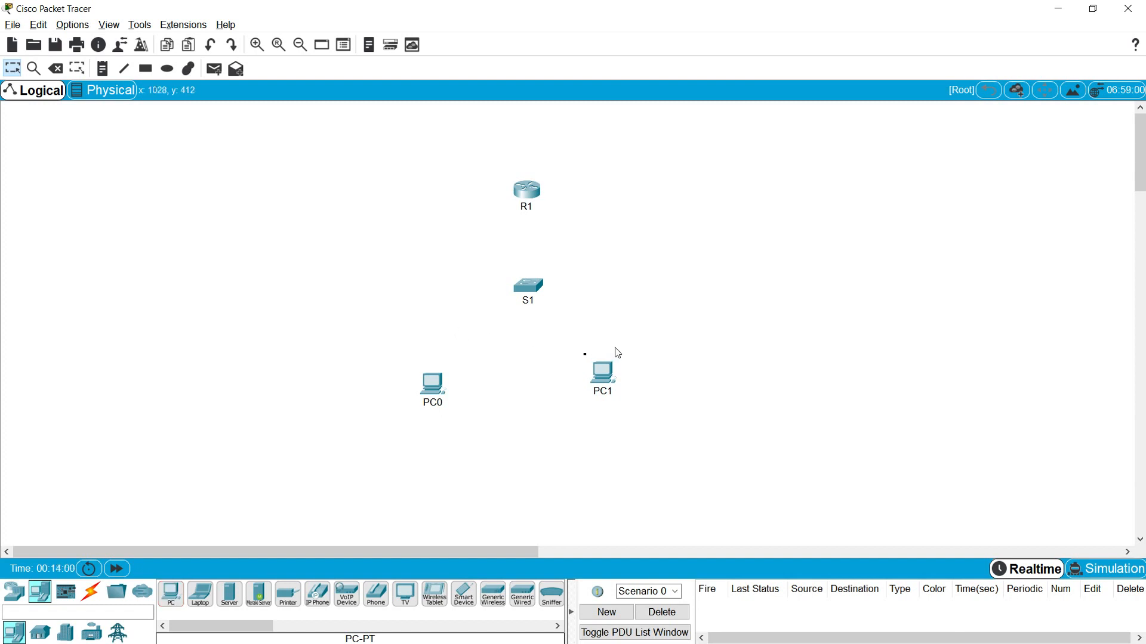
left_click_drag(607, 370, 614, 378)
left_click_drag(441, 389, 435, 389)
left_click_drag(530, 299, 524, 304)
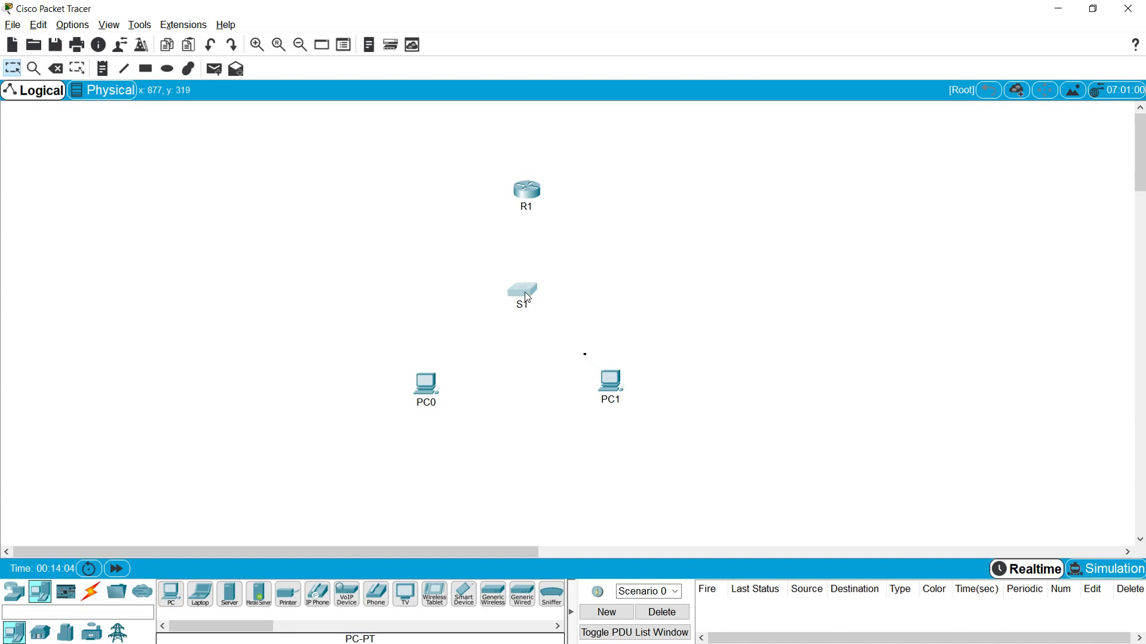
left_click(90, 596)
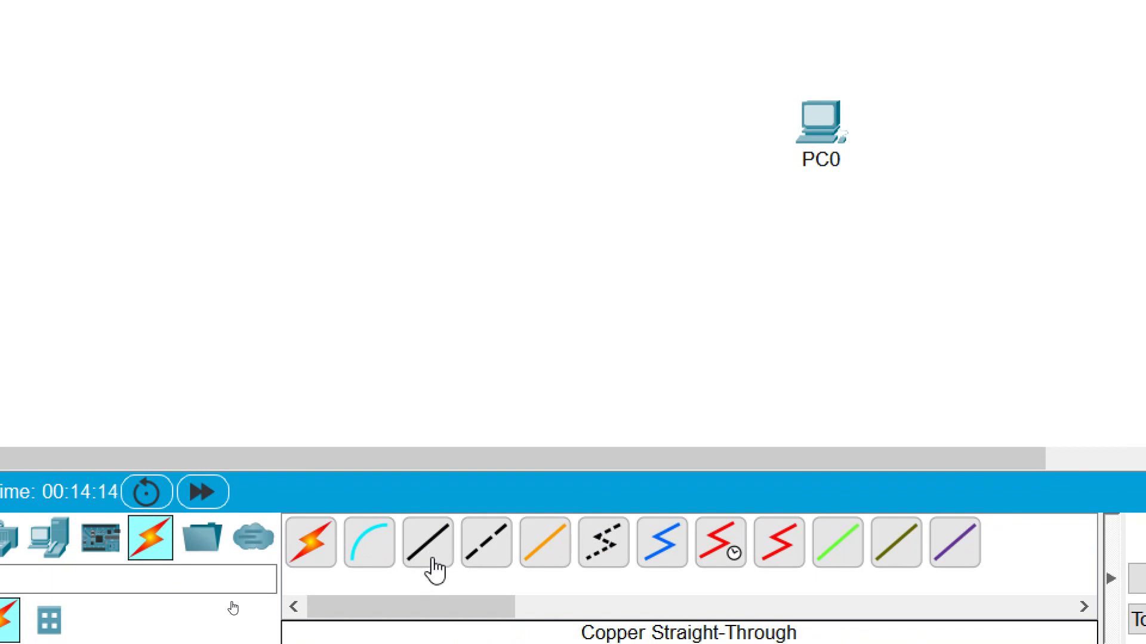
- Cable PC0 and PC1 FastEthernet0 to S1 ports with copper straight-through
left_click(431, 560)
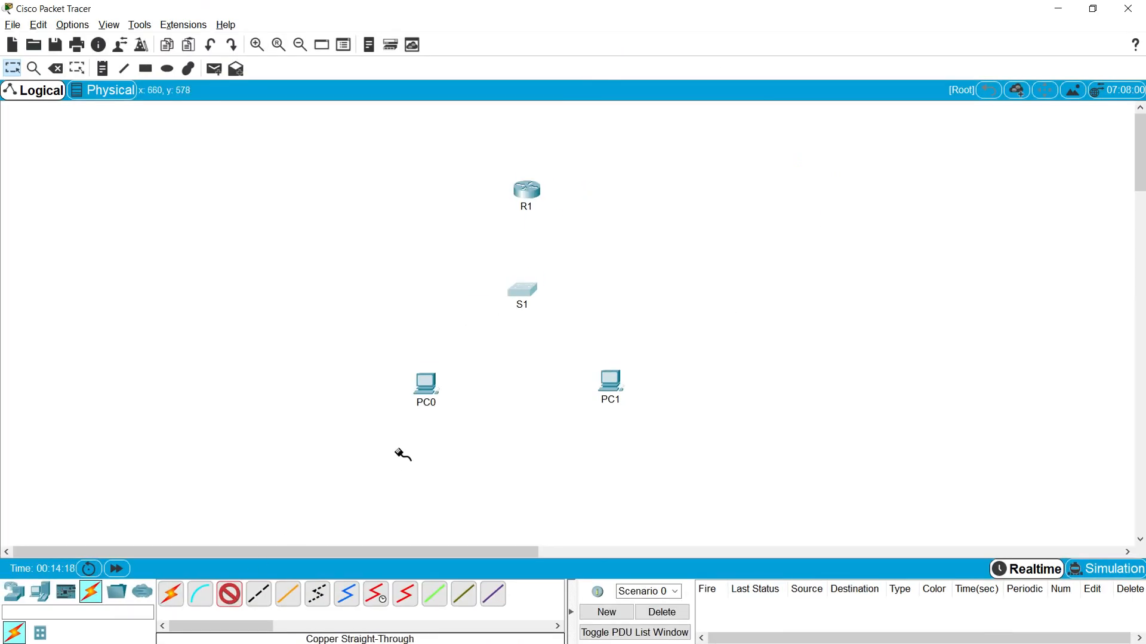
left_click(518, 291)
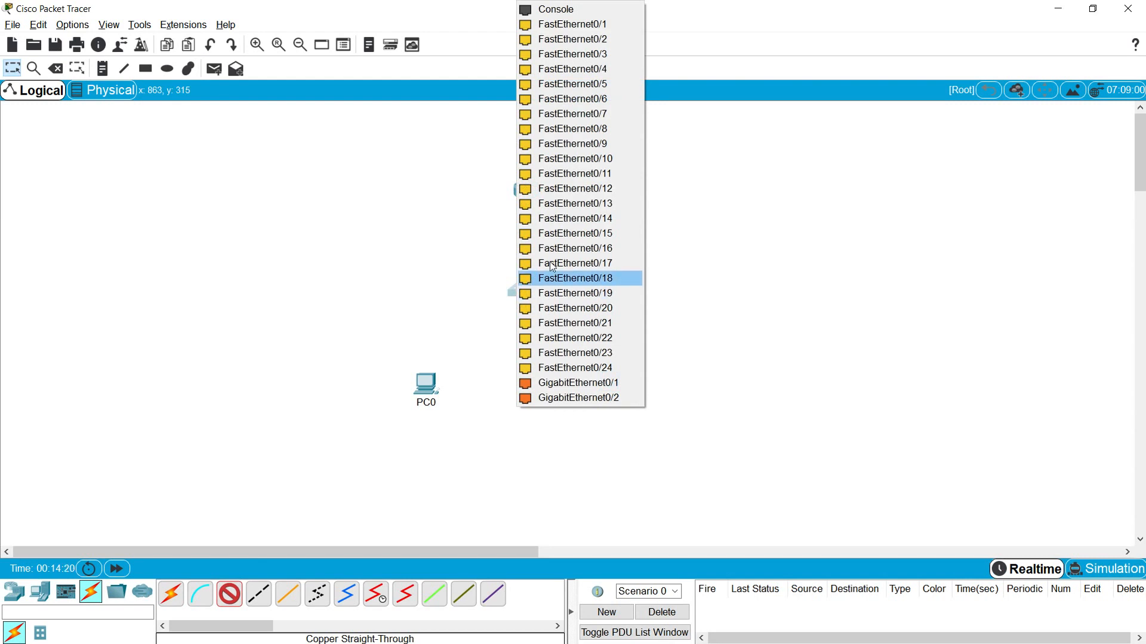
left_click(590, 27)
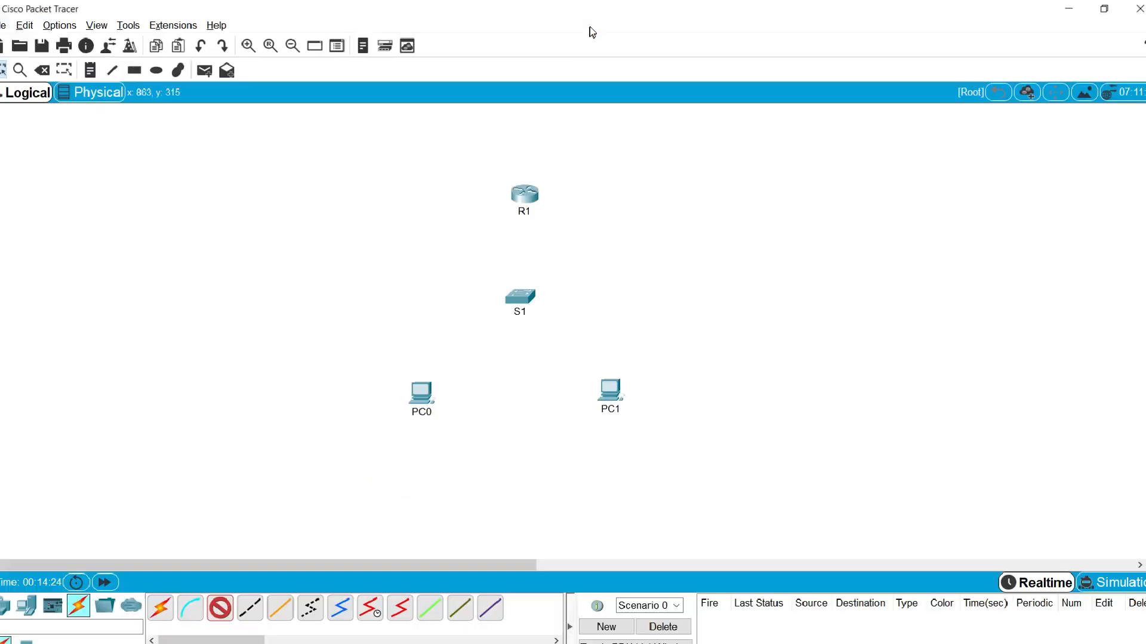
left_click(427, 382)
left_click(452, 432)
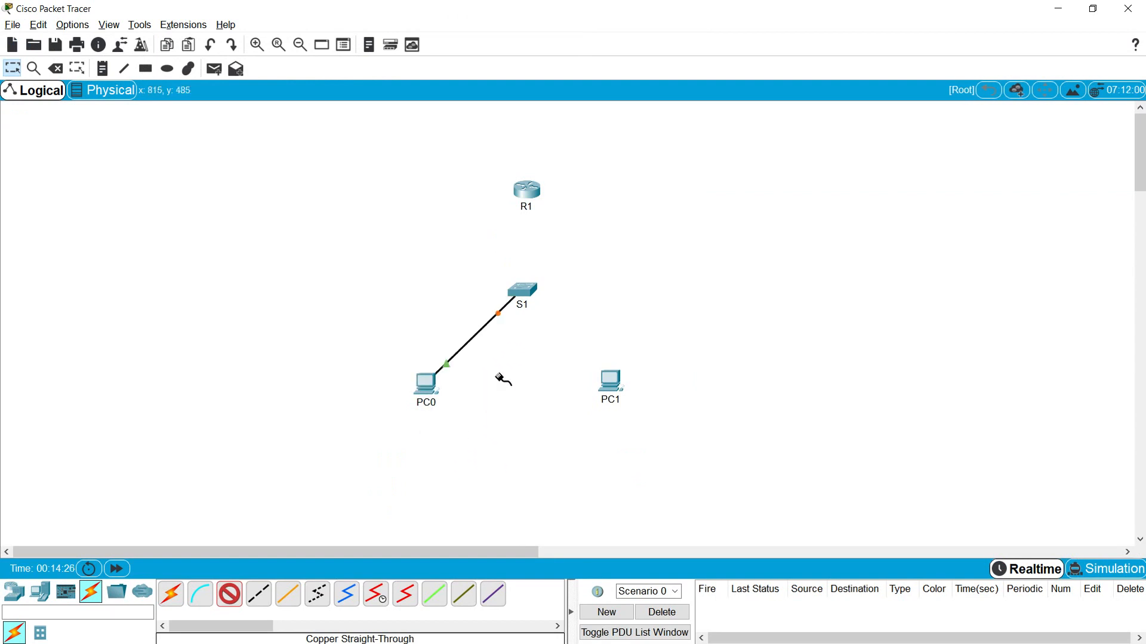
left_click(524, 297)
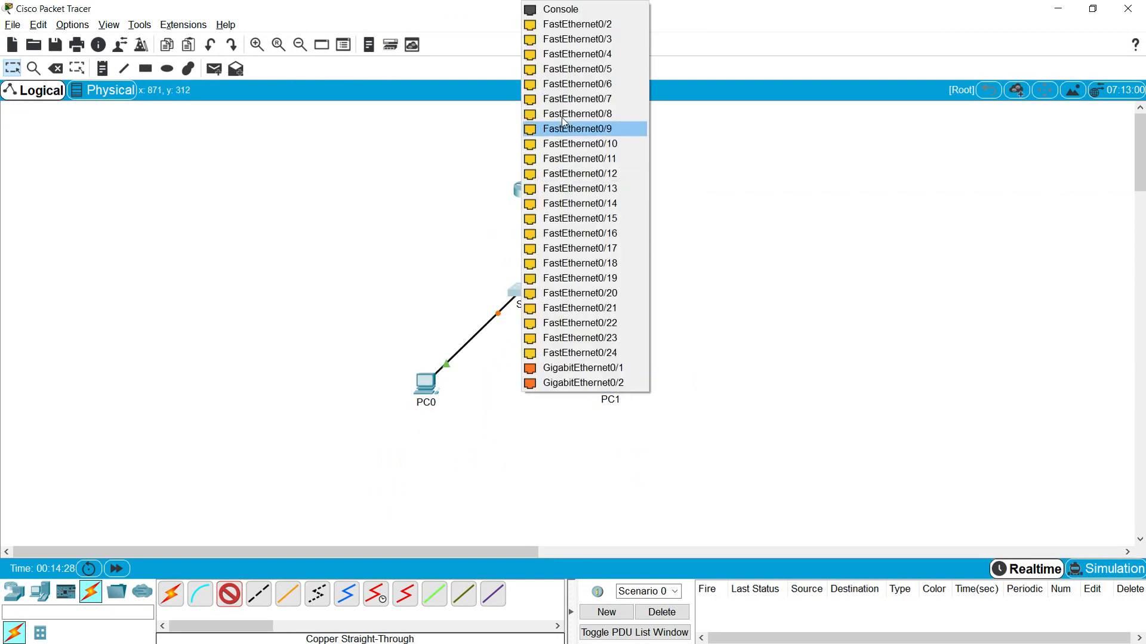
left_click(577, 40)
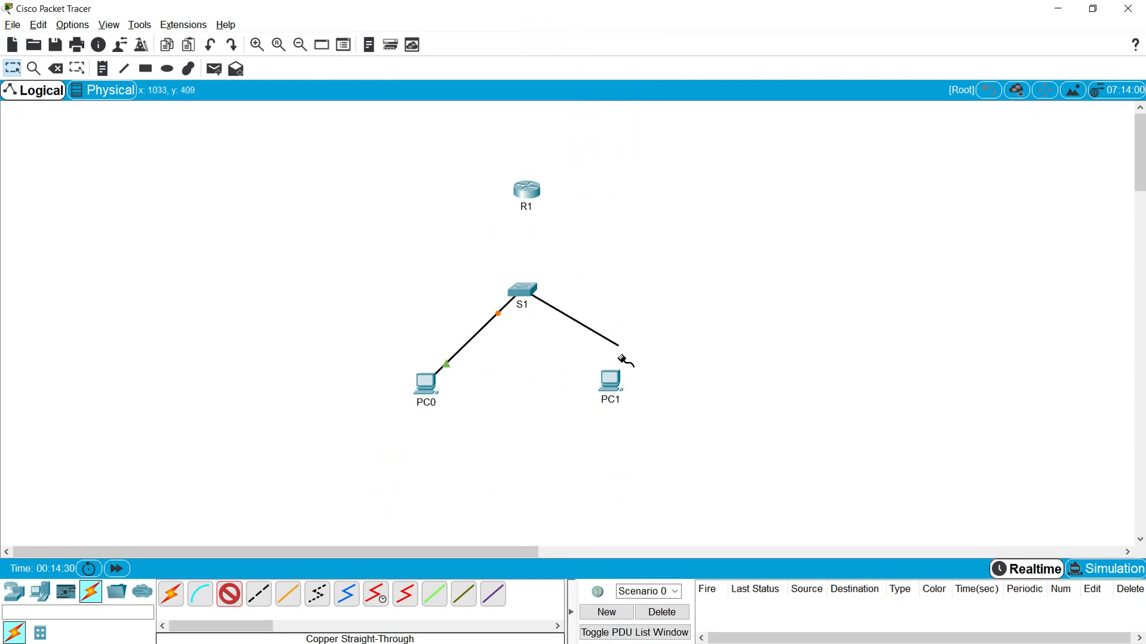
left_click(615, 387)
left_click(646, 432)
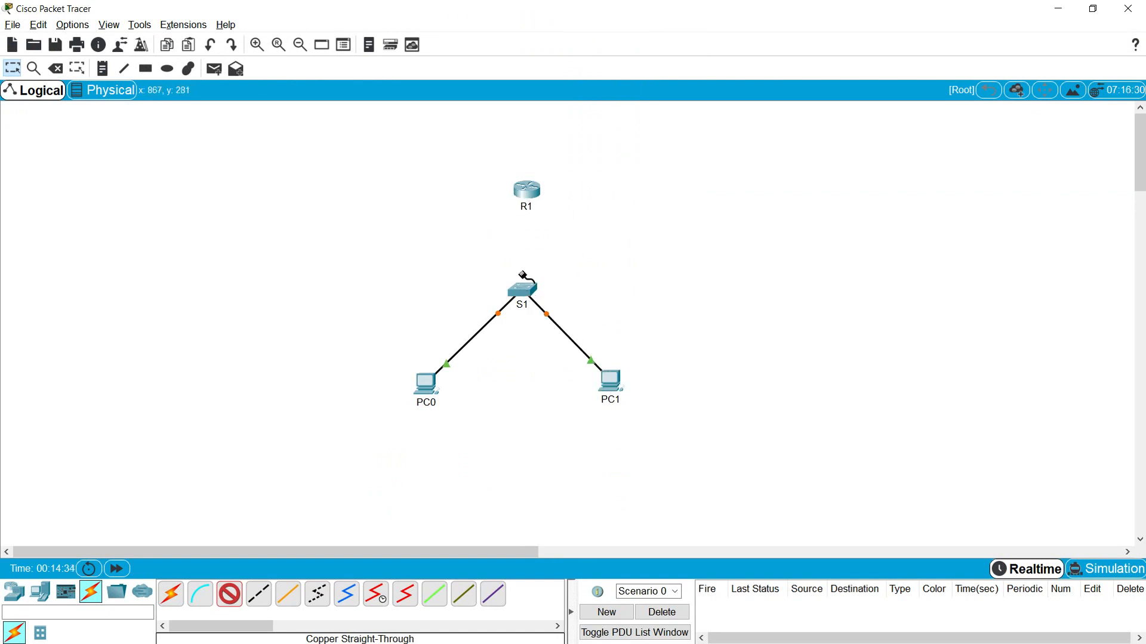
- Link R1's GigabitEthernet0/0/0 to S1's GigabitEthernet0/1 and tidy device positions
left_click(528, 194)
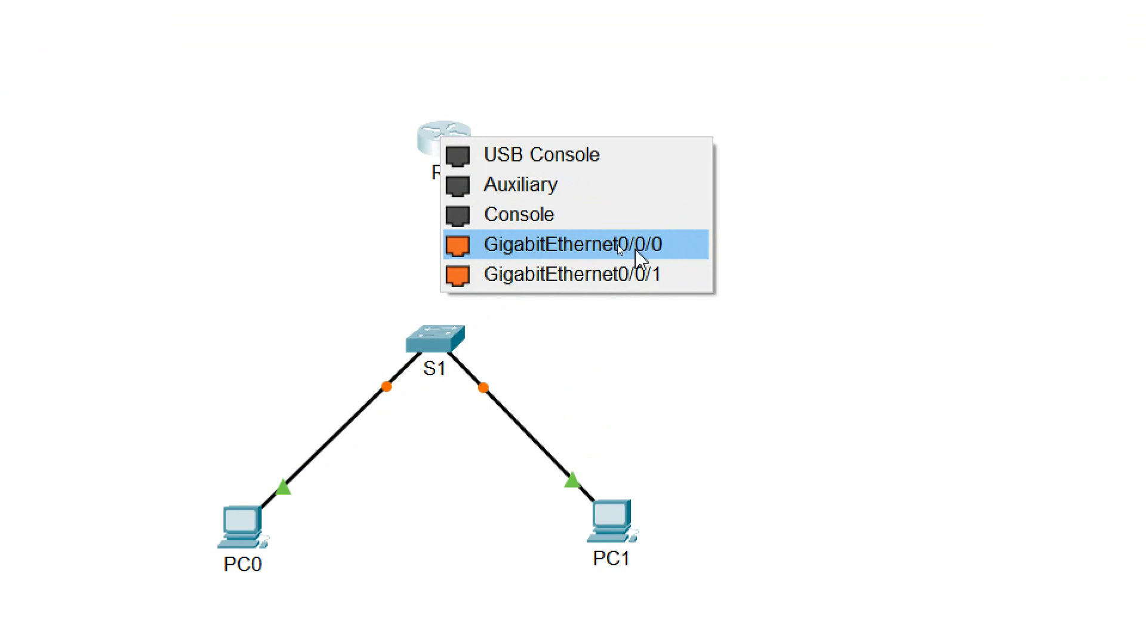
left_click(638, 257)
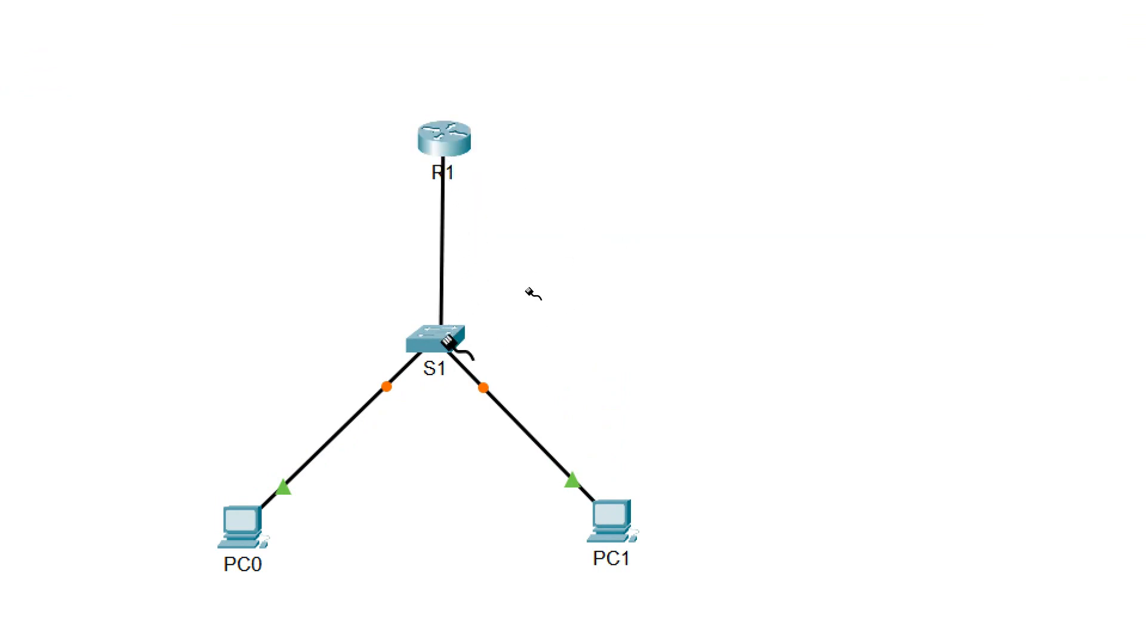
left_click(448, 343)
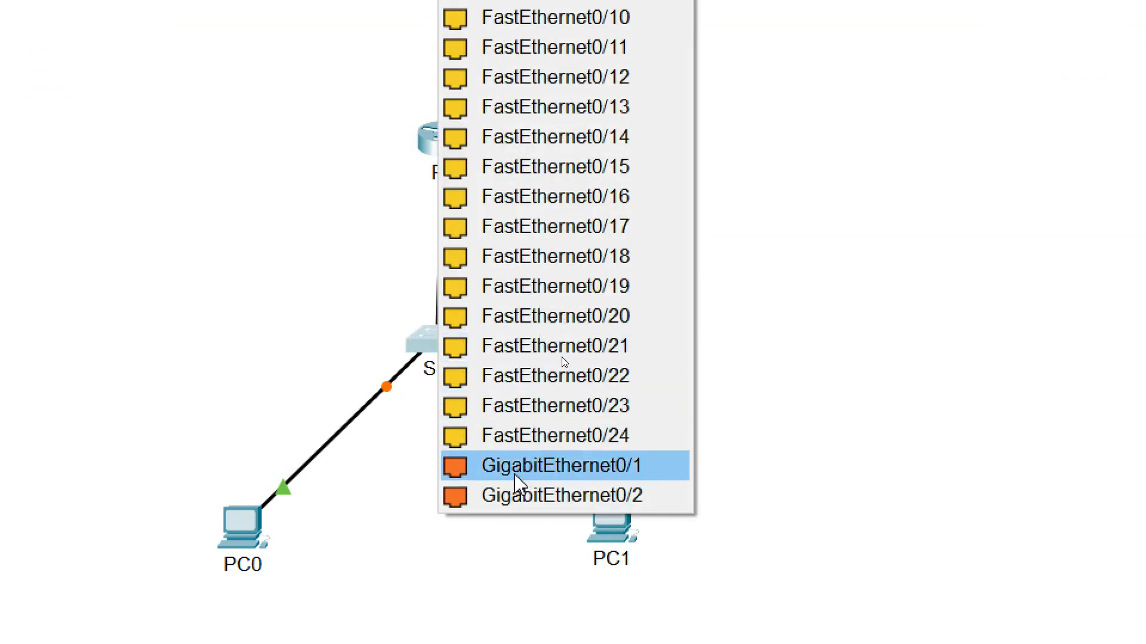
left_click(577, 468)
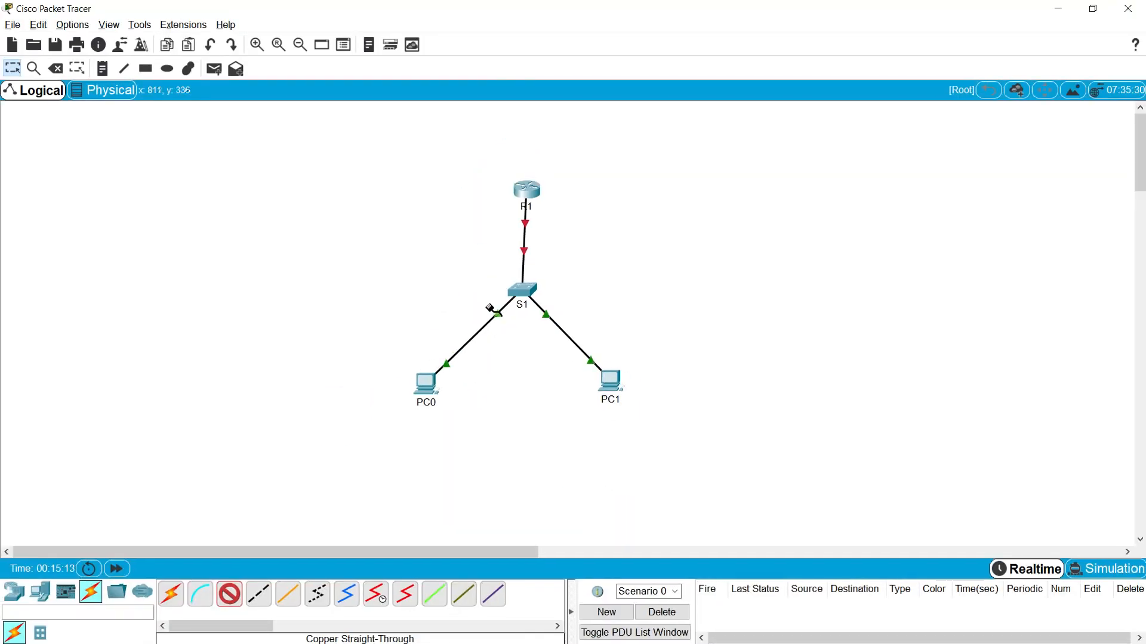
key("Escape")
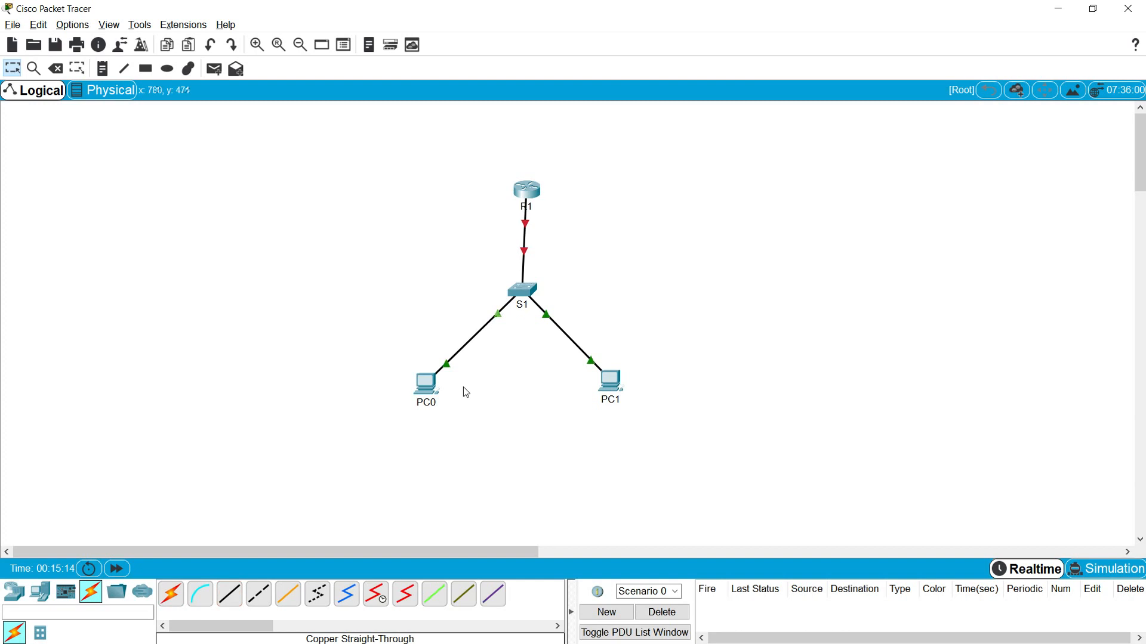
left_click_drag(431, 395, 448, 397)
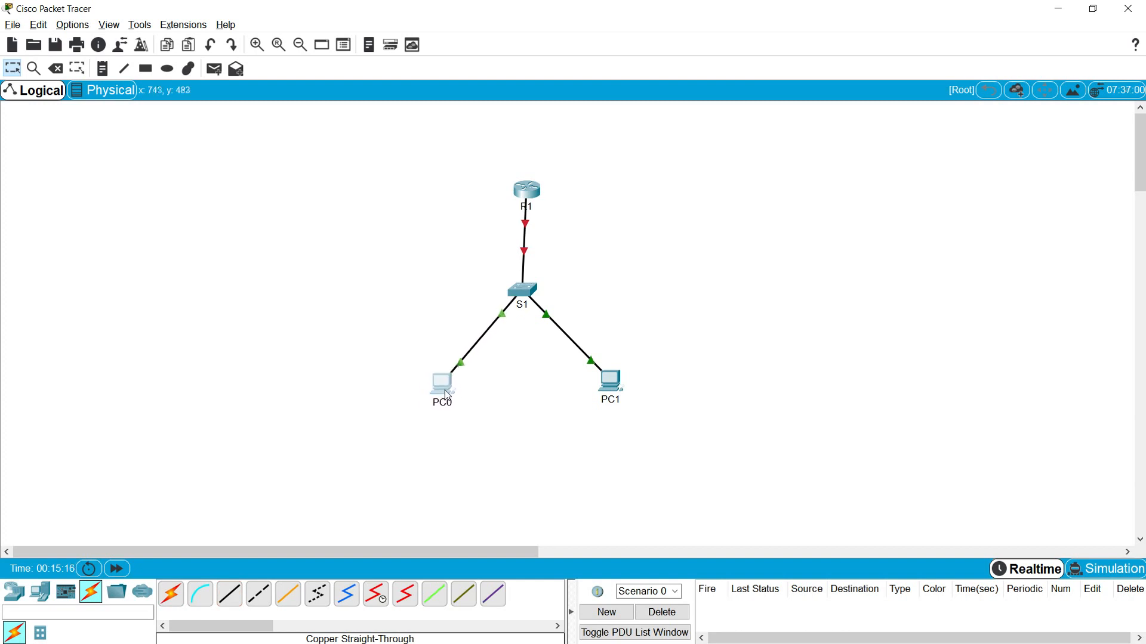
left_click_drag(524, 203, 521, 203)
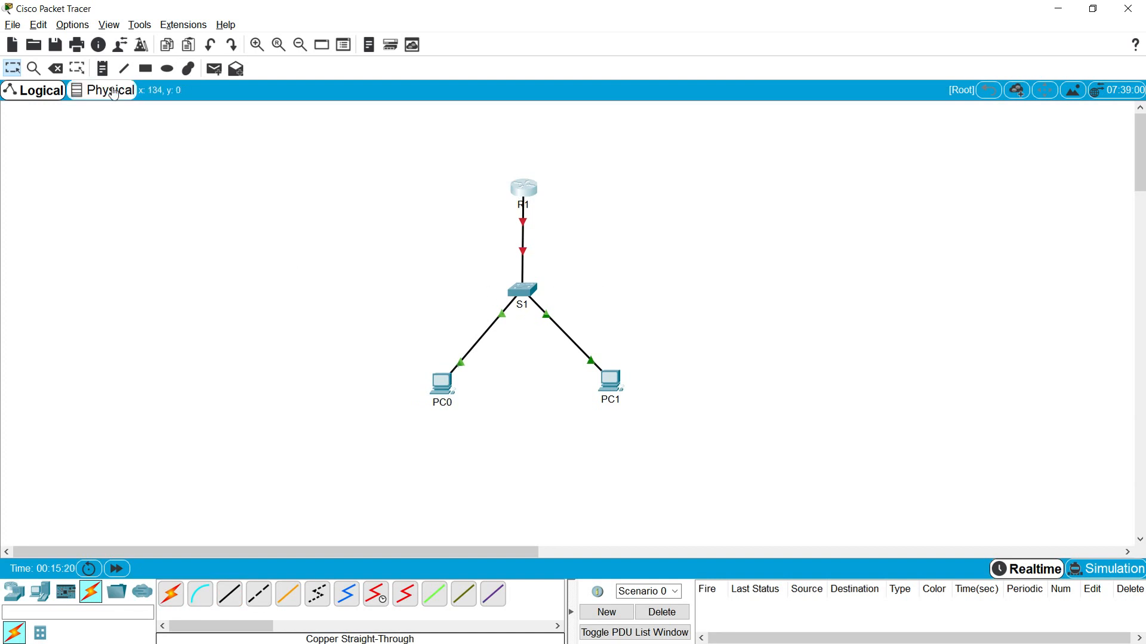
- Draw a lavender-filled rectangle enclosing the R1, S1, PC0 and PC1 topology
left_click(146, 69)
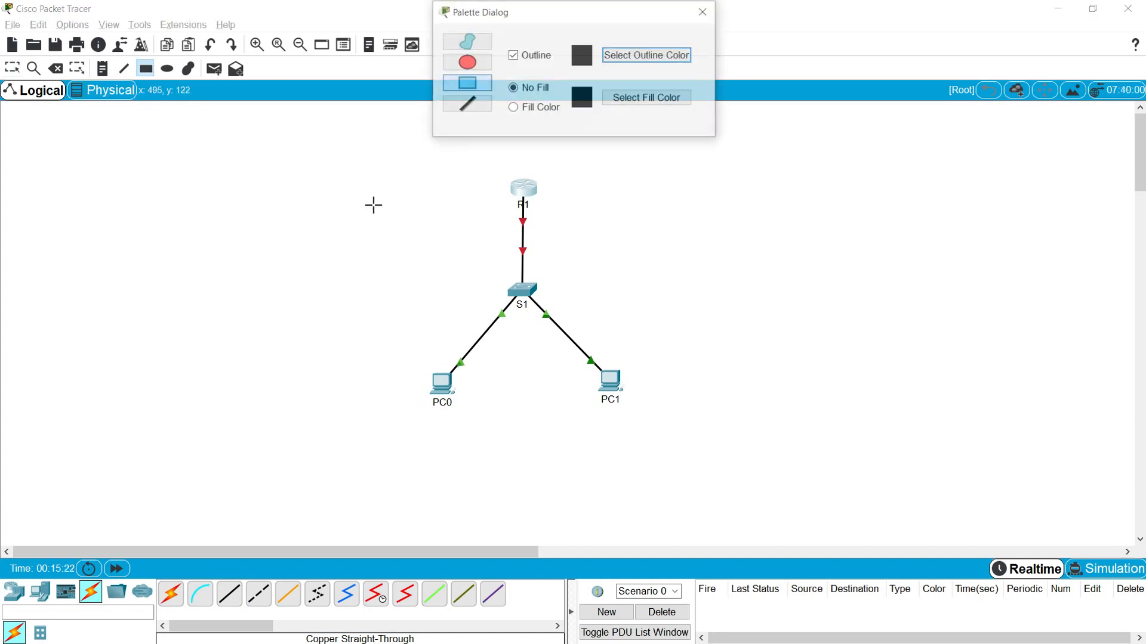
left_click(512, 107)
left_click(635, 99)
left_click_drag(593, 282, 592, 291)
left_click(646, 437)
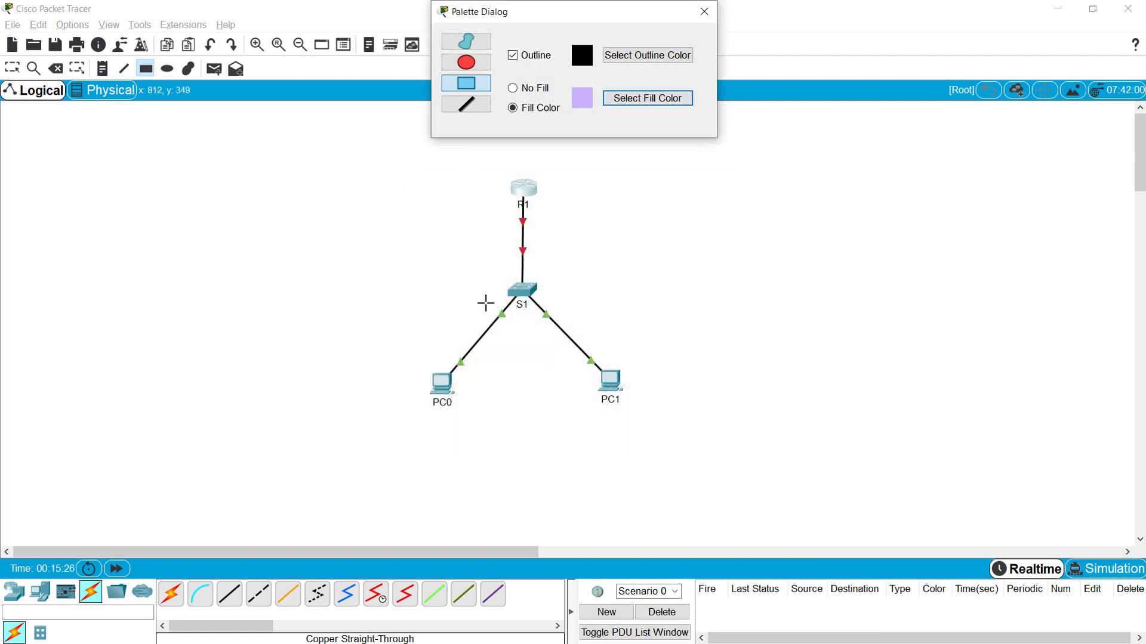
mouse_move(414, 416)
left_mouse_down()
mouse_move(527, 429)
mouse_move(597, 403)
left_mouse_up()
left_click_drag(653, 223, 652, 208)
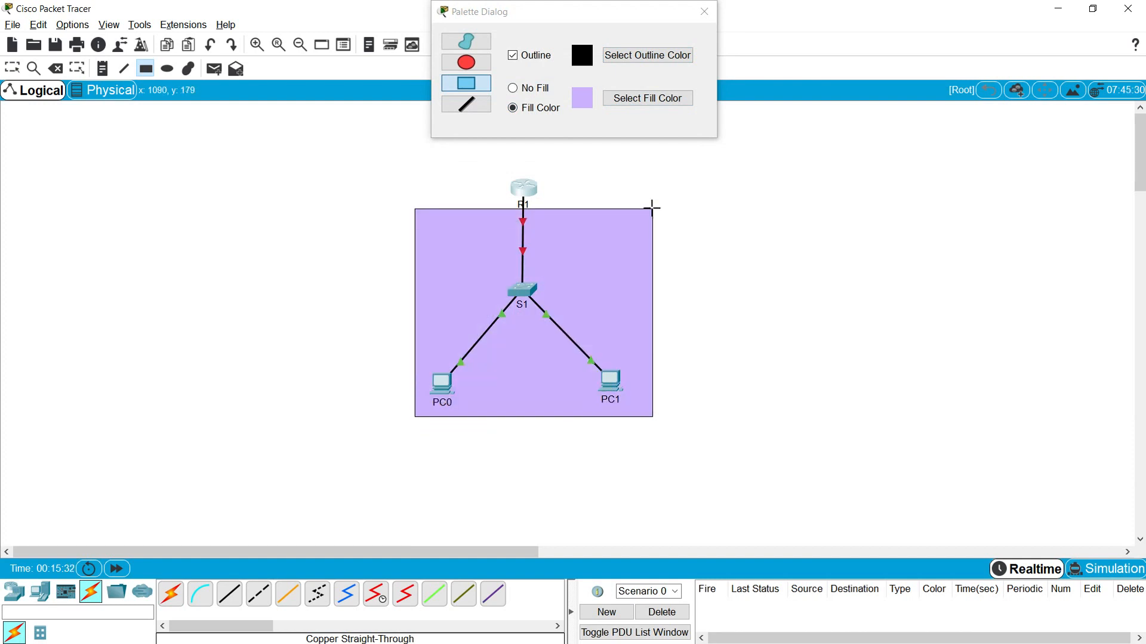
left_click(703, 13)
left_click(104, 73)
- Add a 192.168.1.0/24 note at the top edge of the LAN area
left_click(423, 222)
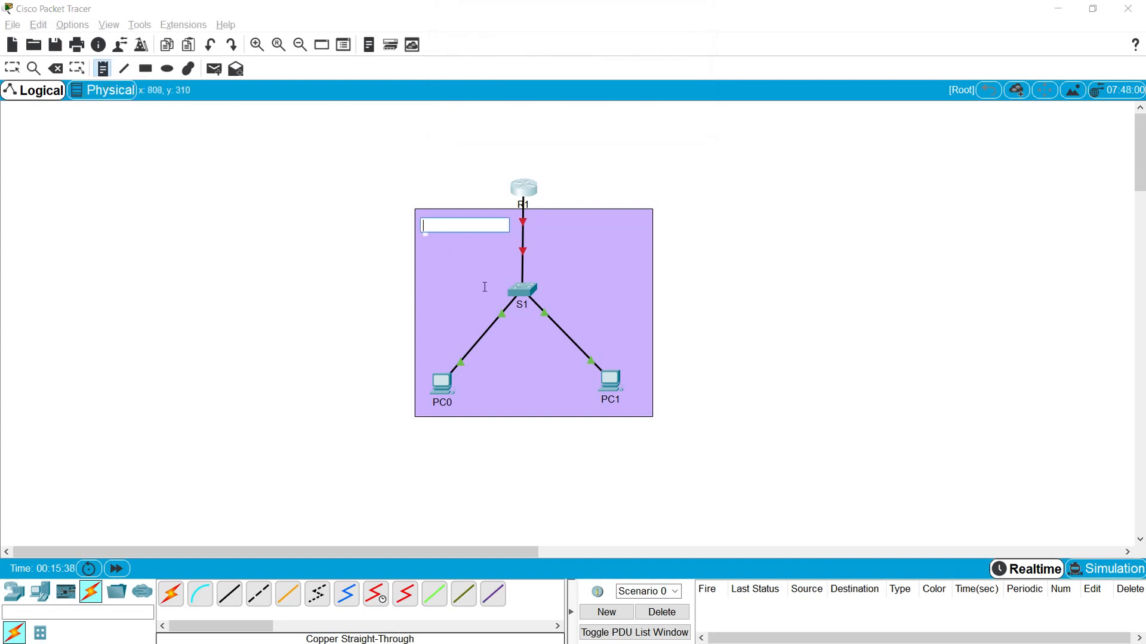
type("192/168")
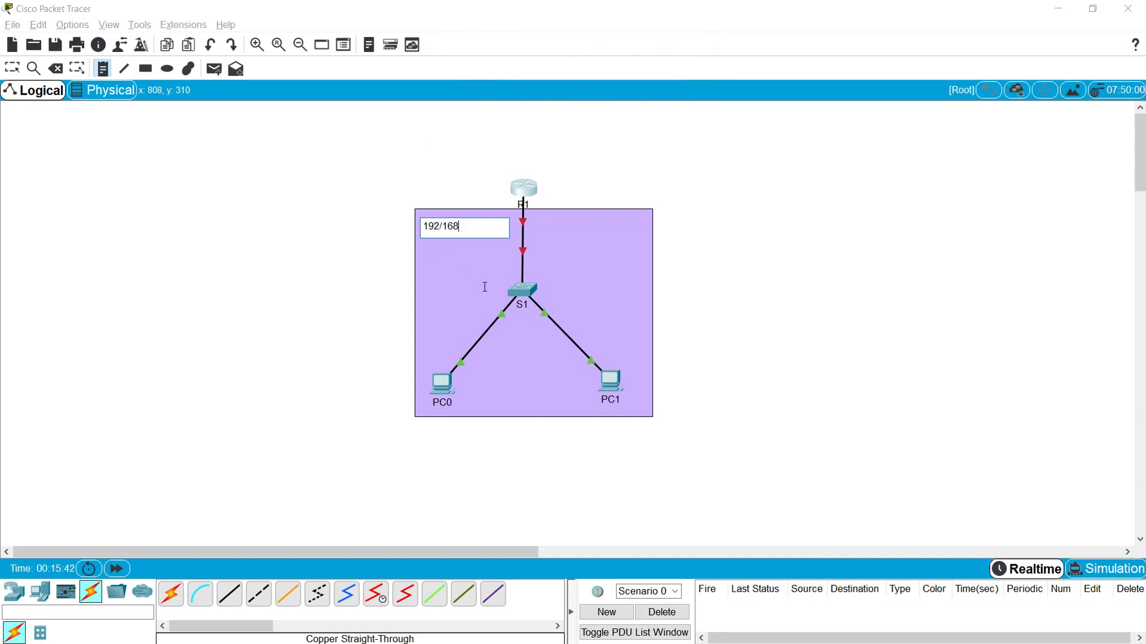
key("BackSpace")
key("BackSpace")
key("BackSpace")
key("BackSpace")
key("BackSpace")
type(".168.1.0/24")
key("Escape")
left_click_drag(452, 237, 448, 223)
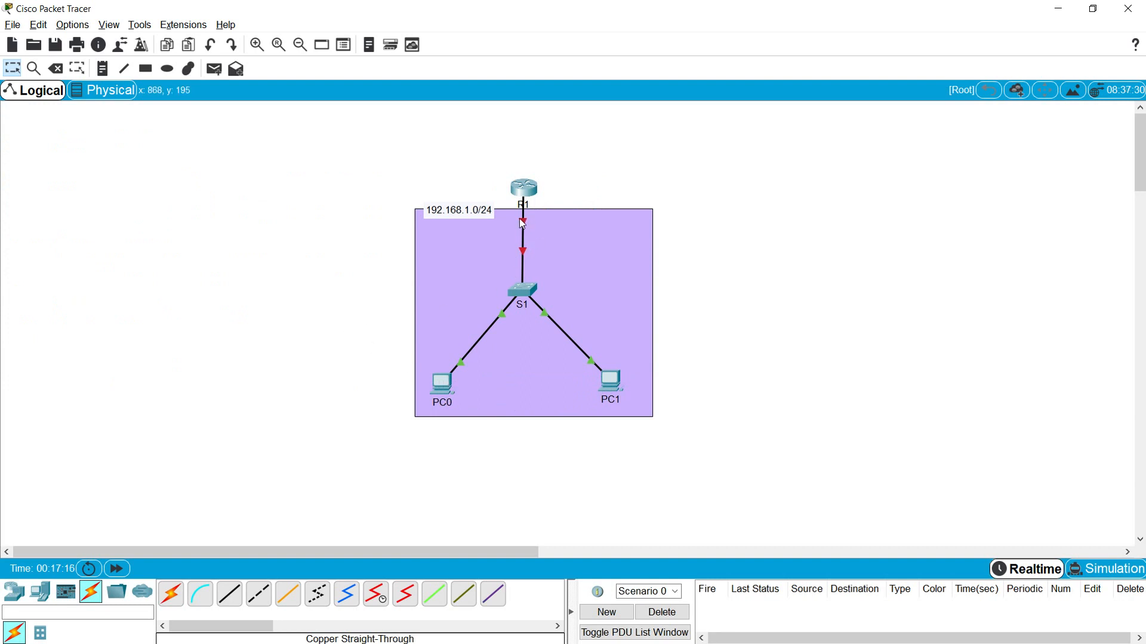
- Add a 192.168.1.10/24 address note below PC0
mouse_move(524, 225)
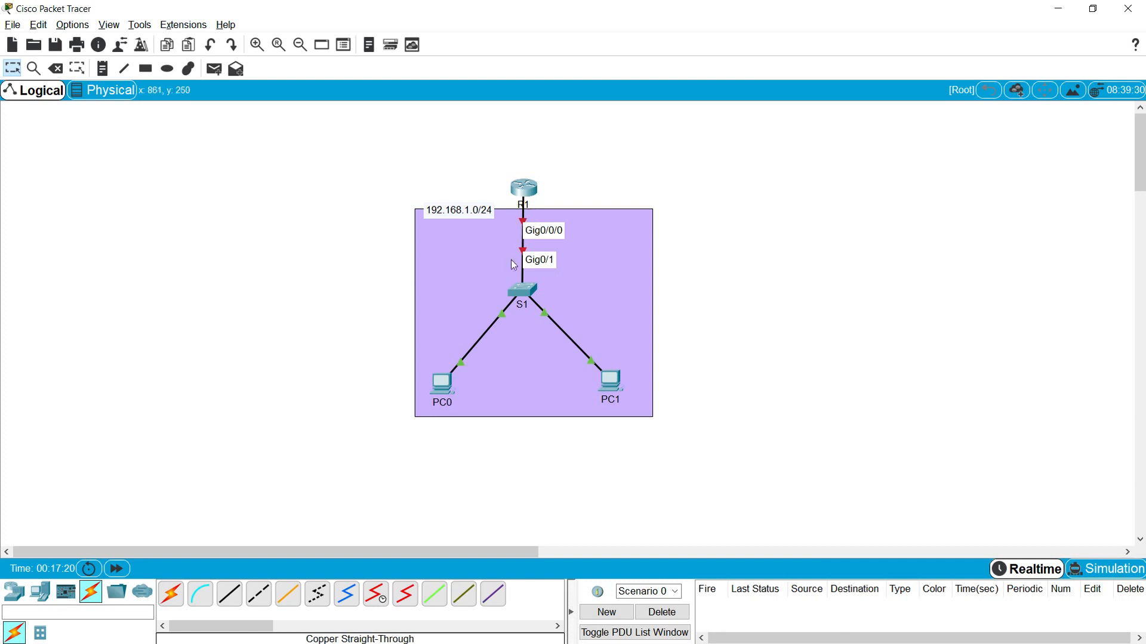
left_click(107, 89)
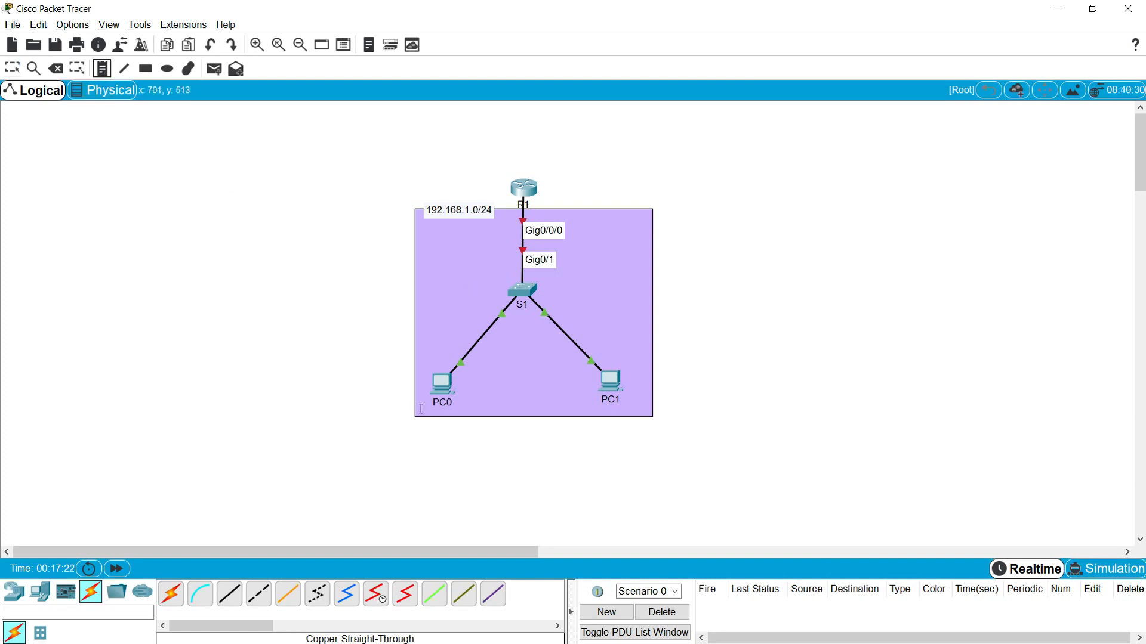
left_click(421, 411)
type("19")
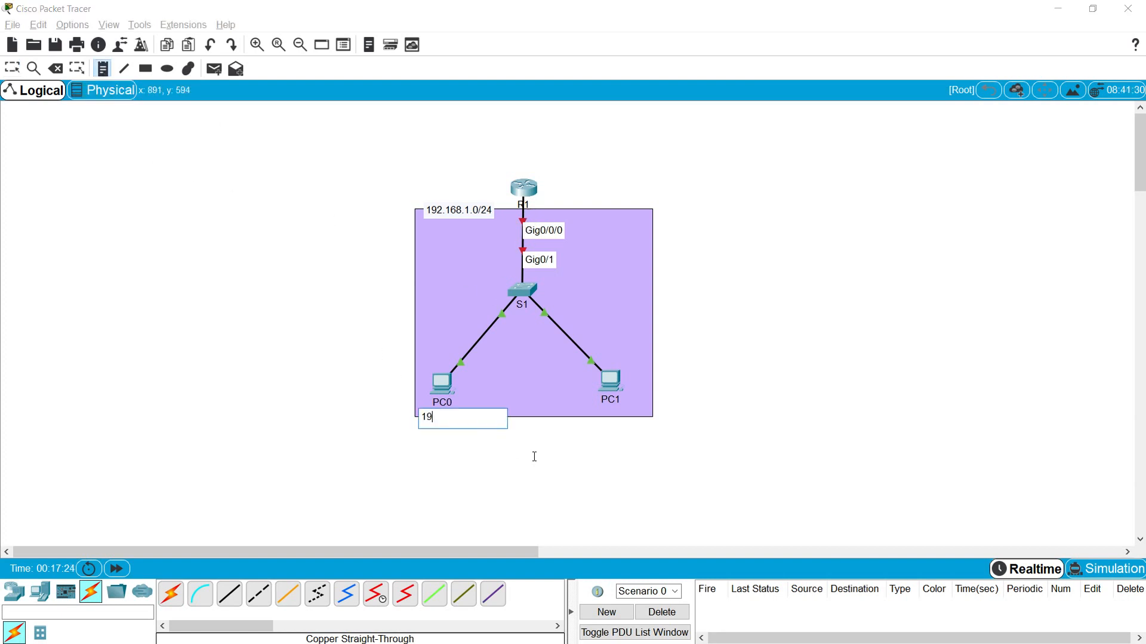
type("2.168.1.10/24")
key("Escape")
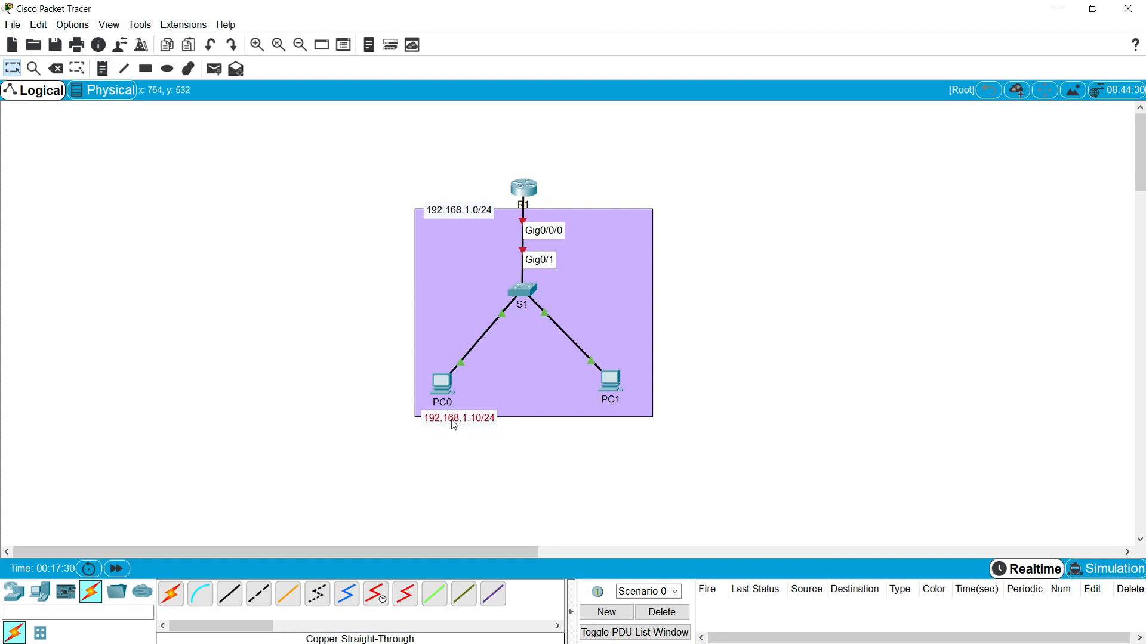
- Duplicate the note beneath PC1 and edit it to 192.168.1.11/24
key("ctrl+c")
key("ctrl+v")
left_click_drag(485, 398, 633, 428)
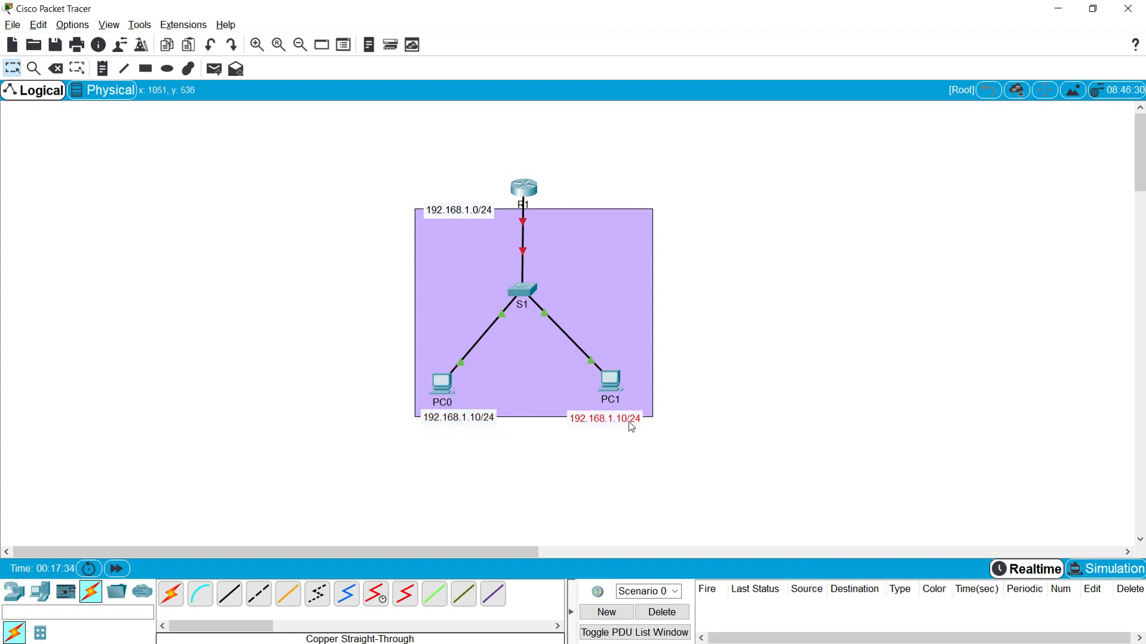
double_click(626, 417)
left_click(626, 417)
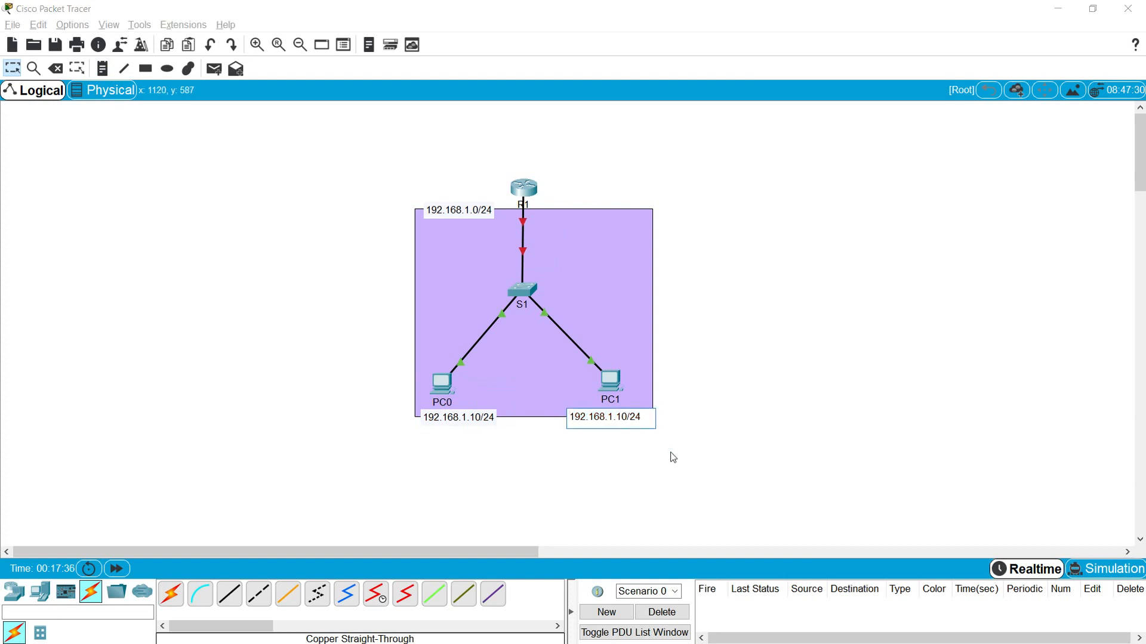
key("BackSpace")
left_click(673, 458)
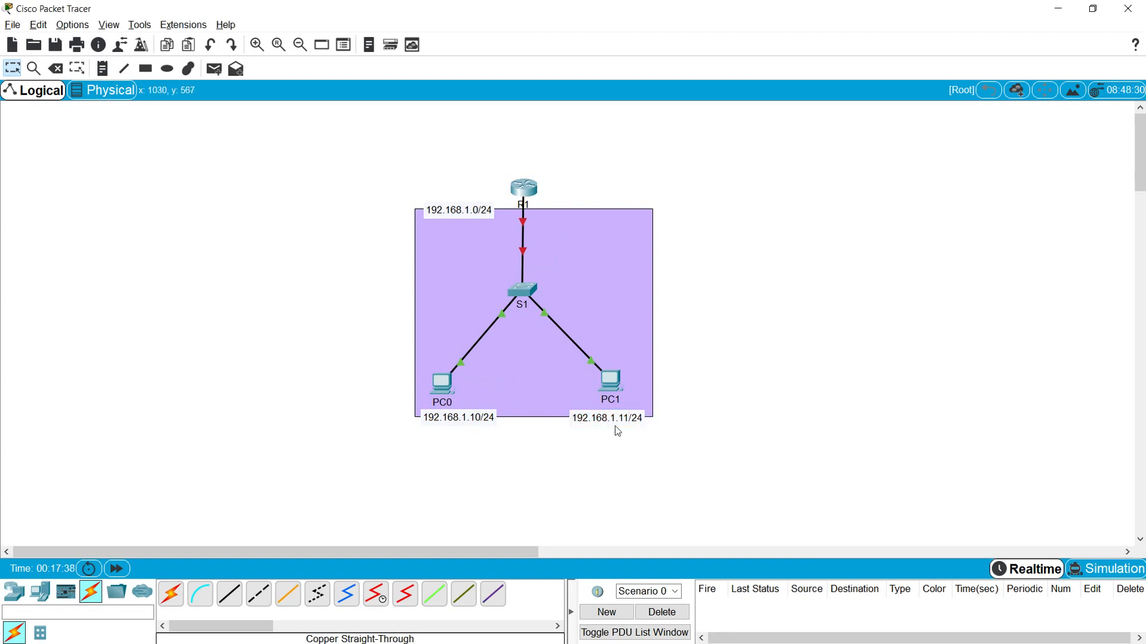
left_click_drag(449, 418, 453, 417)
- Set PC0's IP to 192.168.1.10, mask 255.255.255.0, gateway 192.168.1.1
left_click(445, 388)
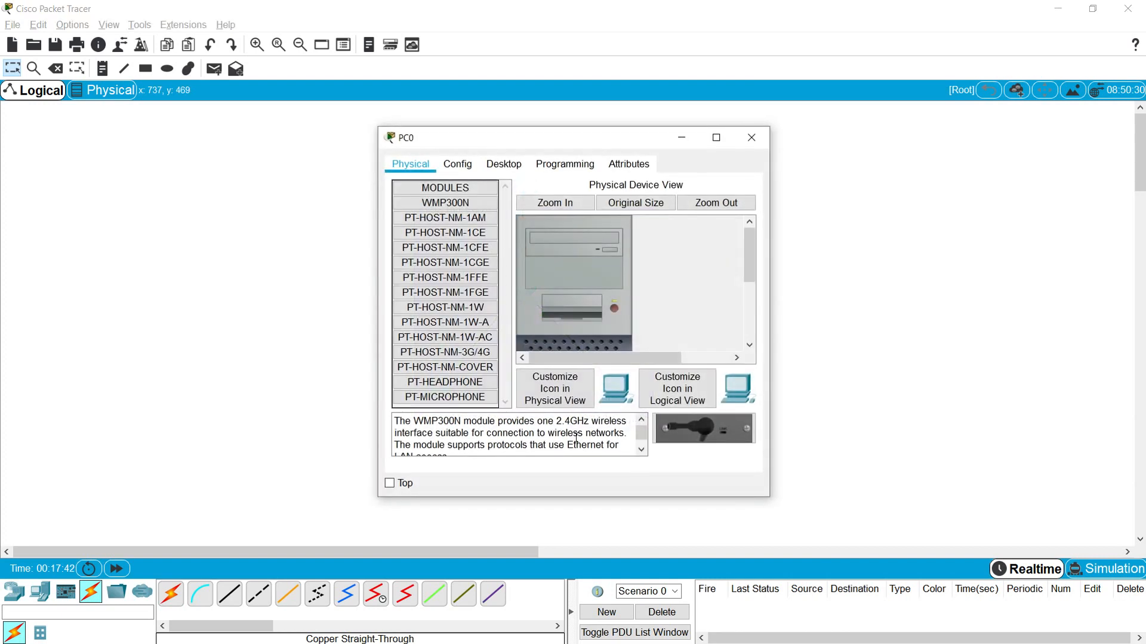
left_click(511, 167)
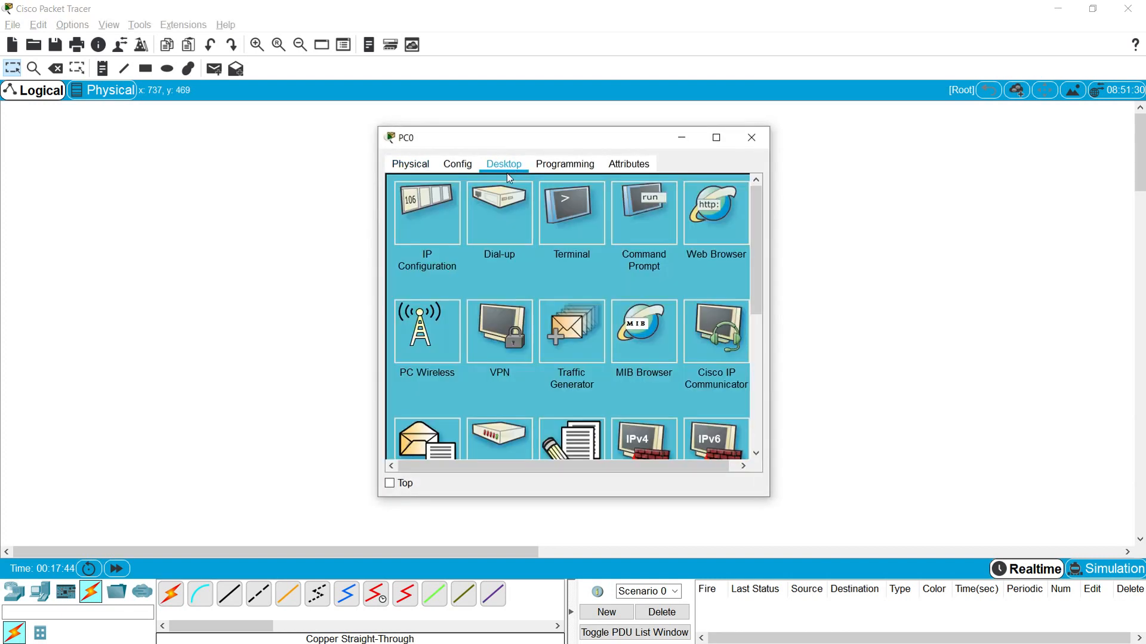
left_click(434, 227)
left_click(517, 258)
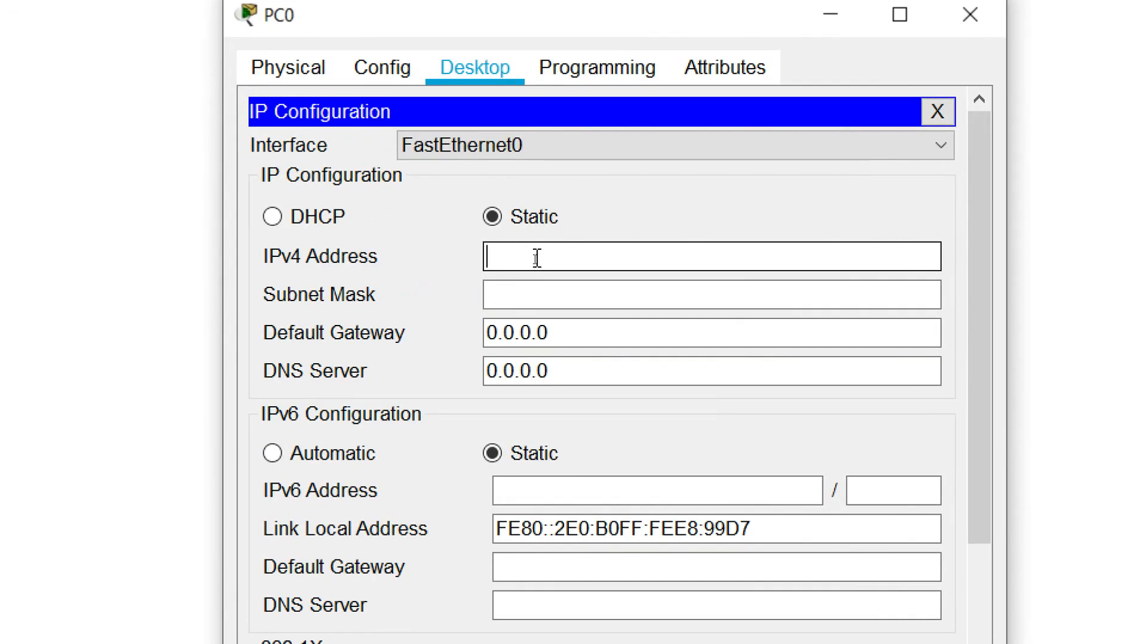
type("192.168.1.10")
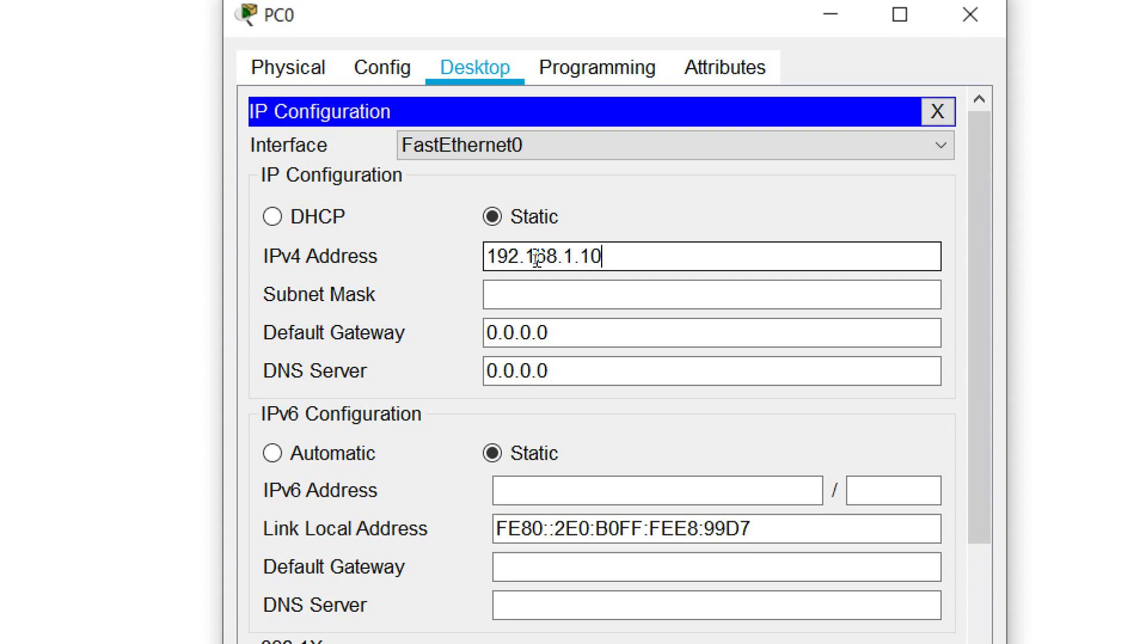
key("Tab")
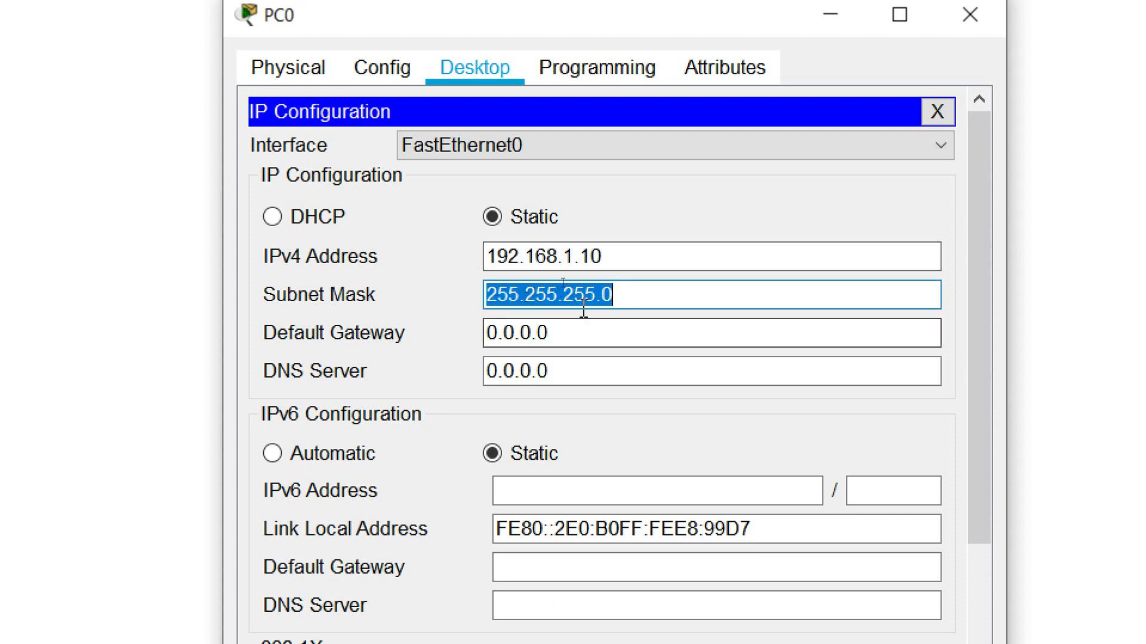
left_click(623, 296)
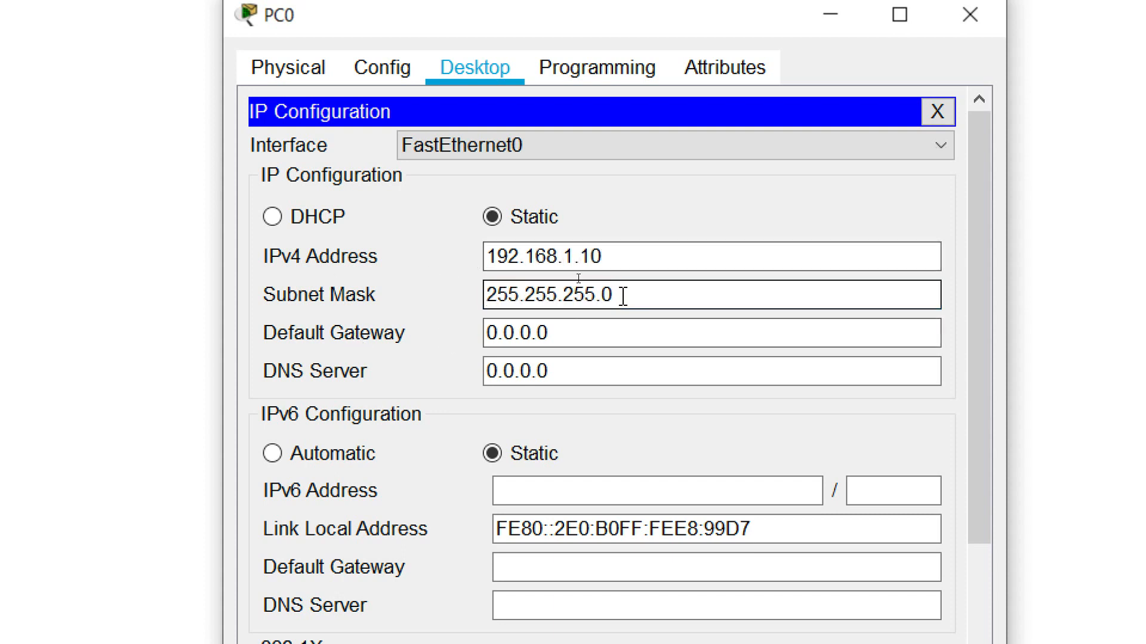
left_click(504, 333)
type("192")
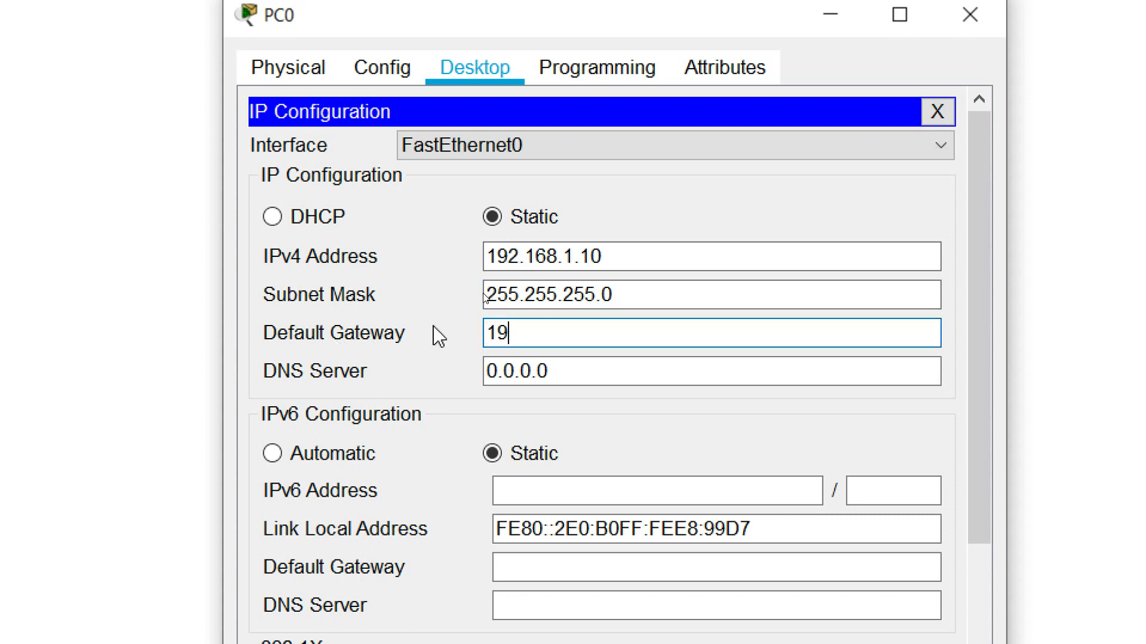
type(".168.1.1")
left_click_drag(596, 332, 478, 335)
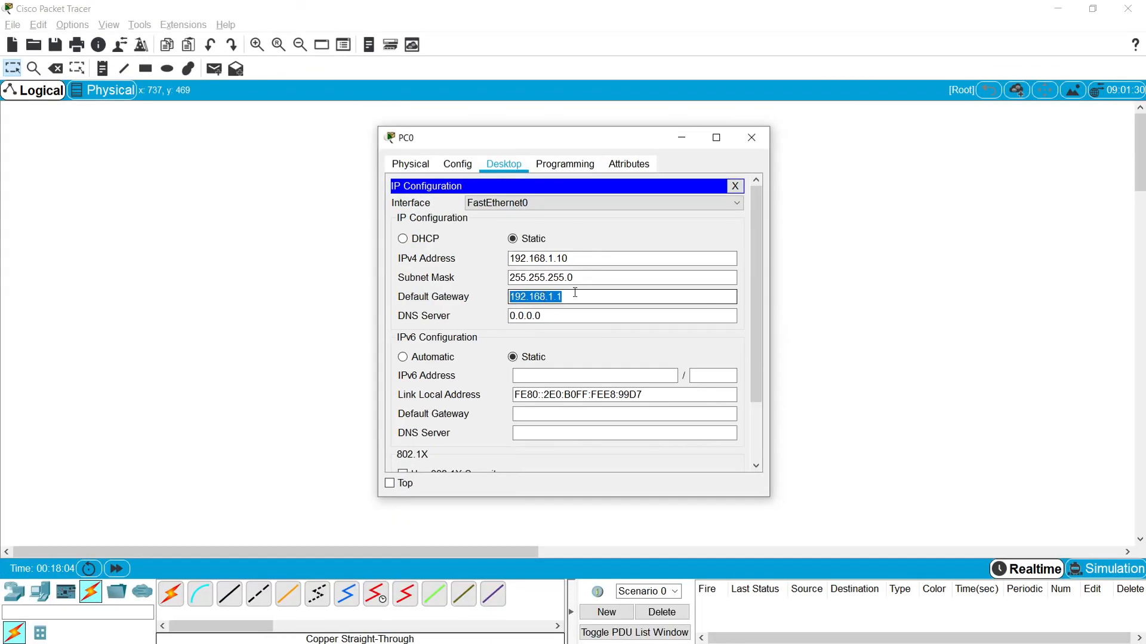
left_click(751, 137)
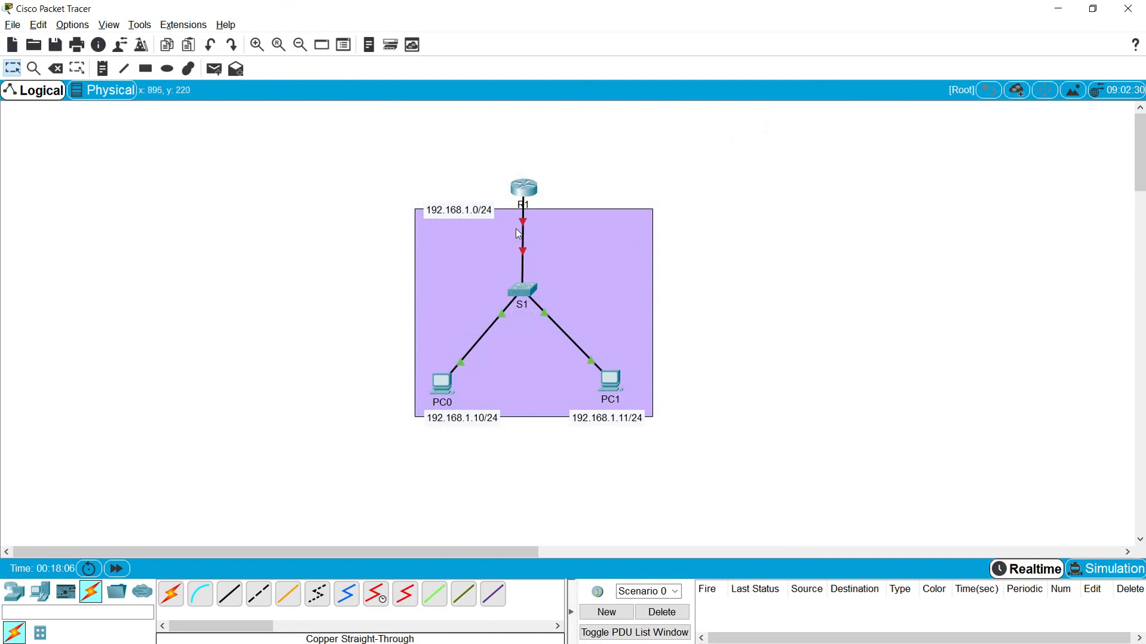
- Recheck PC0's IP configuration
mouse_move(525, 225)
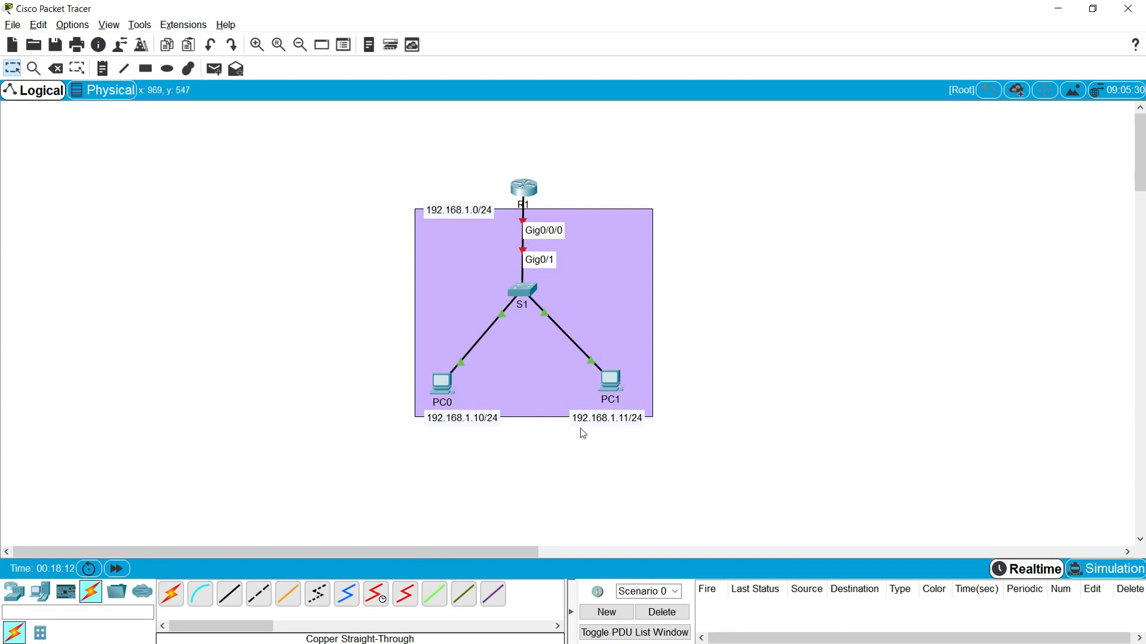
left_click(442, 383)
left_click(456, 222)
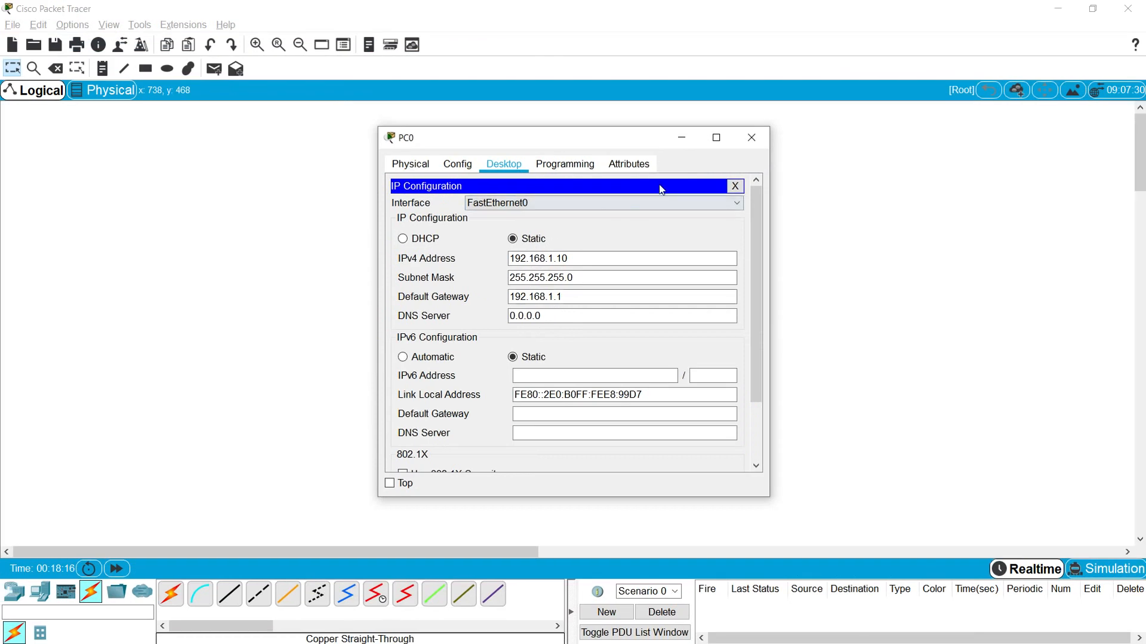
left_click(751, 137)
- Set PC1's IP to 192.168.1.11, mask 255.255.255.0, gateway 192.168.1.1
left_click(611, 386)
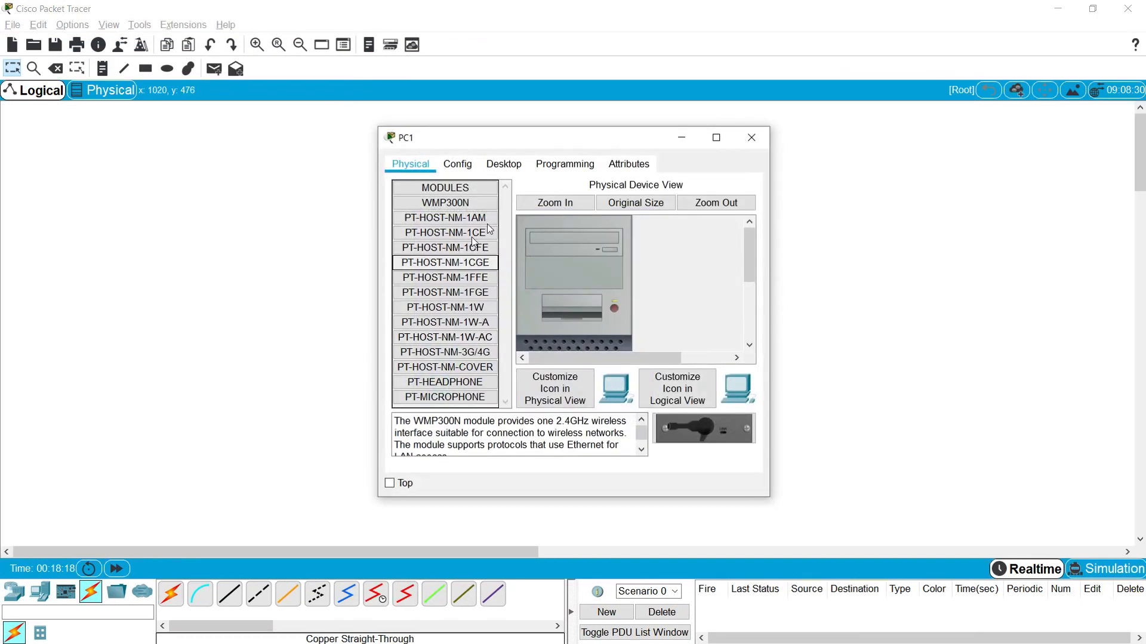
left_click(509, 168)
left_click(425, 225)
left_click(530, 264)
type("192.168.1.11")
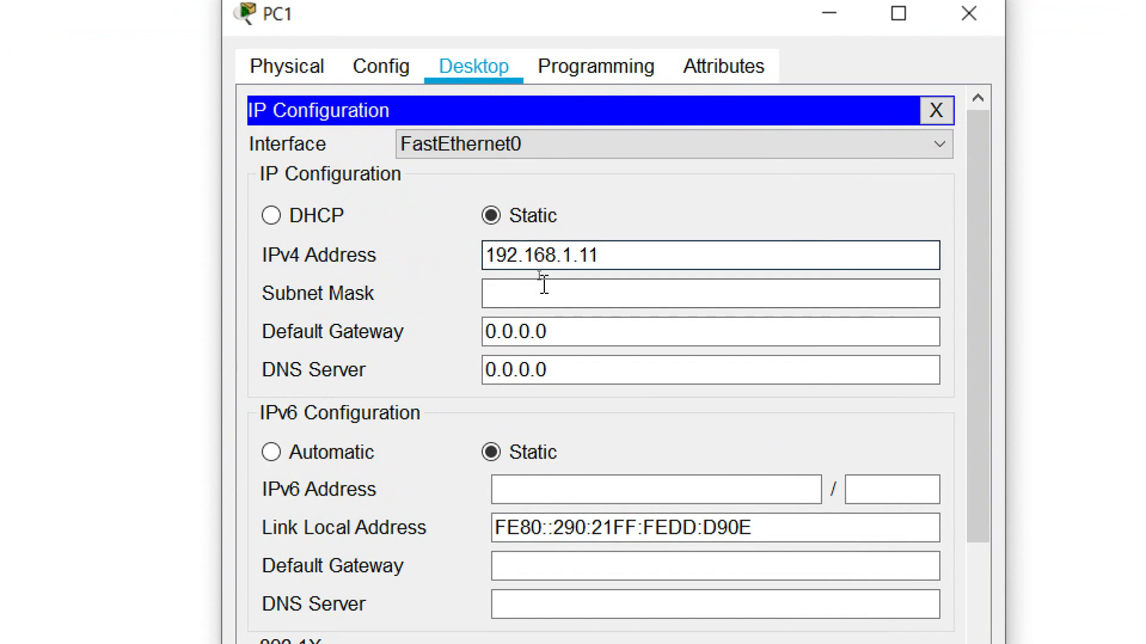
left_click(544, 285)
left_click_drag(645, 292, 480, 272)
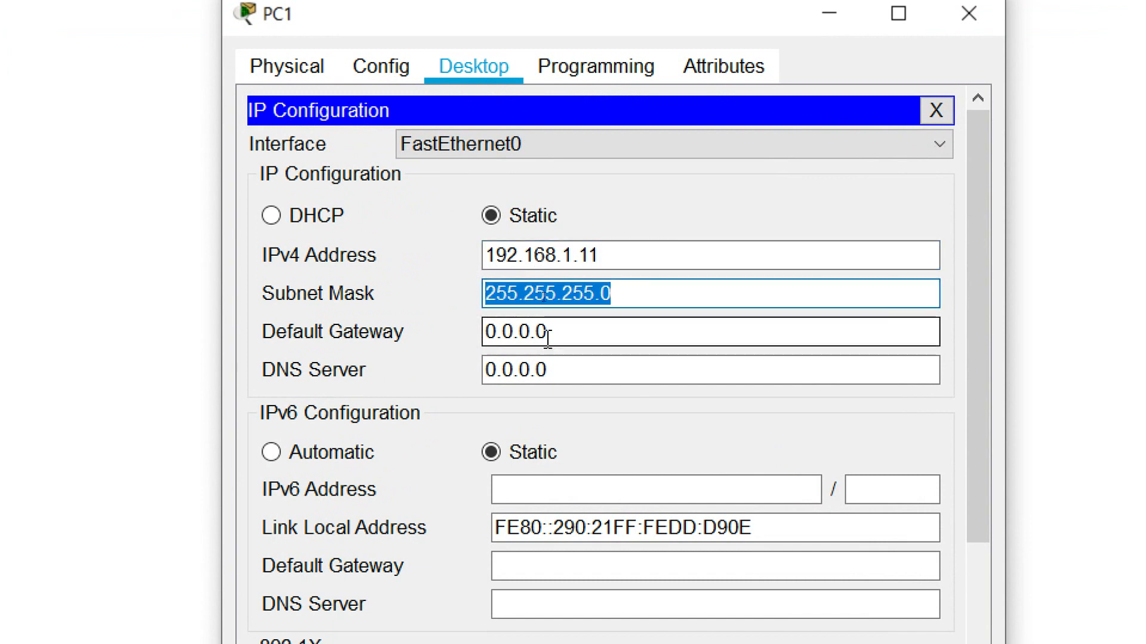
left_click_drag(545, 334, 412, 343)
type("192.168")
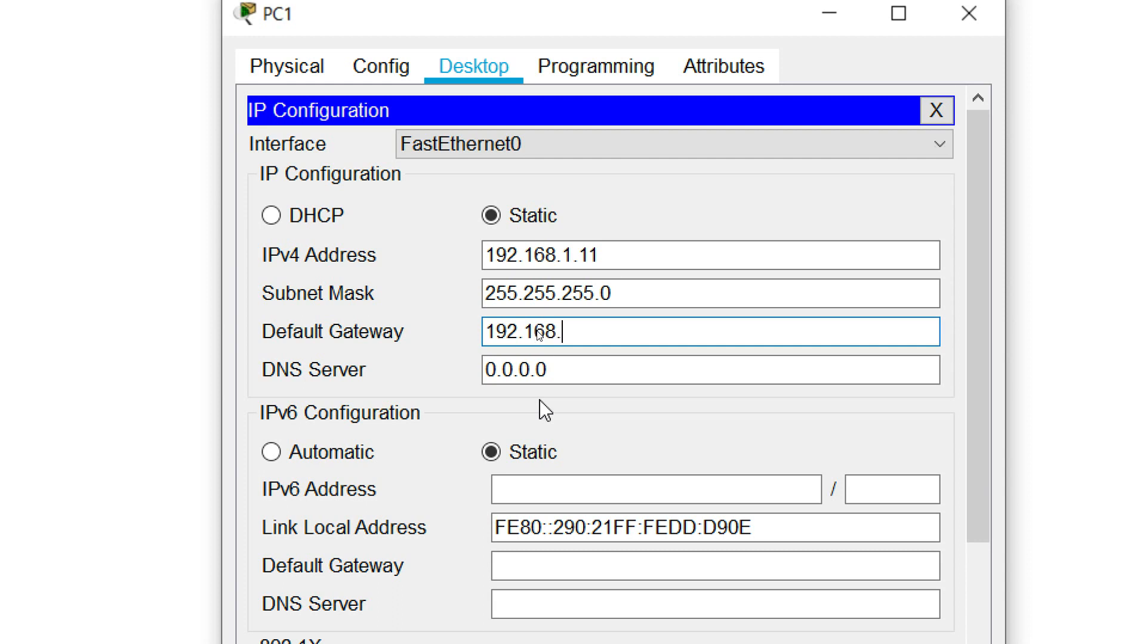
type(".1.1")
key("Tab")
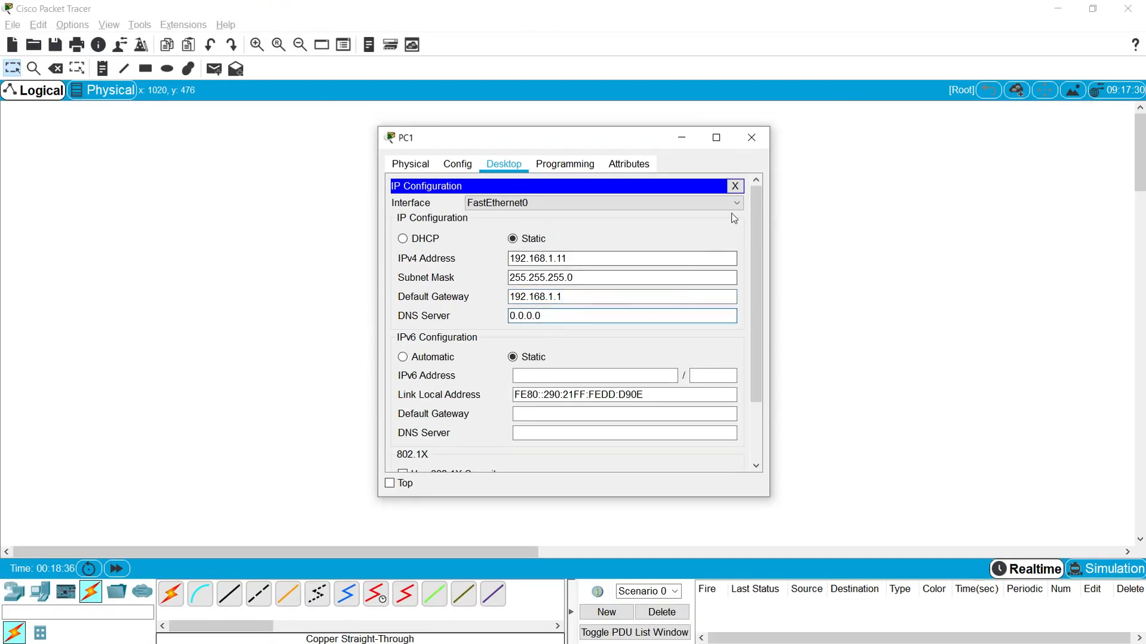
left_click(751, 137)
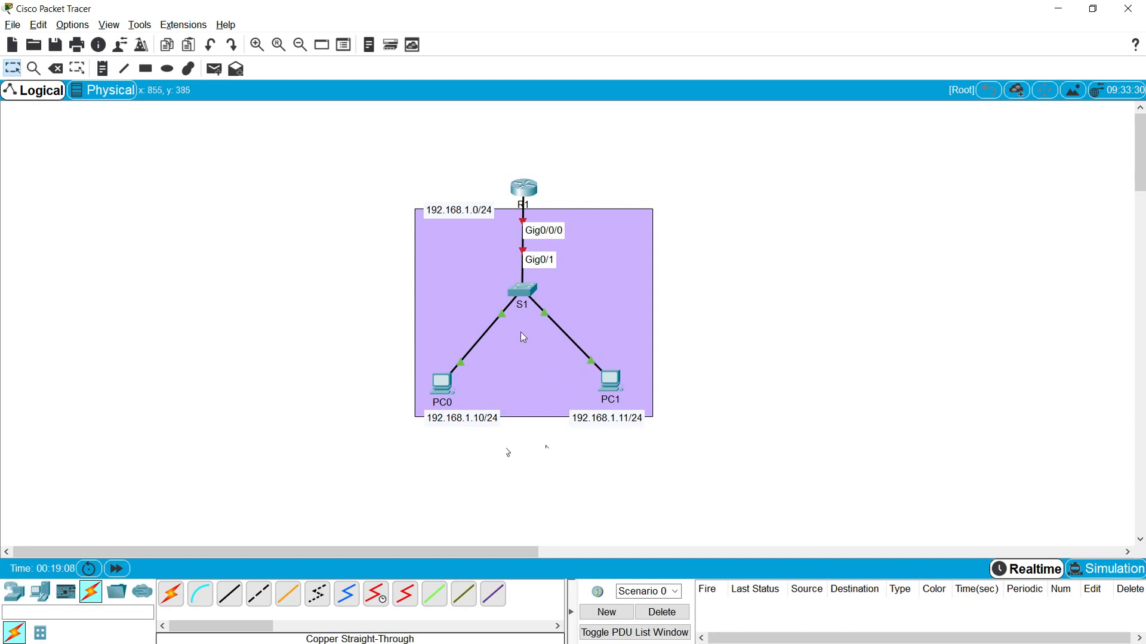
- Ping 192.168.1.11 from PC0's command prompt, getting 4 of 4 replies
left_click(442, 384)
left_click(646, 206)
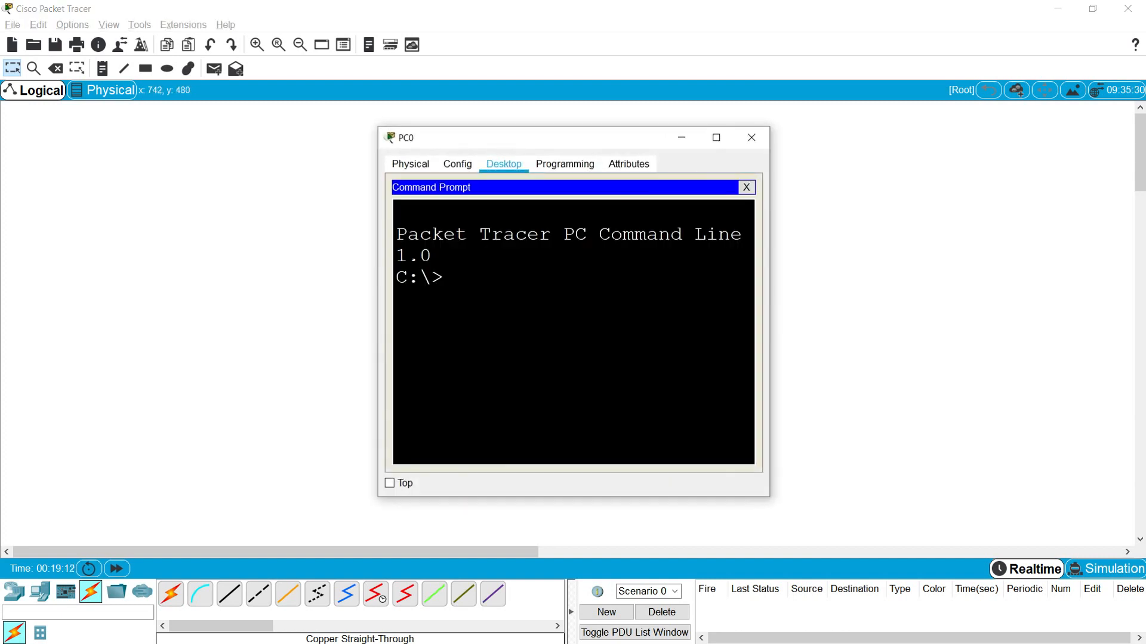
left_click(716, 138)
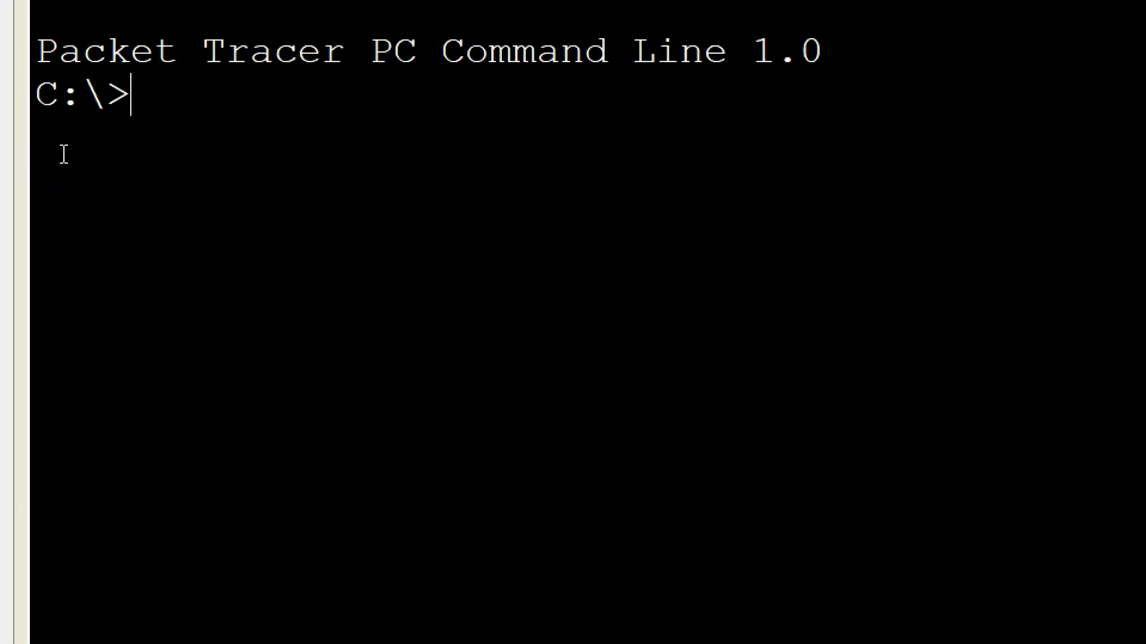
type("ping 192")
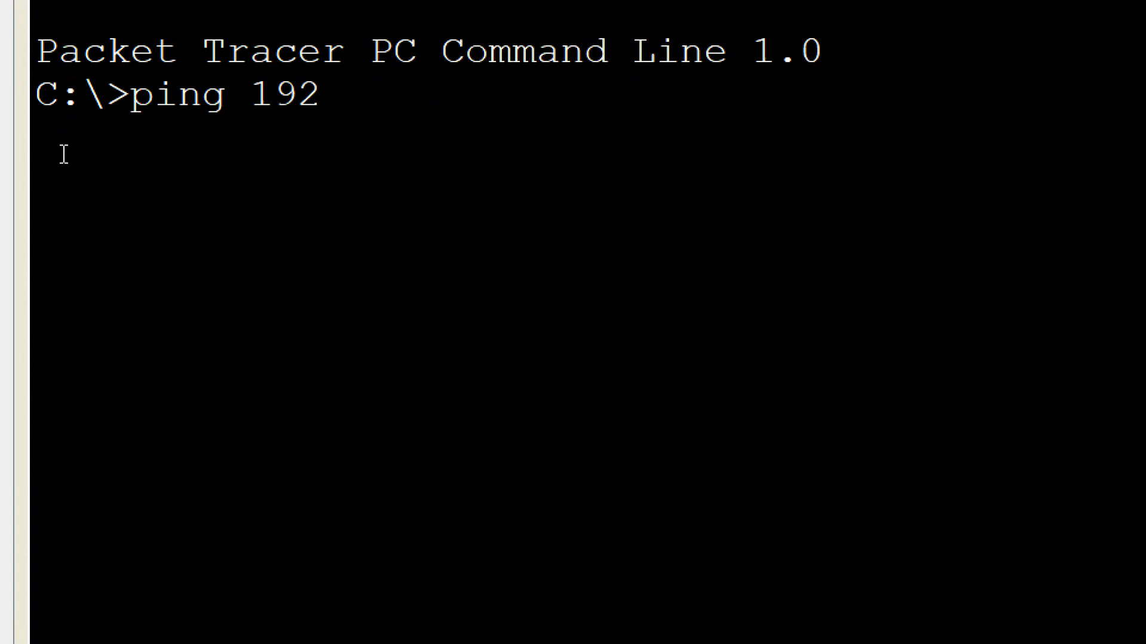
type(".168.1.11")
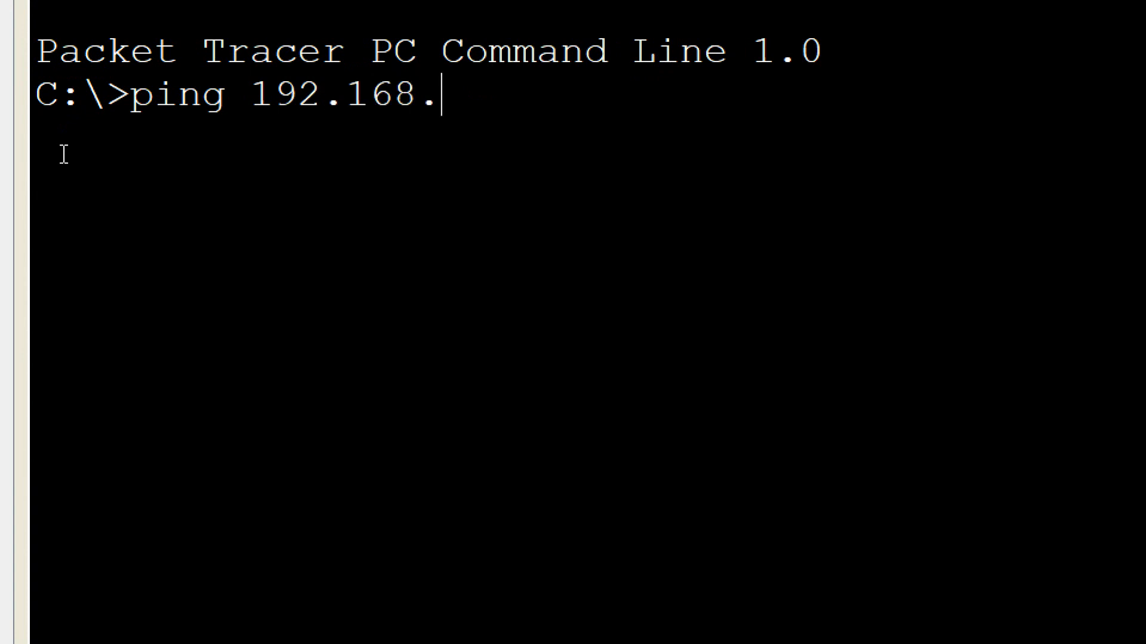
key("Return")
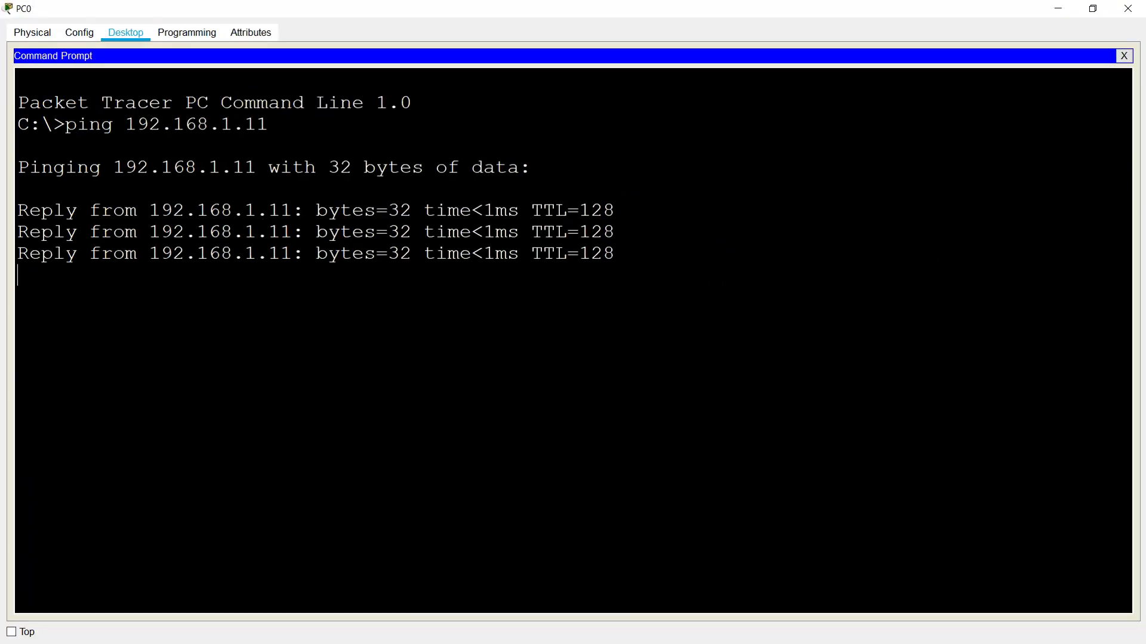
left_click(1128, 9)
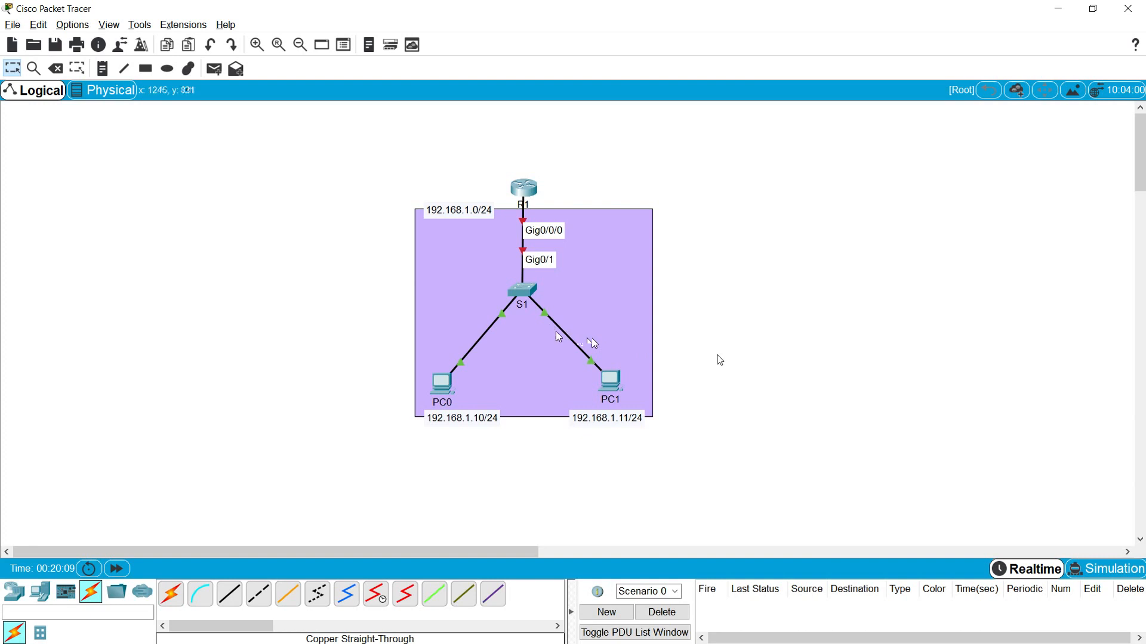
- Open S1's CLI full screen and enter global configuration mode
left_click(524, 292)
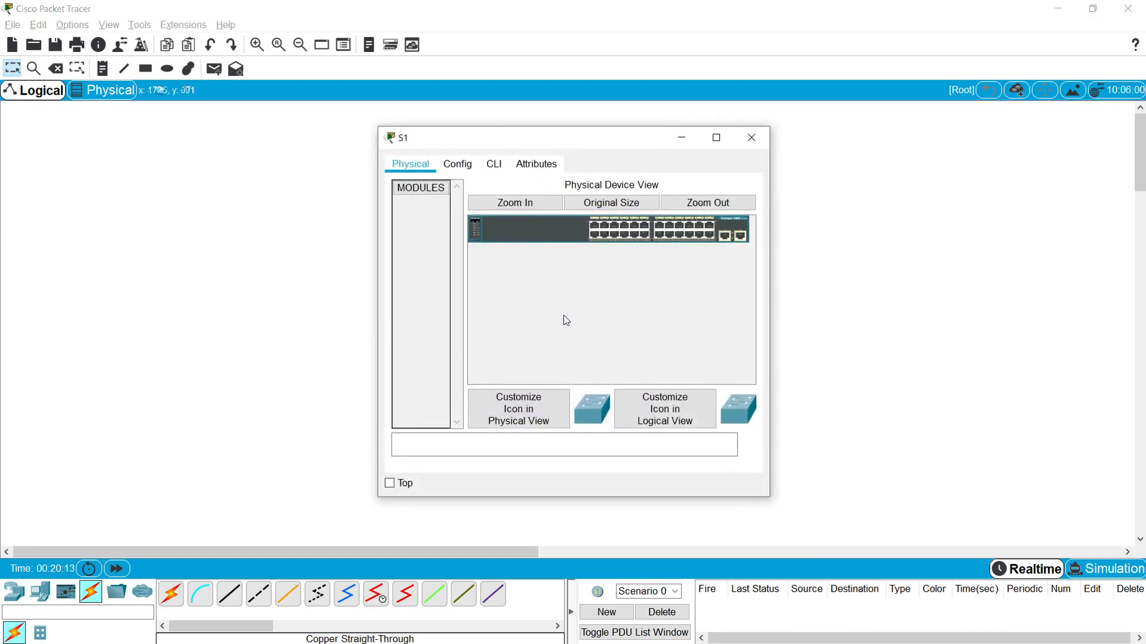
left_click(494, 168)
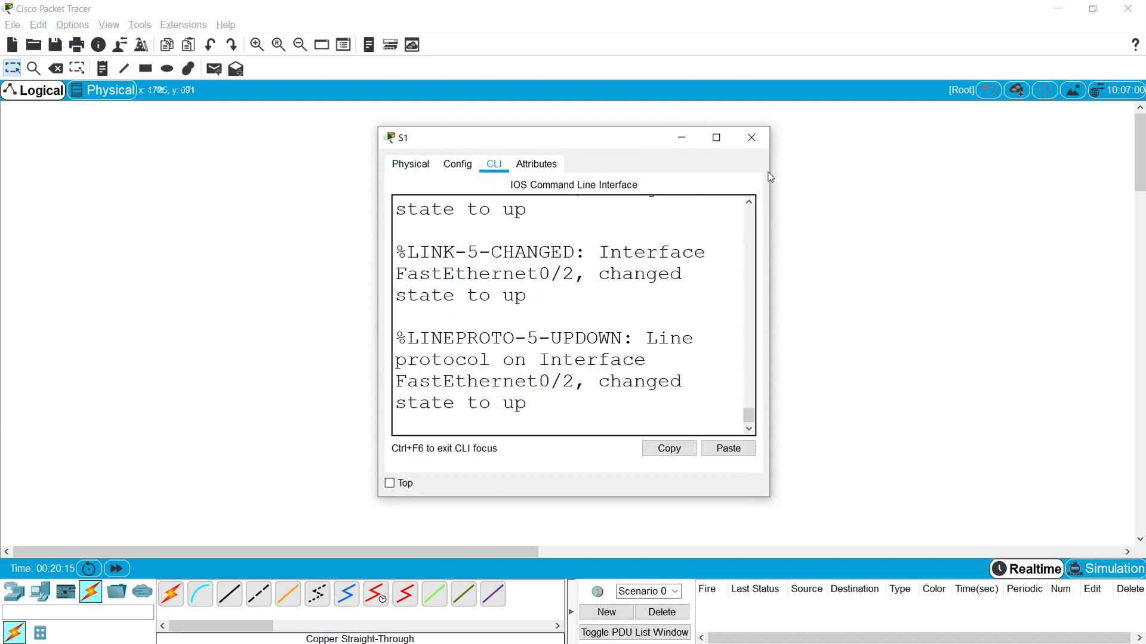
left_click(716, 138)
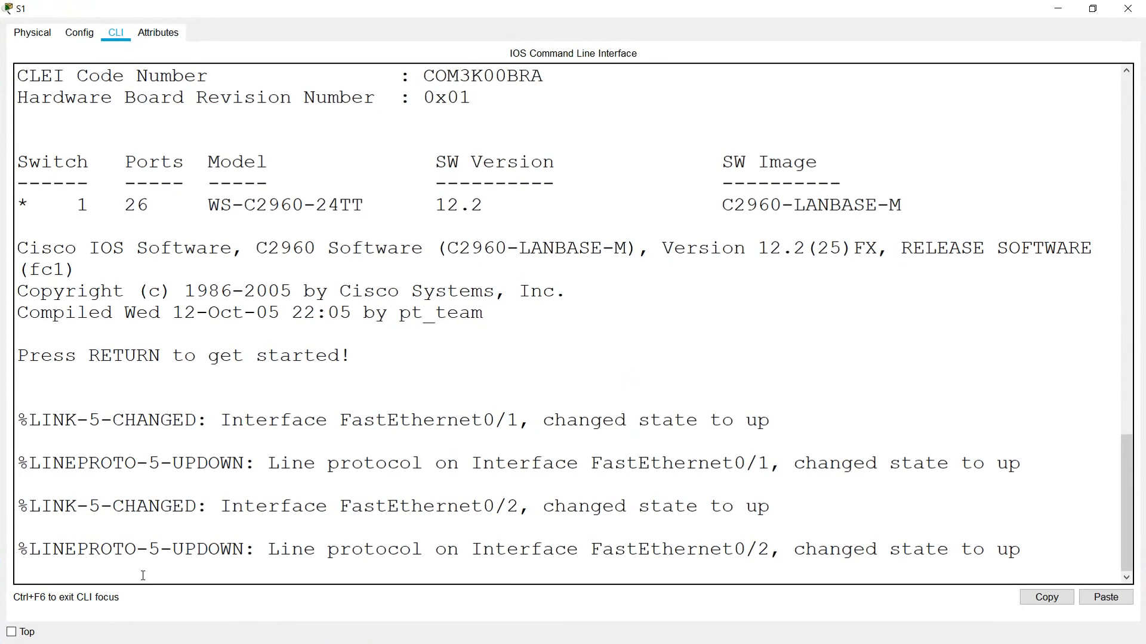
key("Return")
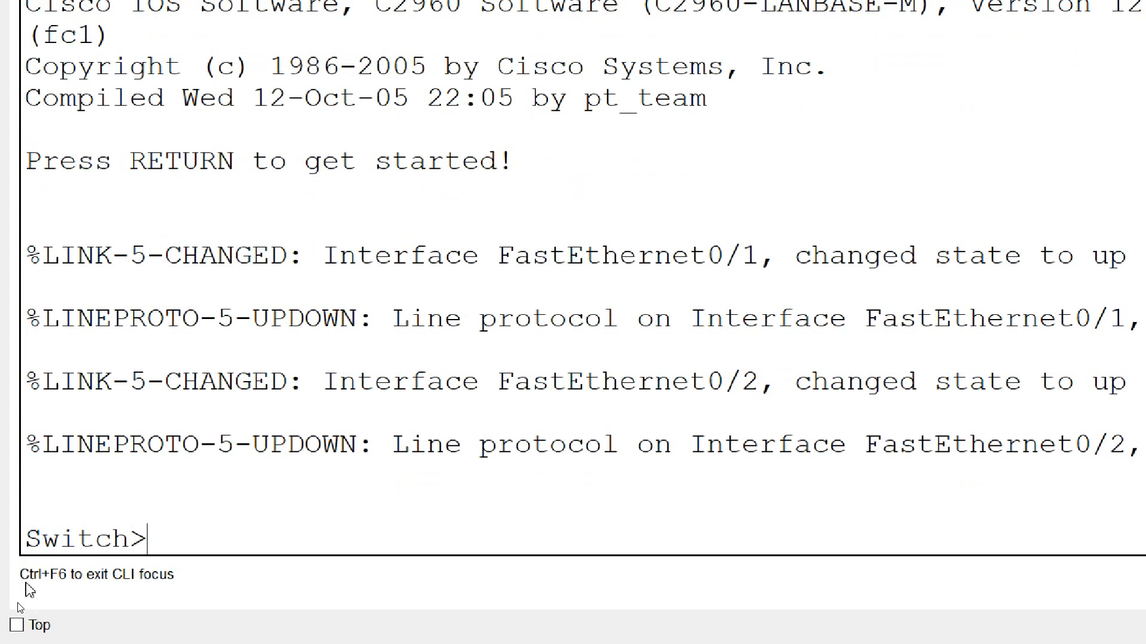
type("enable")
key("Return")
type("conf")
key("BackSpace")
type("igure terminl")
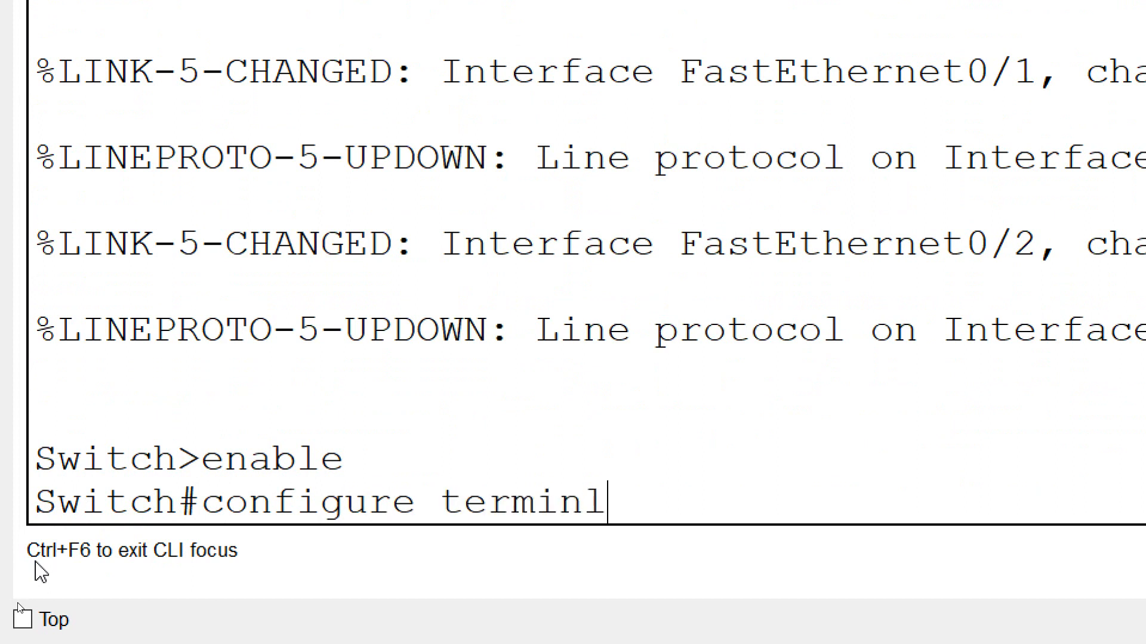
type("al")
key("Return")
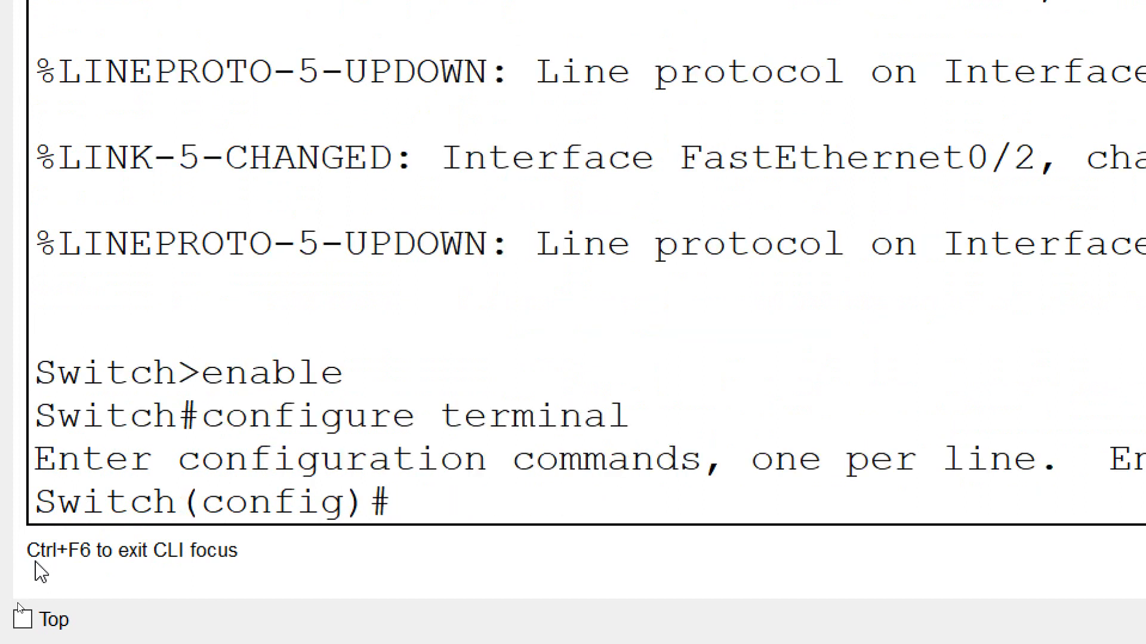
- Set hostname S1, an enable secret, and a "warning" MOTD banner
type("hostname")
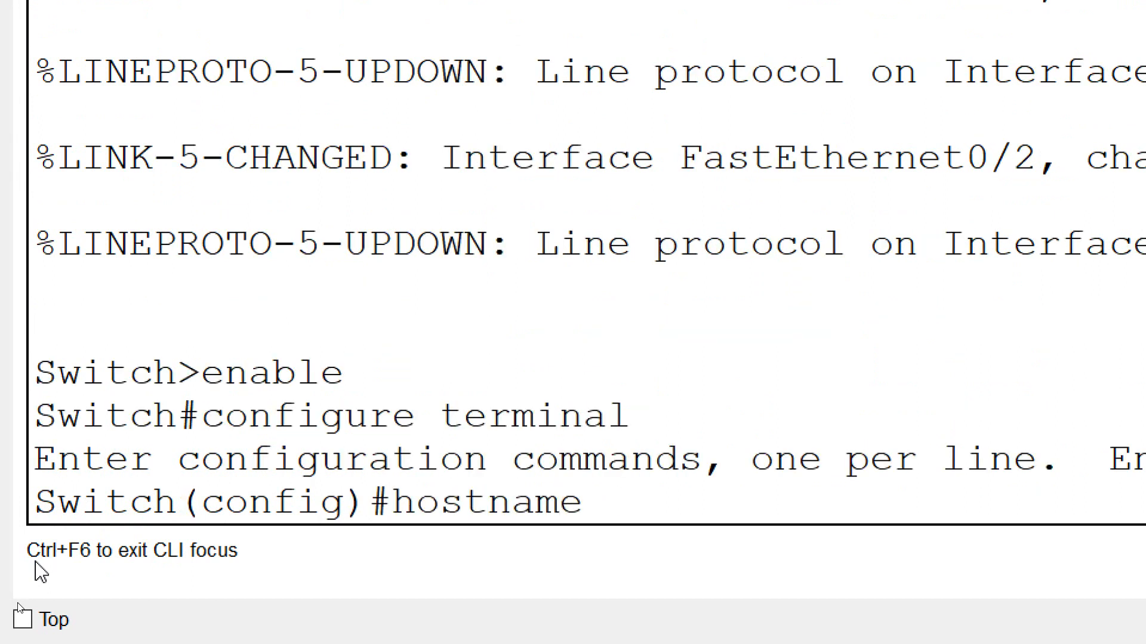
type(" S1")
key("Return")
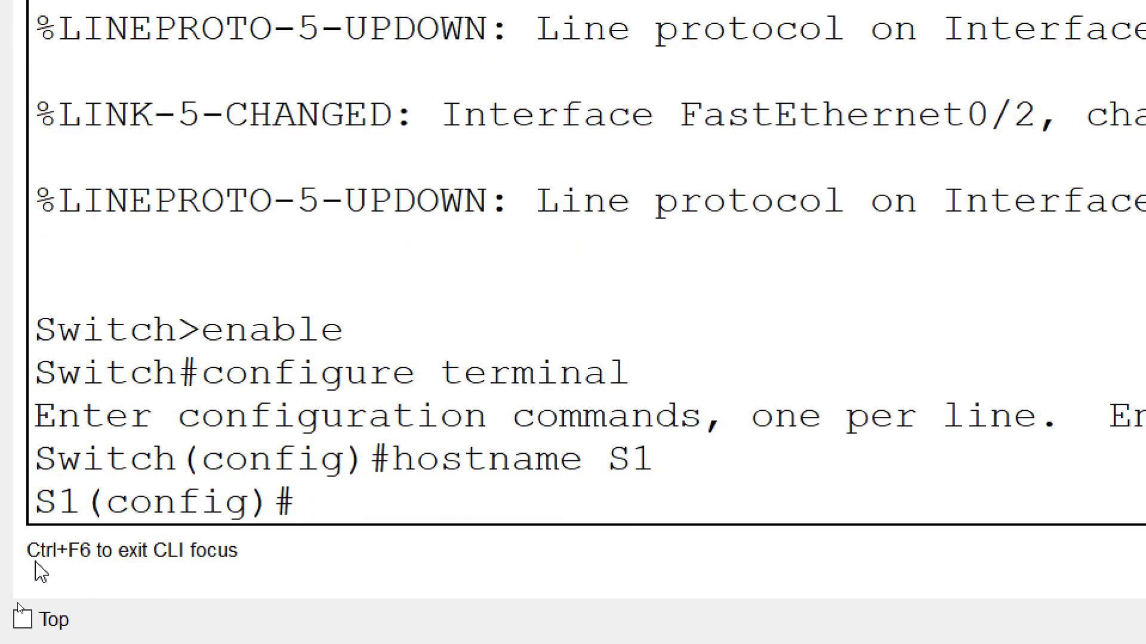
type("enable secret class")
key("Return")
type("banner motd")
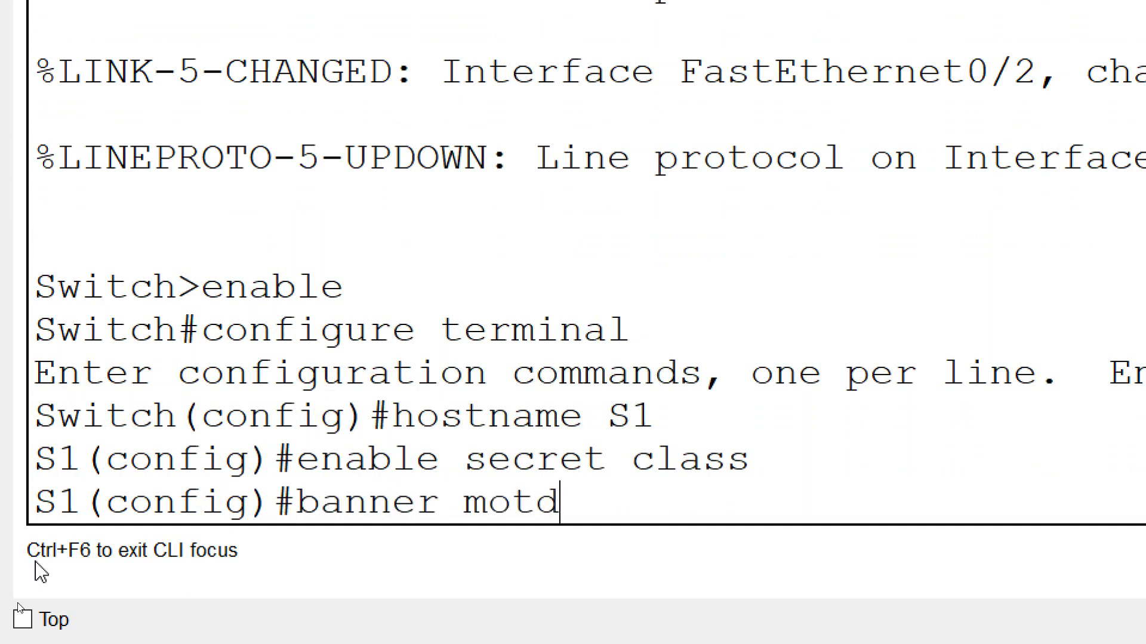
type(" \"warning\"")
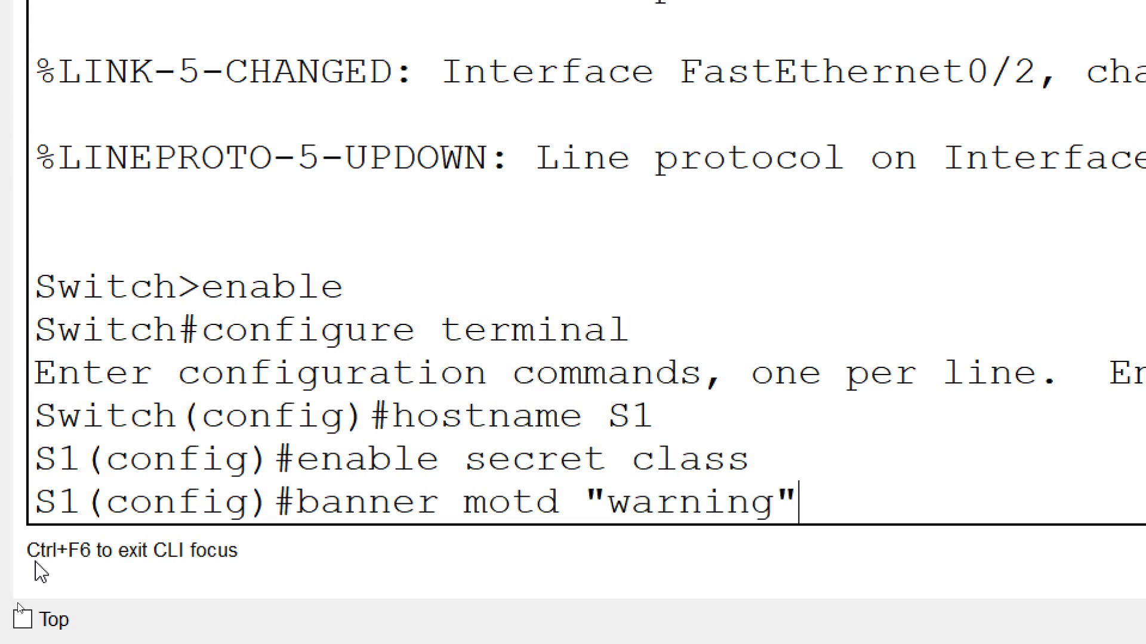
key("Return")
- Protect console line 0 with a password and require login
type("li")
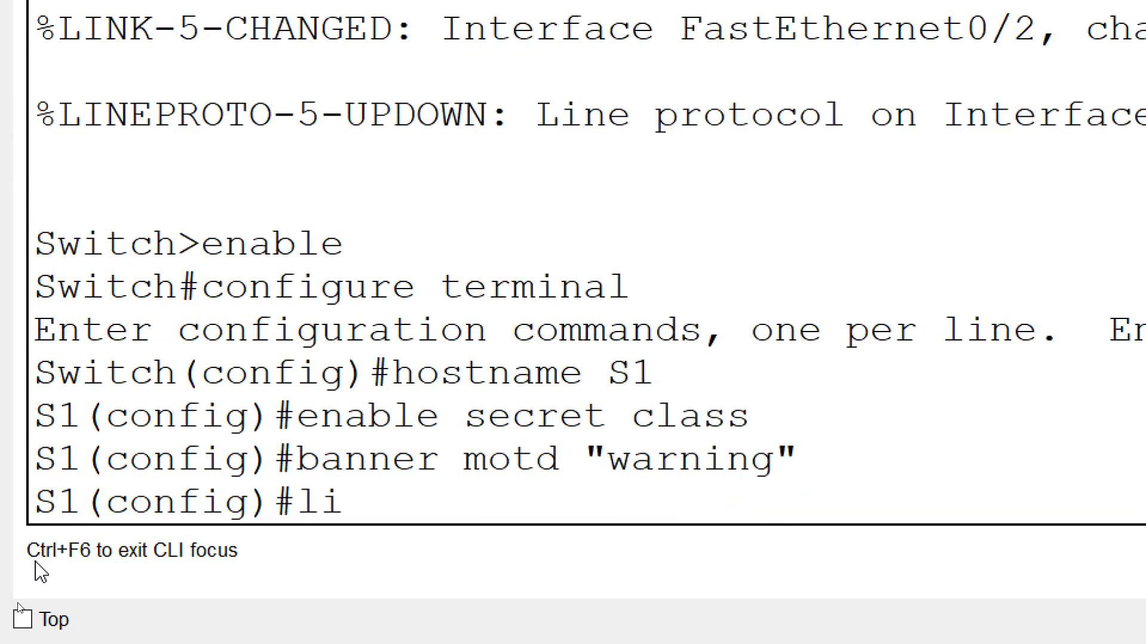
type("ne console 0")
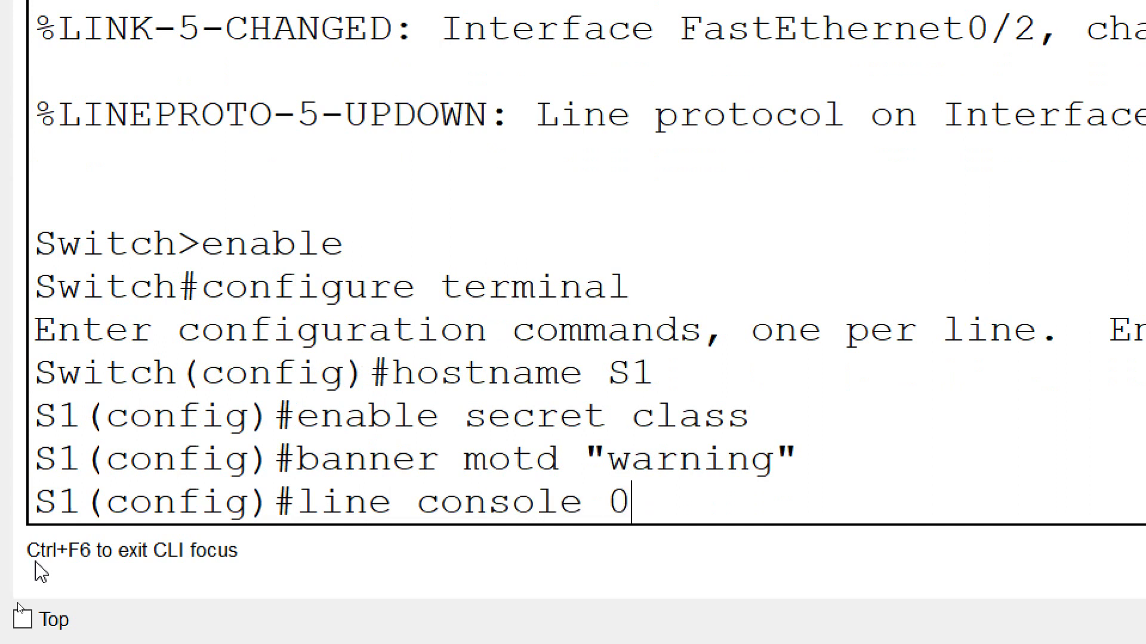
key("Return")
type("password cisco")
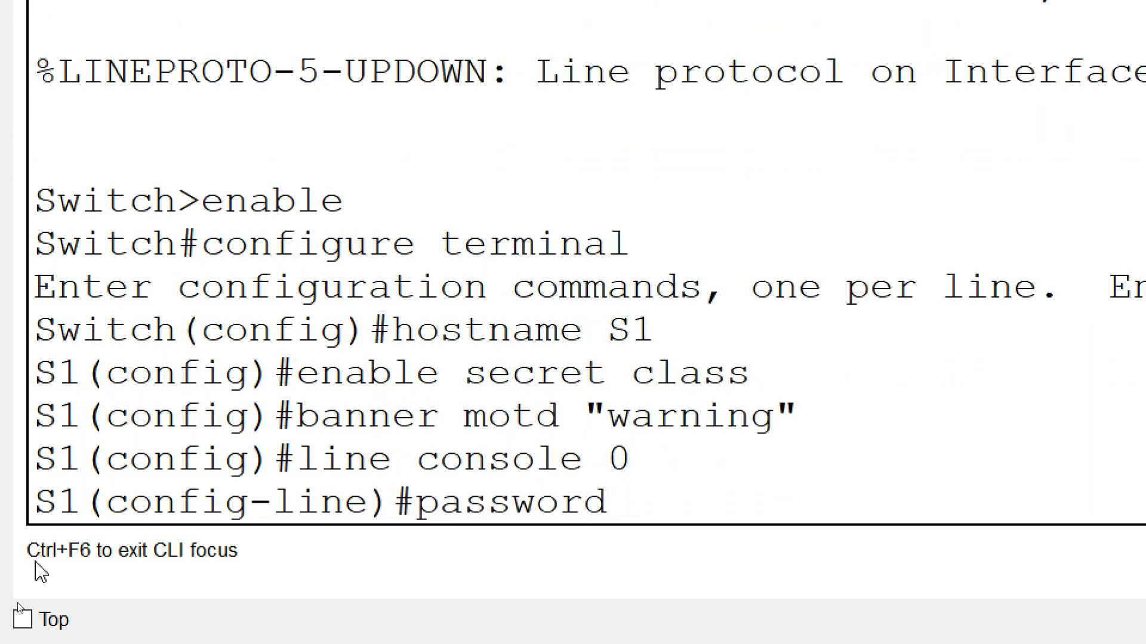
key("Return")
type("login")
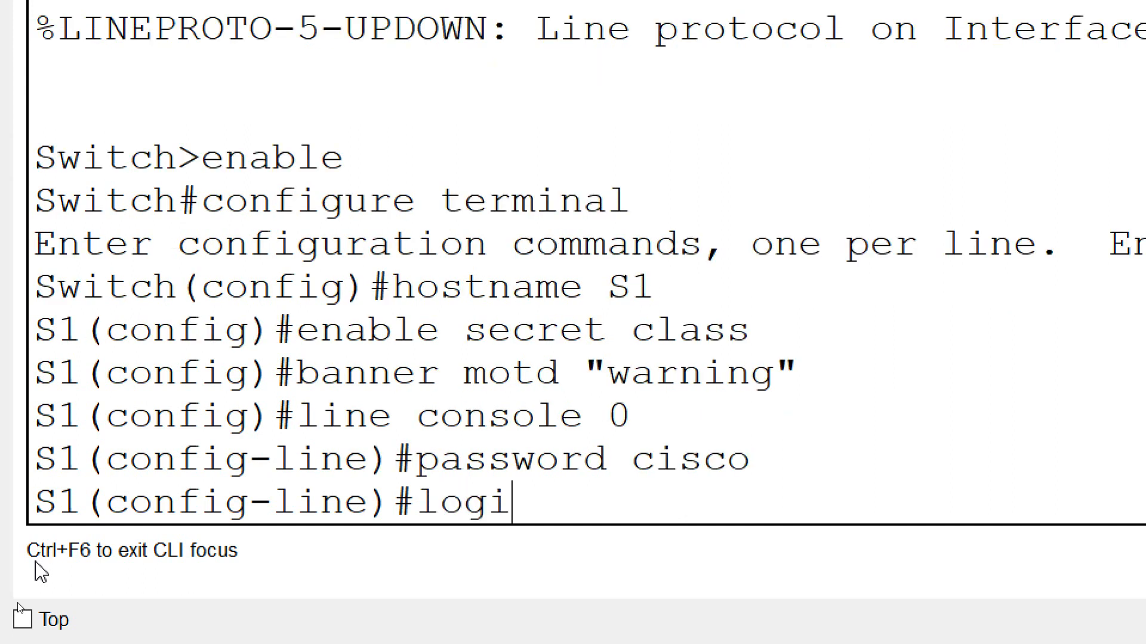
key("Return")
- Protect vty lines 0–15 with a password and require login
type("line)#line")
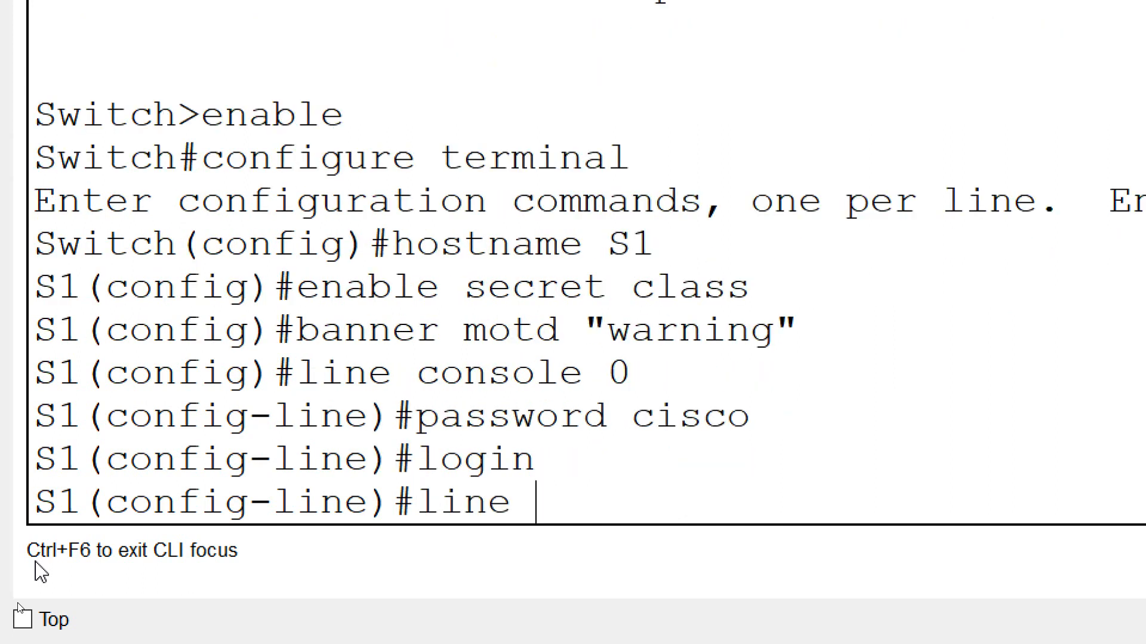
type(" vty 0")
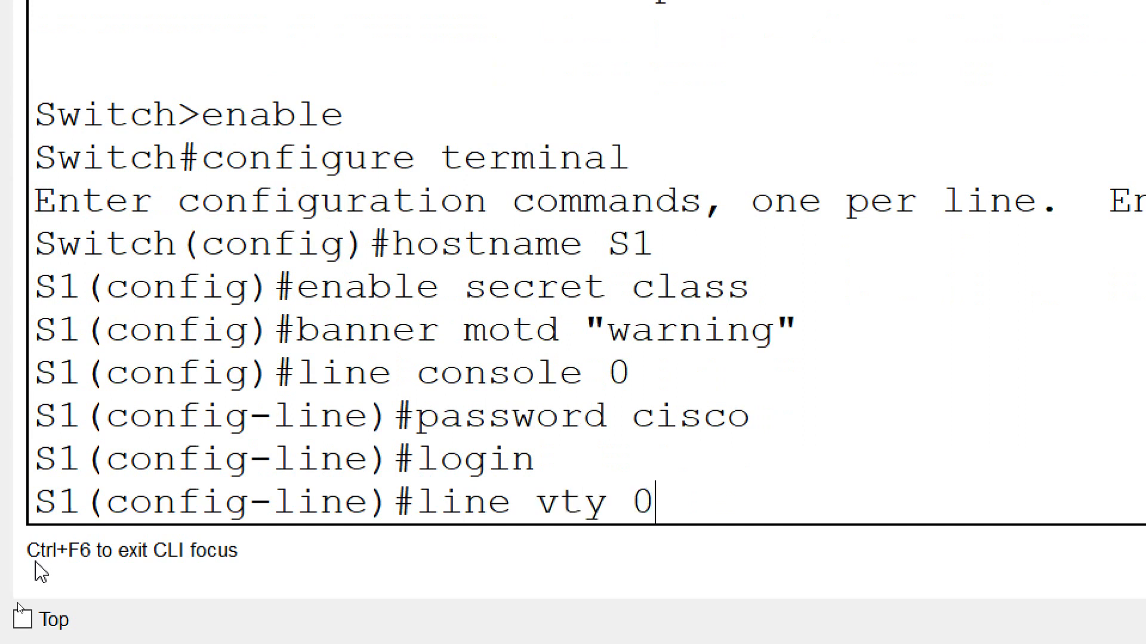
type(" 15")
key("Return")
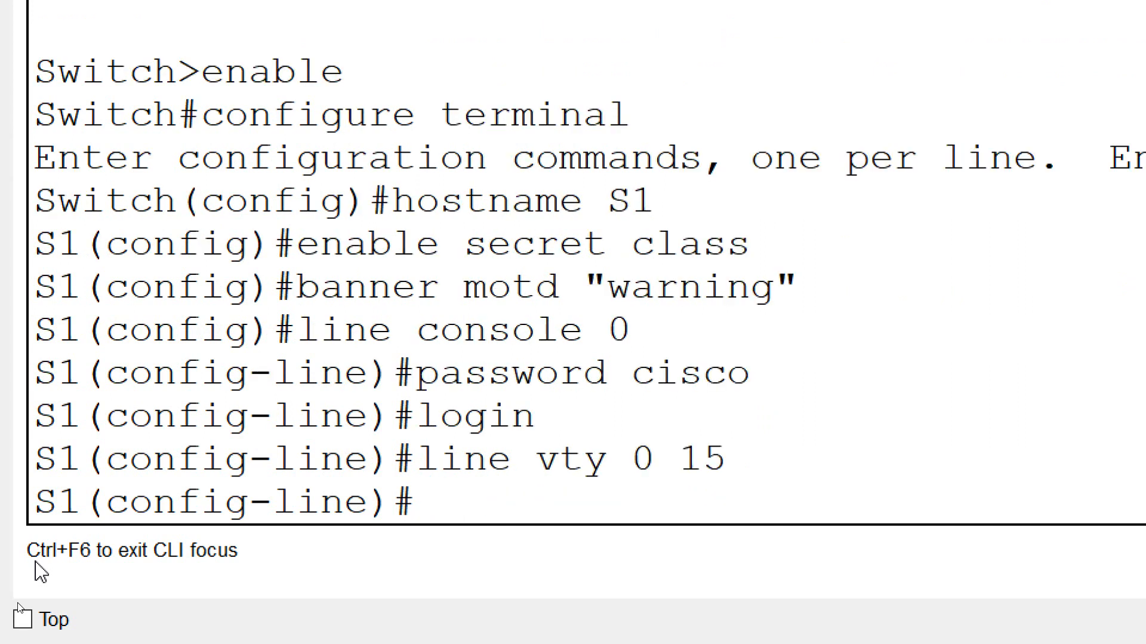
type("password cisco")
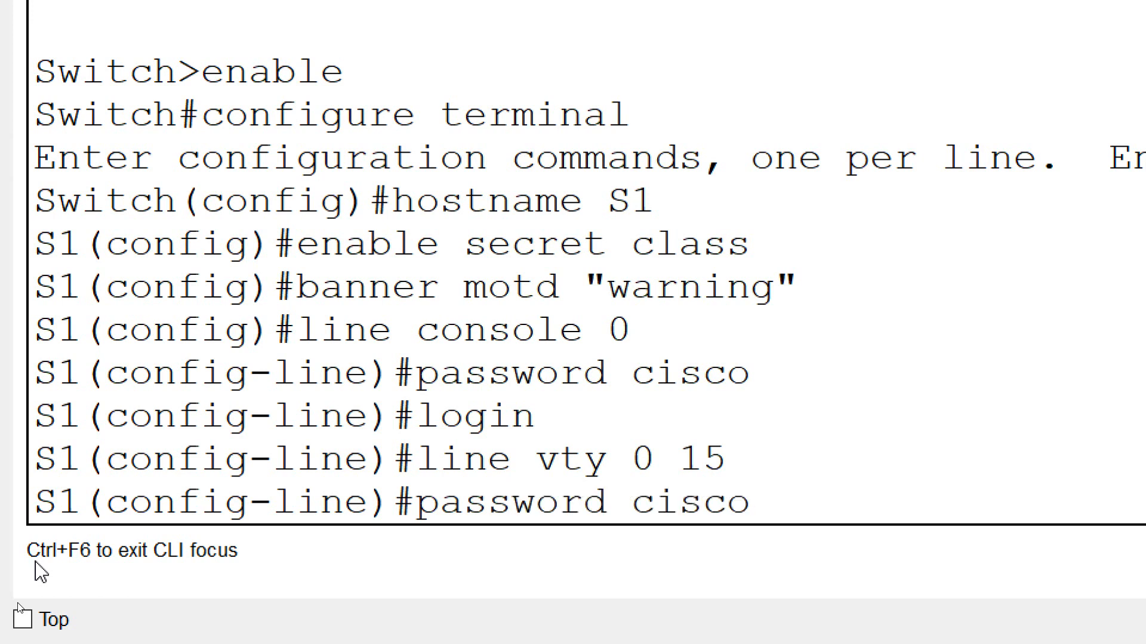
key("Return")
type("login")
key("Return")
type("exit")
key("Return")
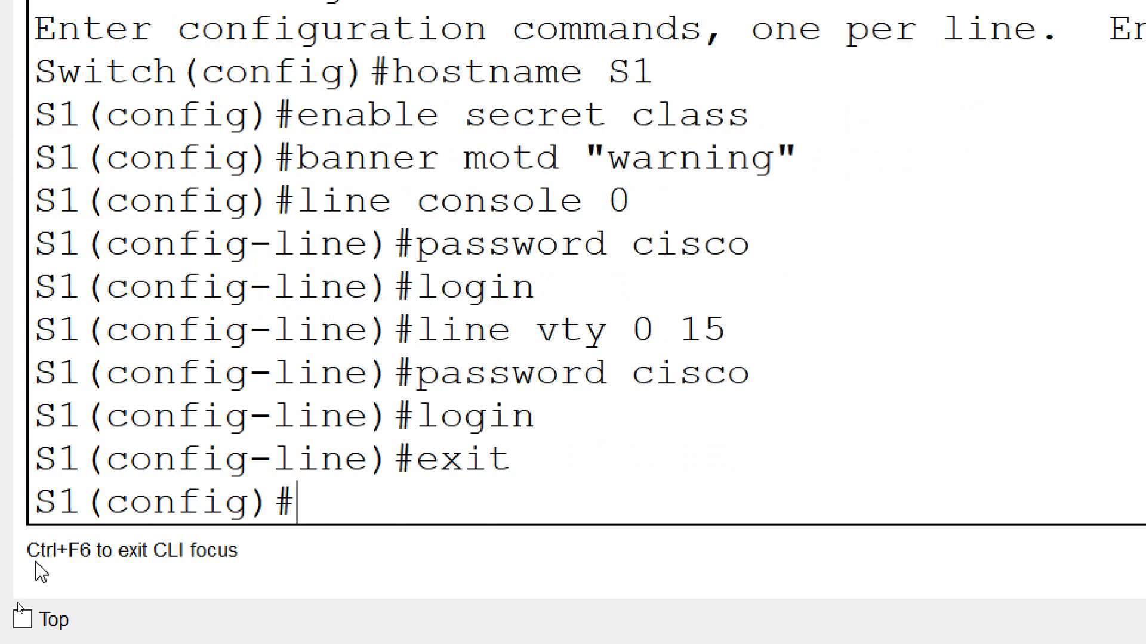
- Enable service password-encryption and disable IP domain lookup
type("service")
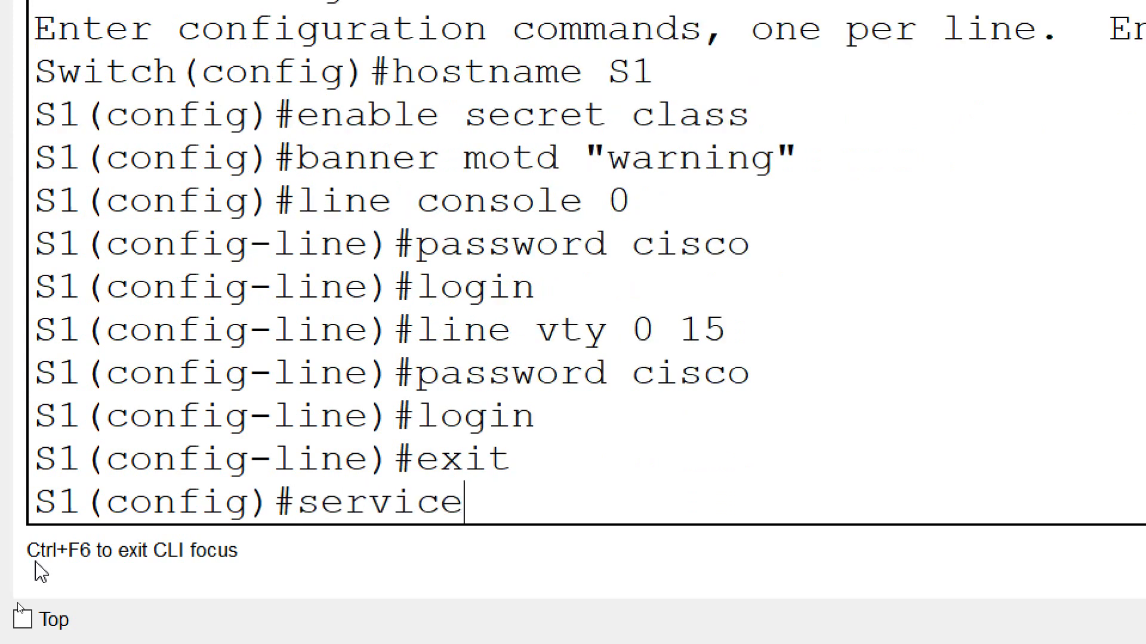
type(" password-")
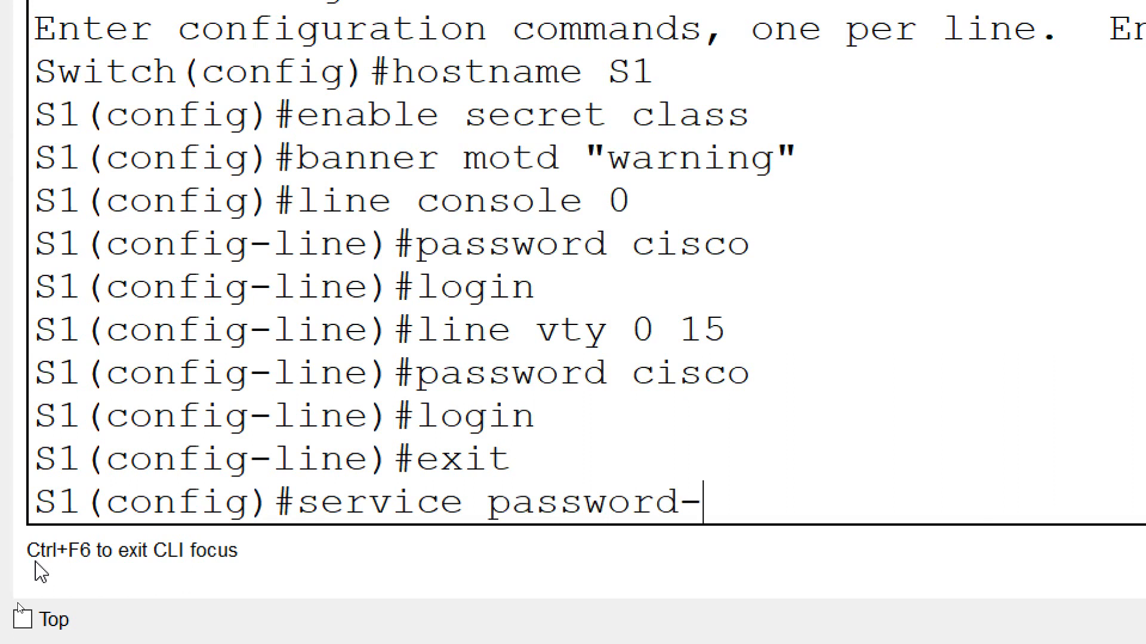
type("encryption")
key("Return")
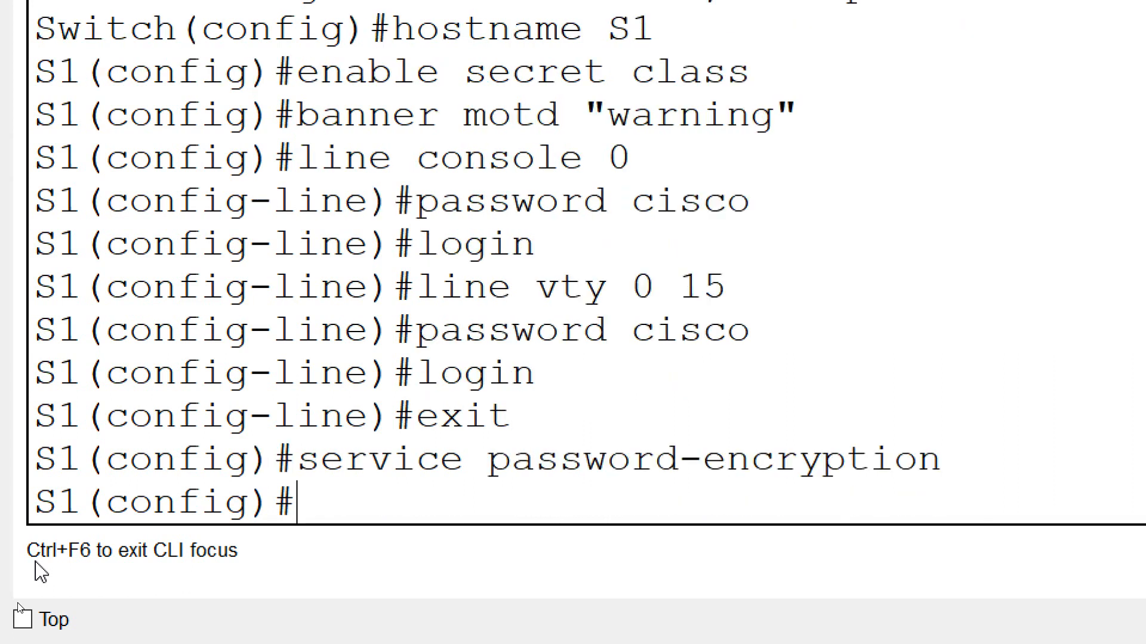
type("no ip d")
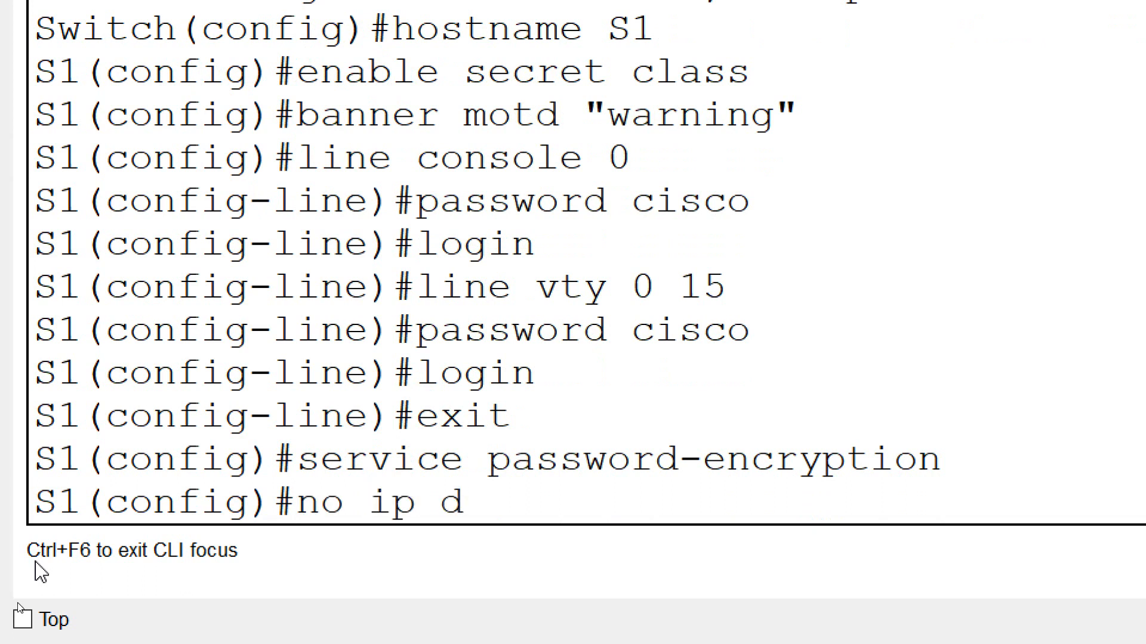
type("omain-")
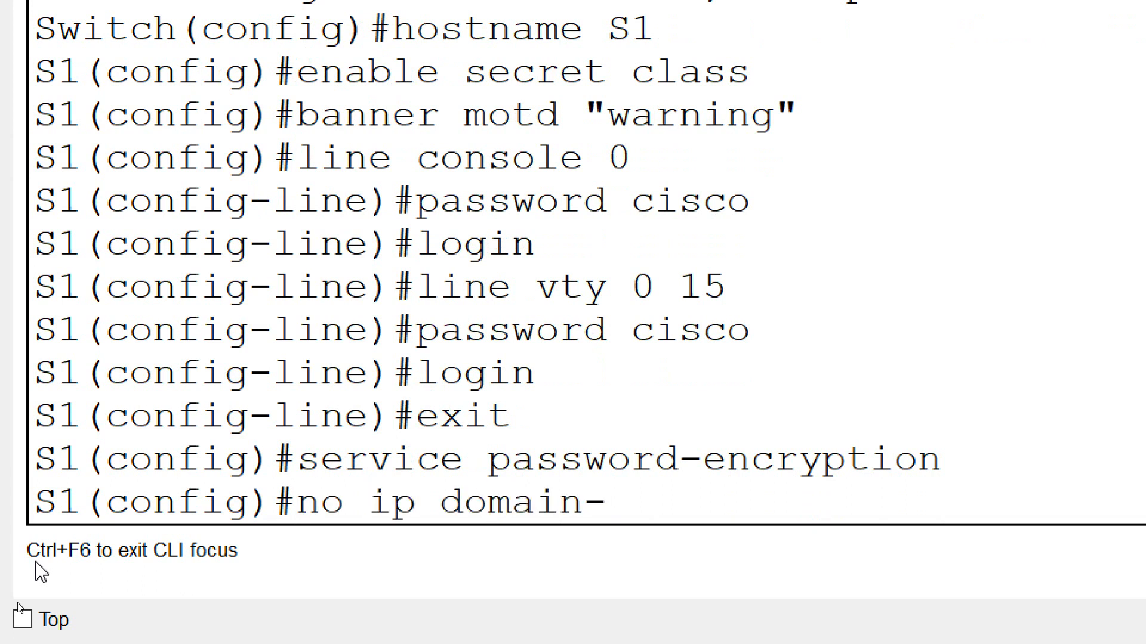
type("lookip")
key("BackSpace")
key("BackSpace")
type("up")
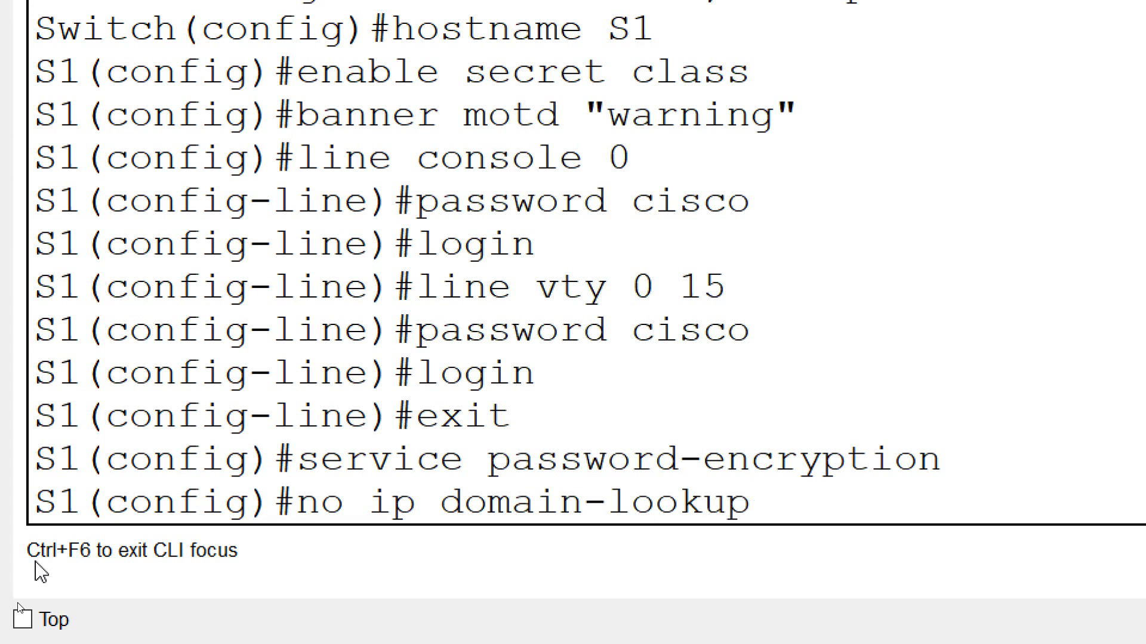
key("Return")
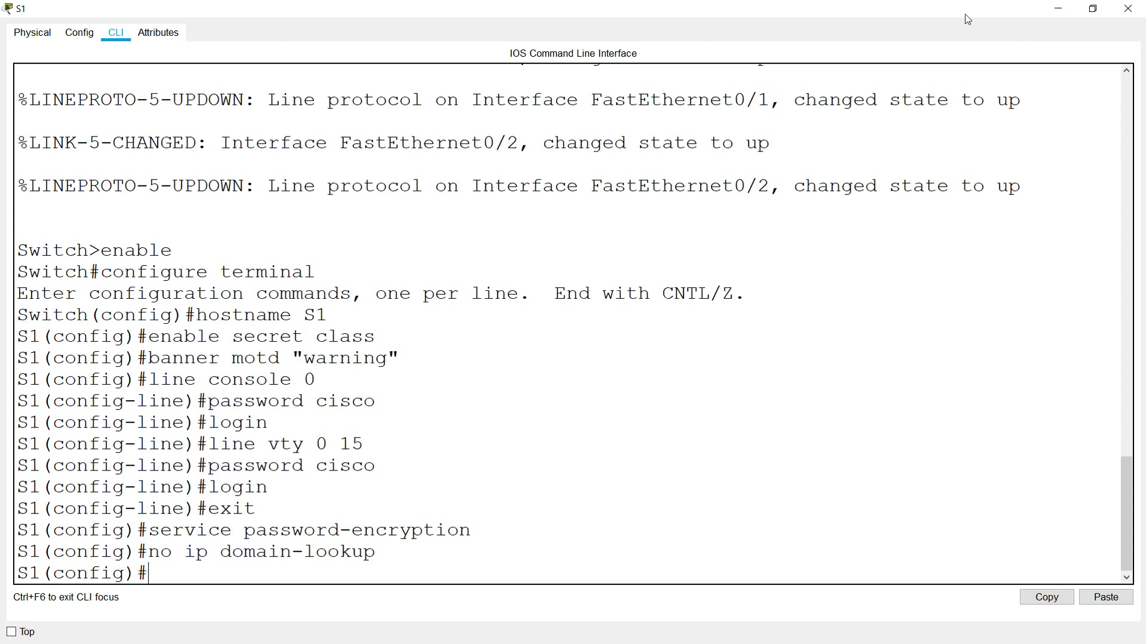
left_click(1071, 15)
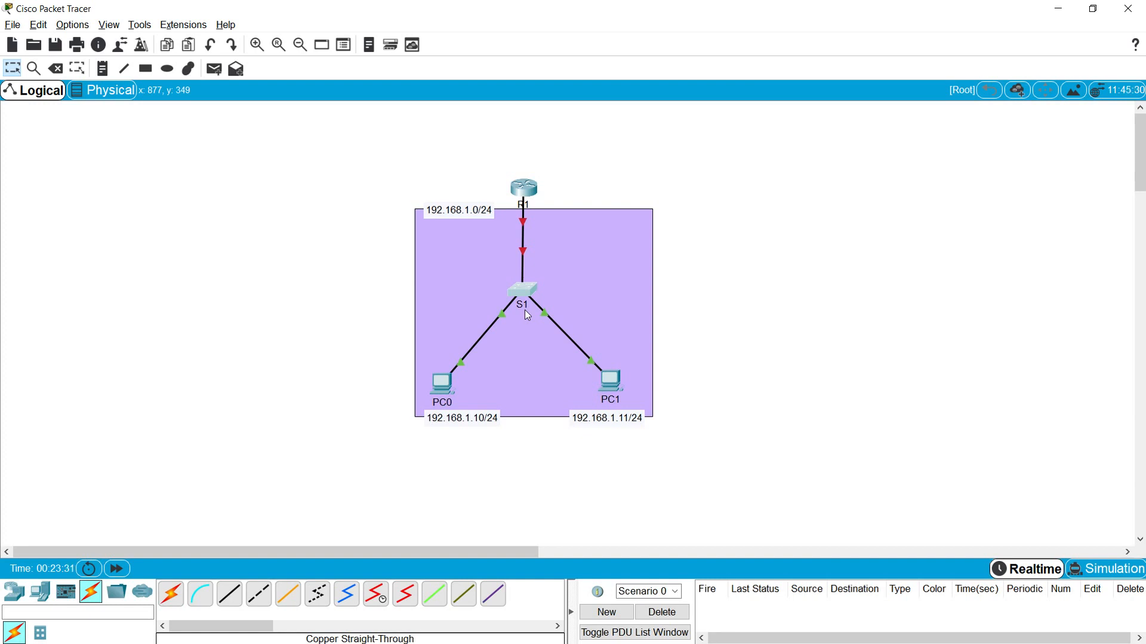
left_click(526, 293)
left_click(707, 144)
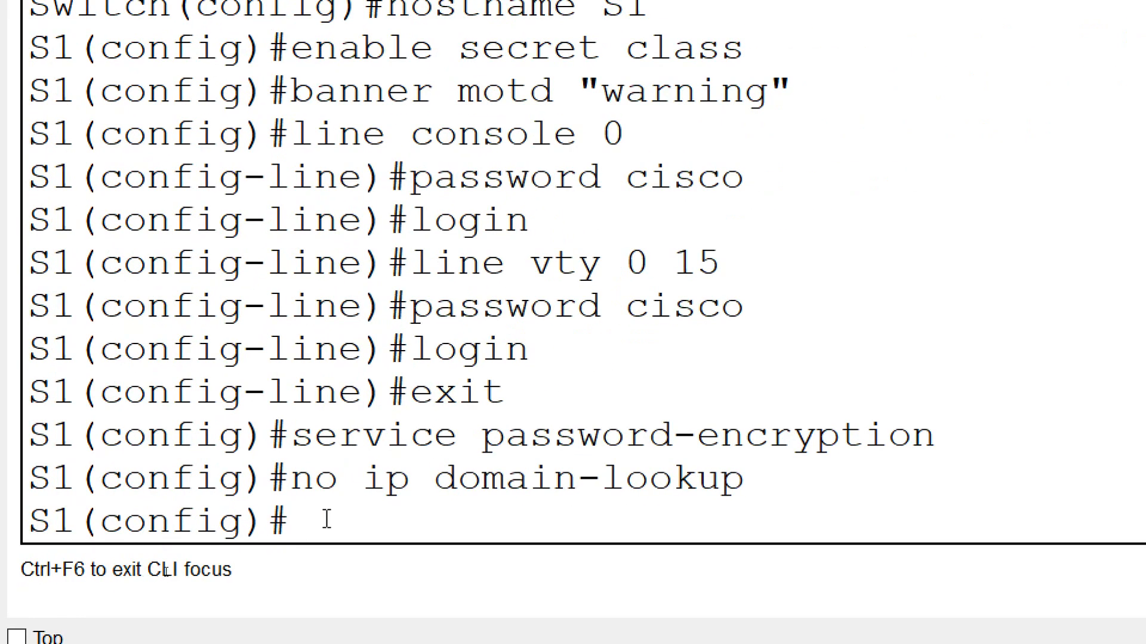
- Give S1's VLAN 1 interface 192.168.1.254 255.255.255.0 and bring it up
type("interface vlan ")
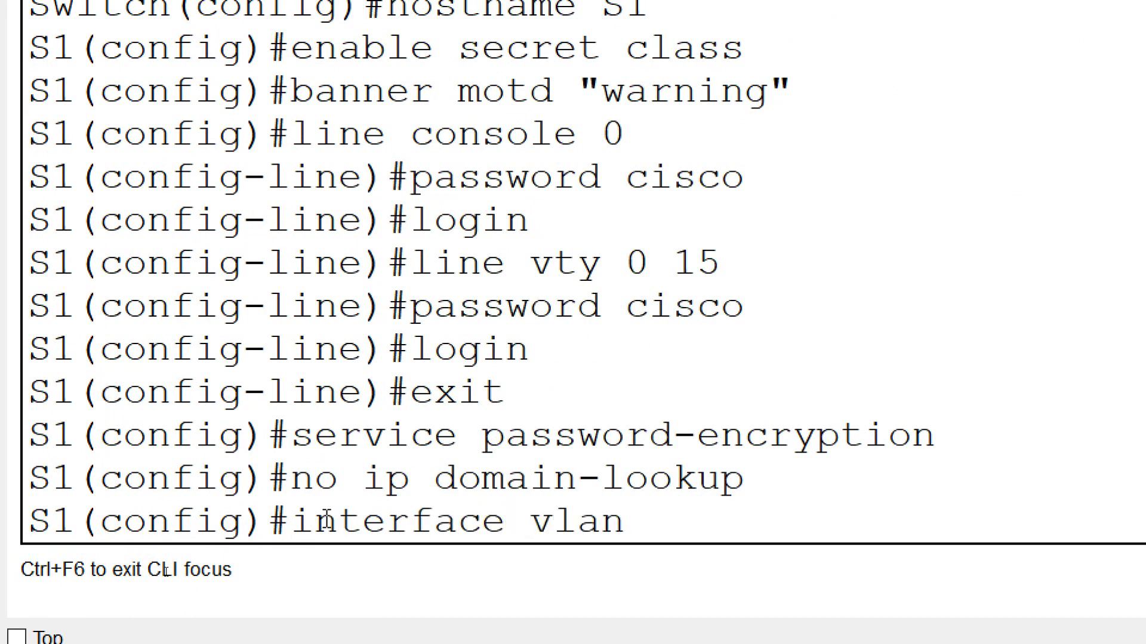
type("1")
key("Return")
type("ip address ")
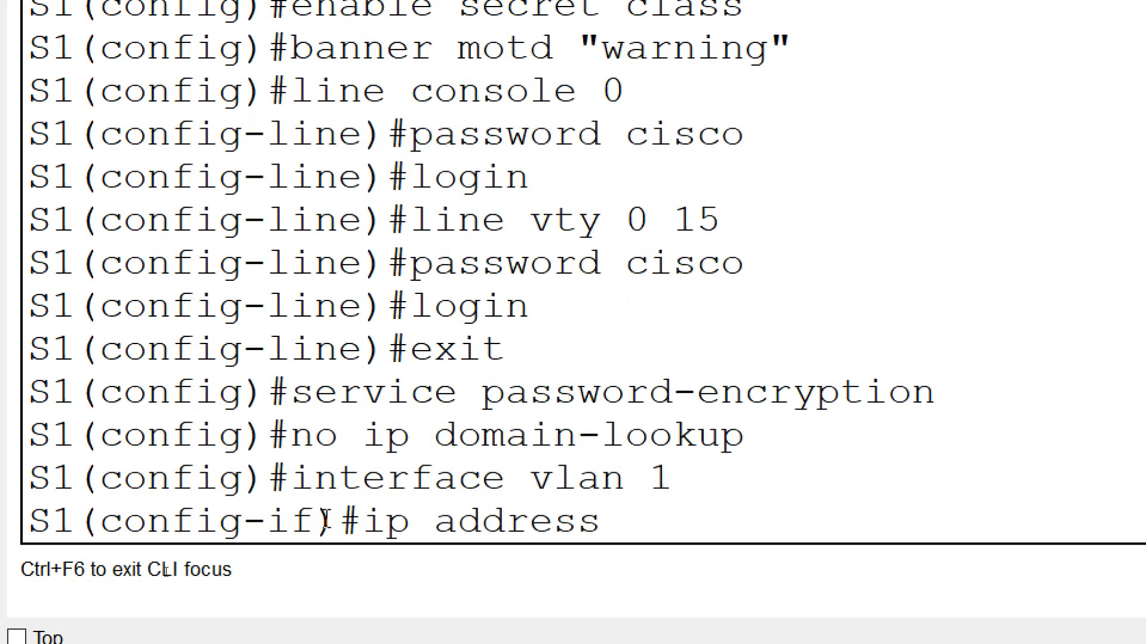
type("192.1")
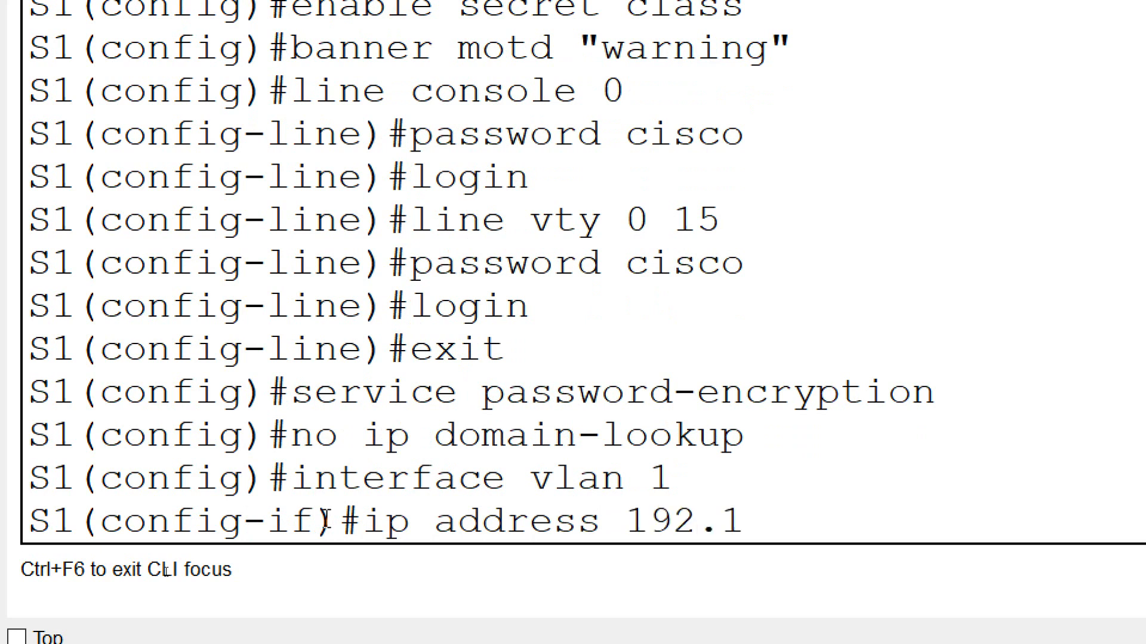
type("68.1.1")
key("BackSpace")
type("254")
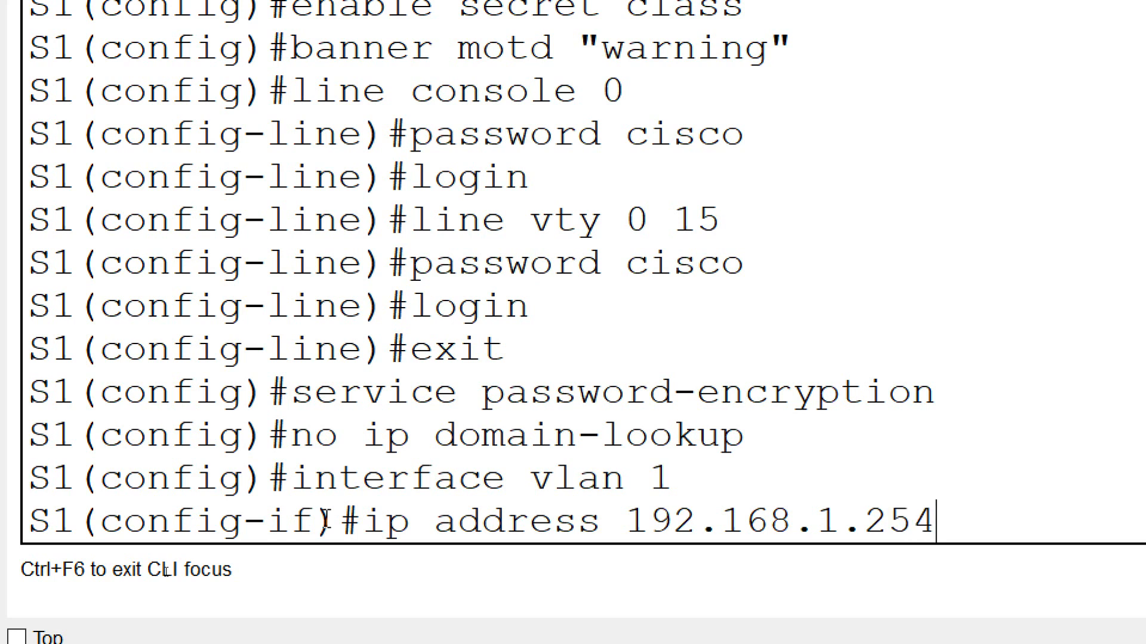
type(" 255.255.255.0")
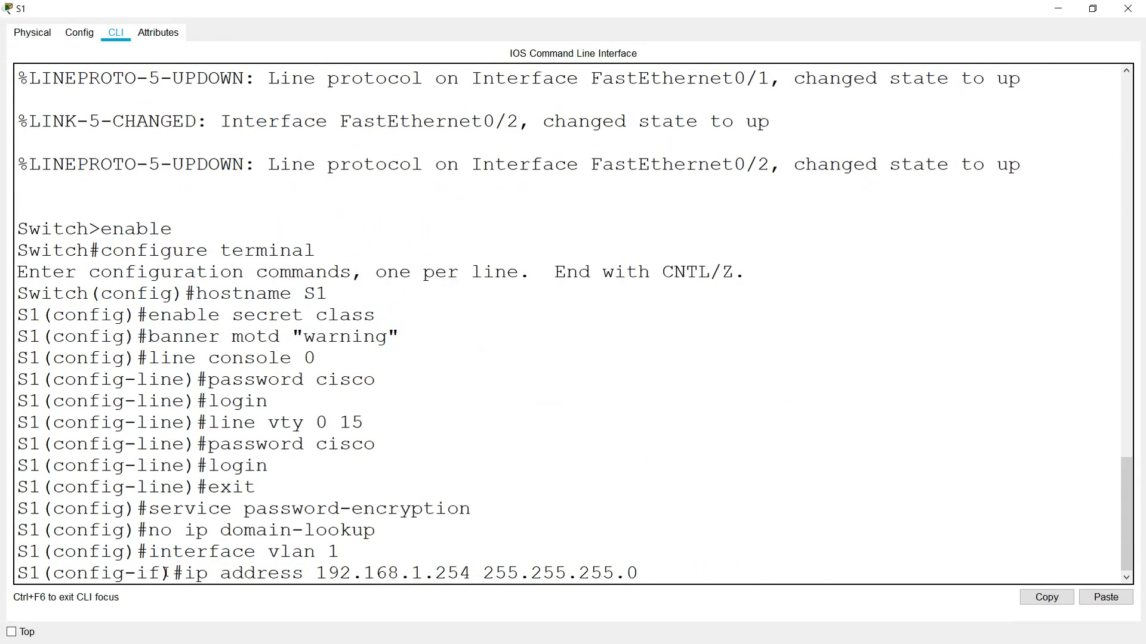
key("Return")
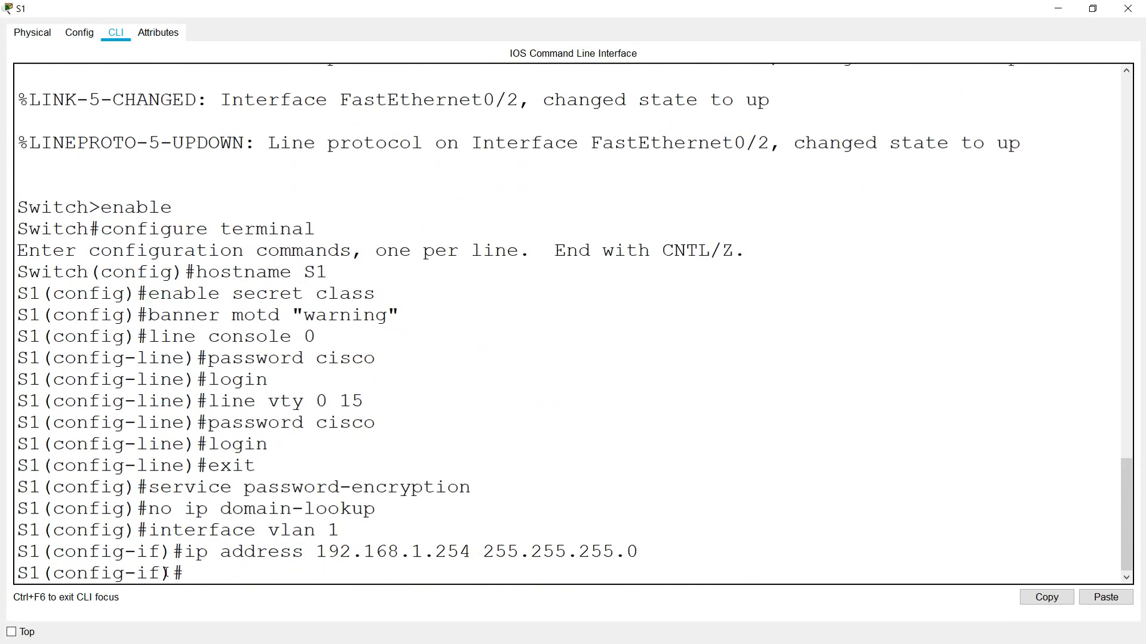
type("no shutdow")
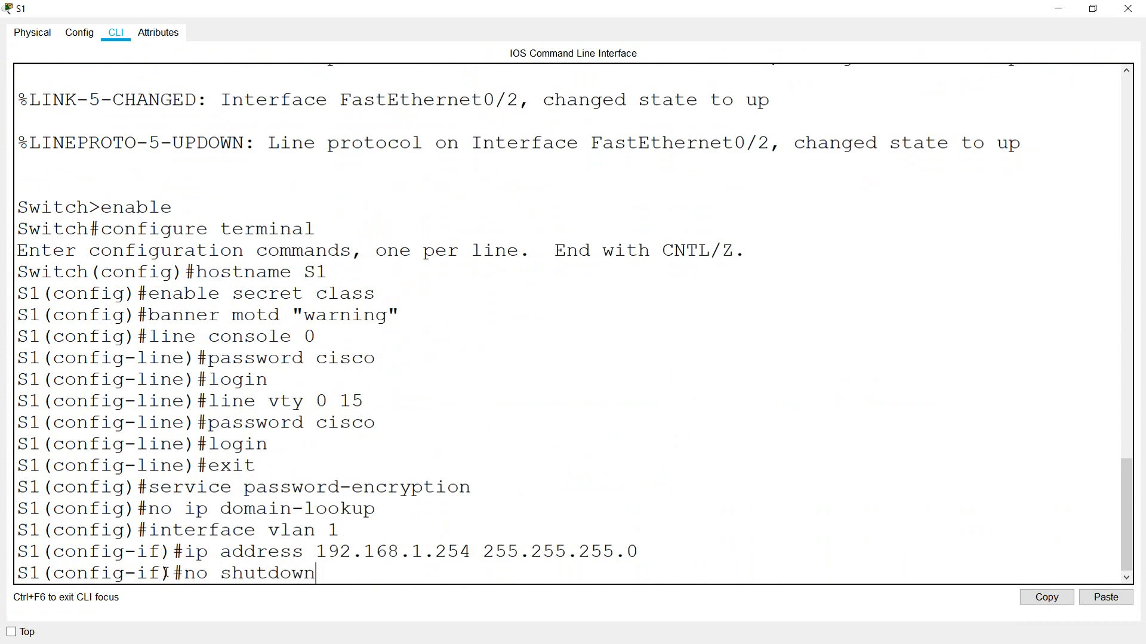
type("n")
key("Return")
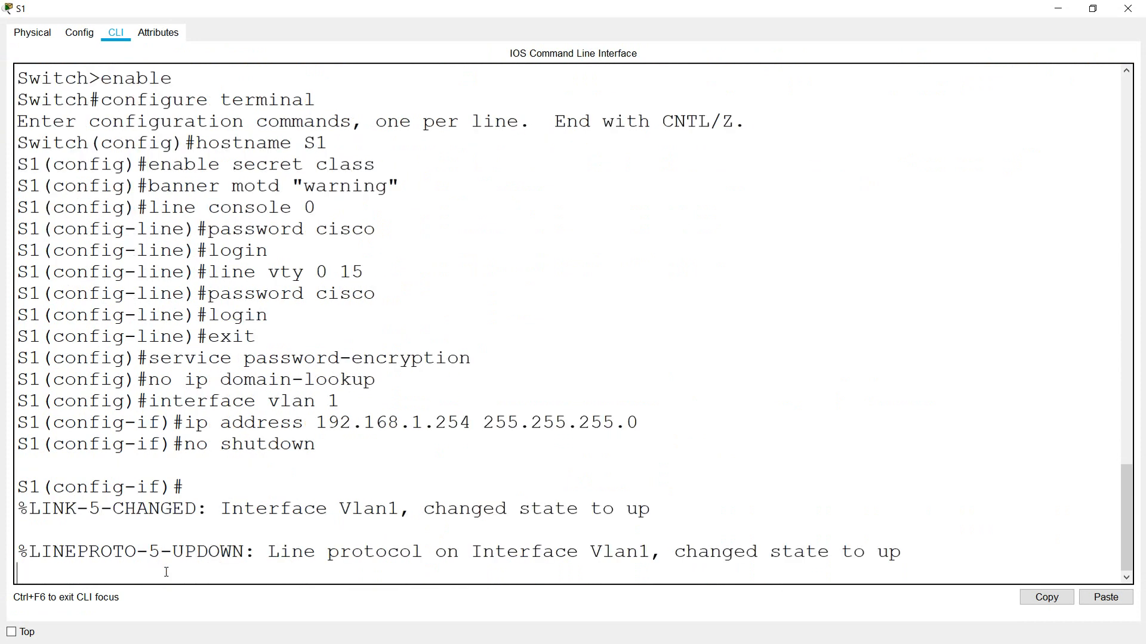
key("Return")
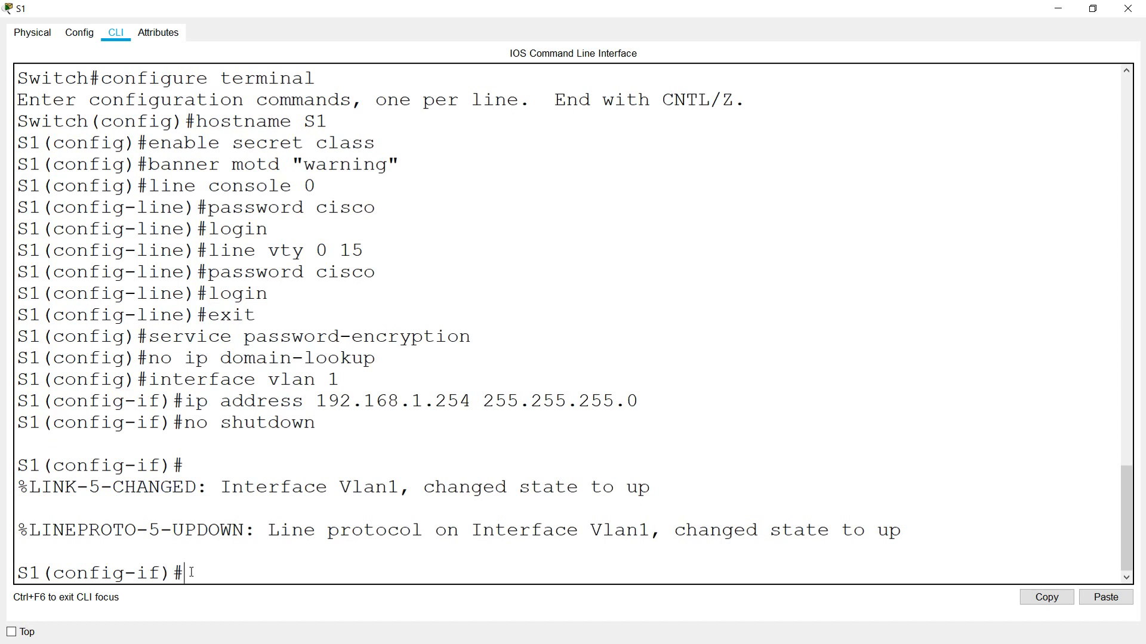
- Leave configuration mode and save S1's running configuration to startup with copy run start
type("end")
key("Return")
type("copy run start")
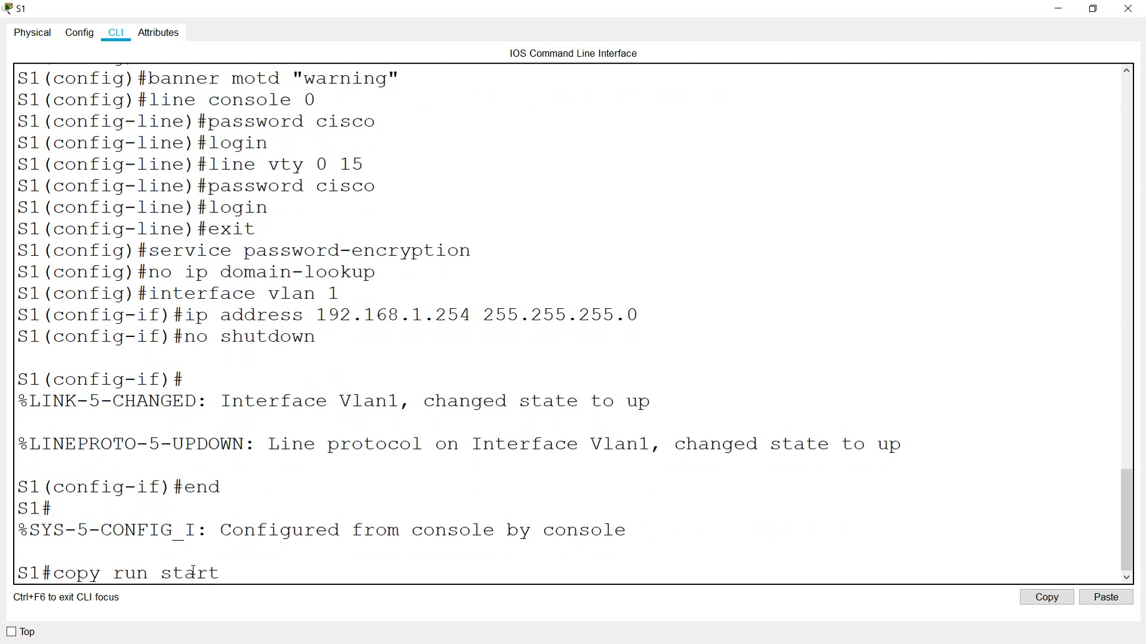
key("Return")
key("Return")
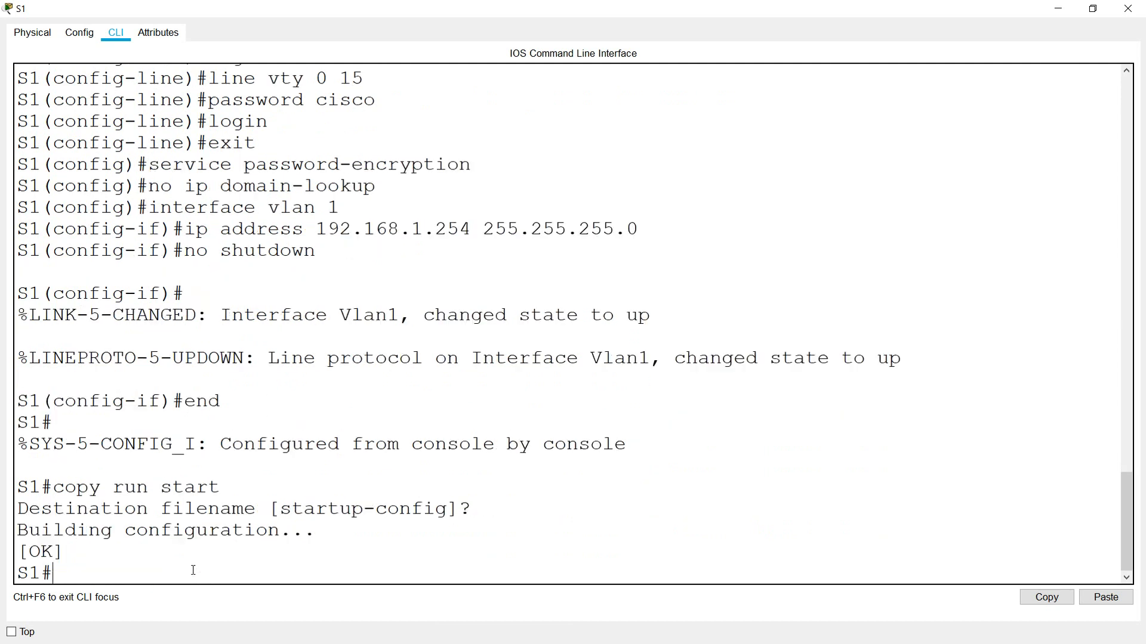
- Reopen S1's console and set its default gateway to 192.168.1.1
left_click(1127, 16)
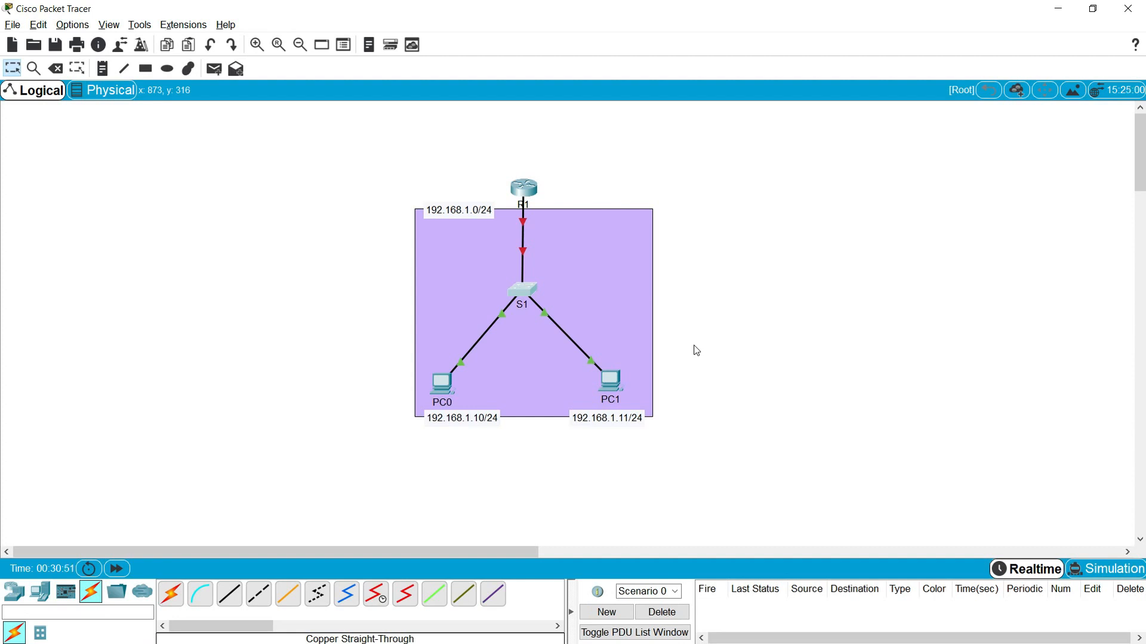
double_click(523, 293)
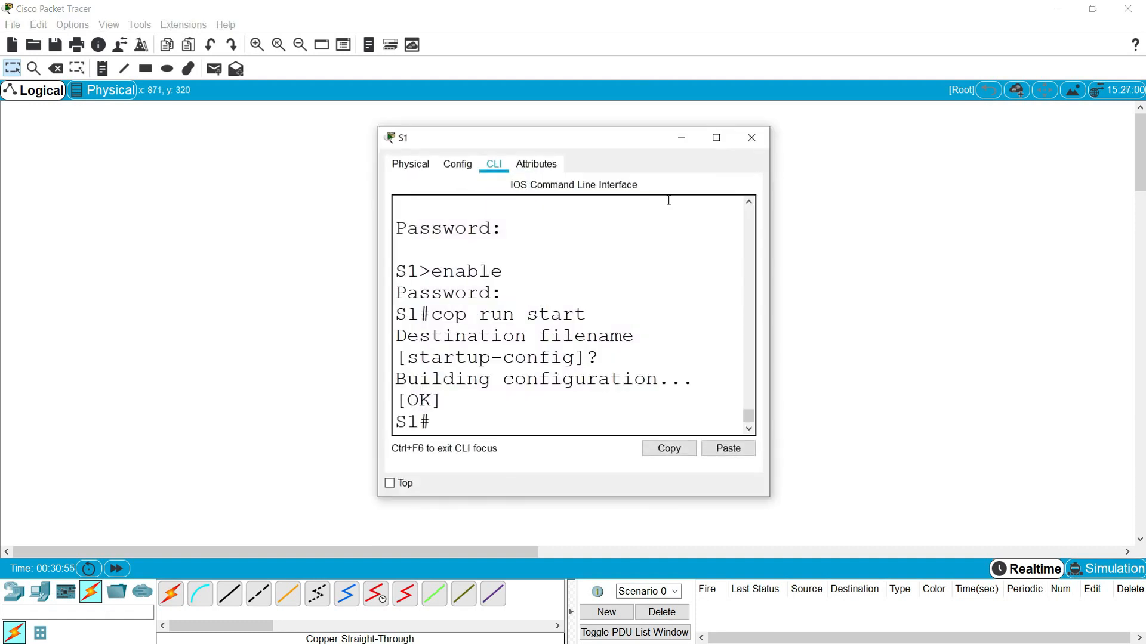
left_click(716, 138)
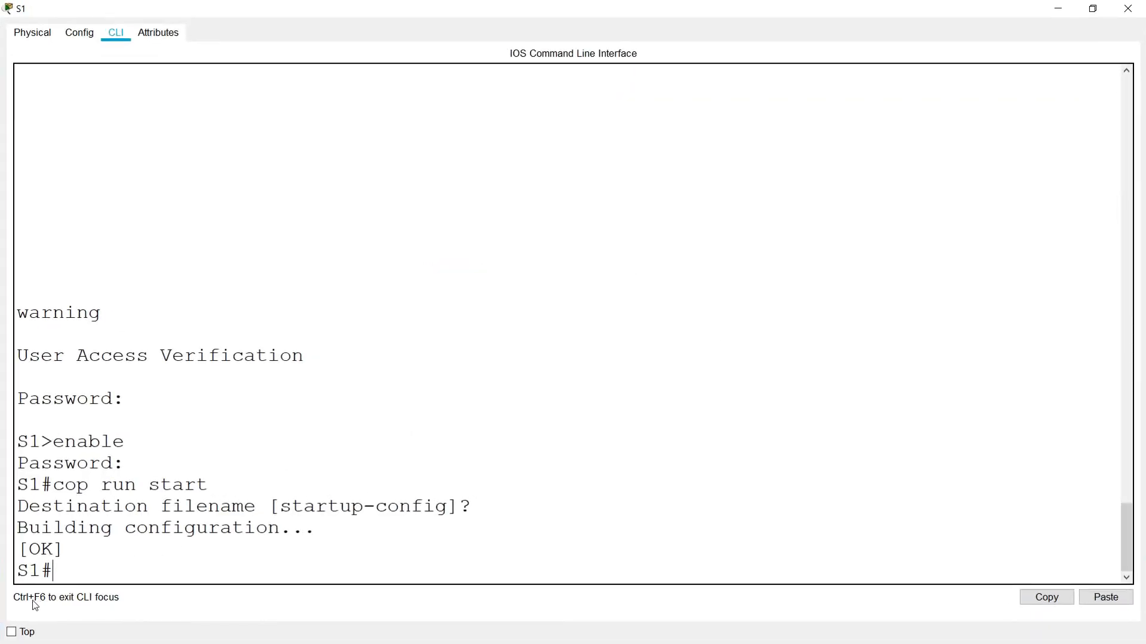
type("conf t")
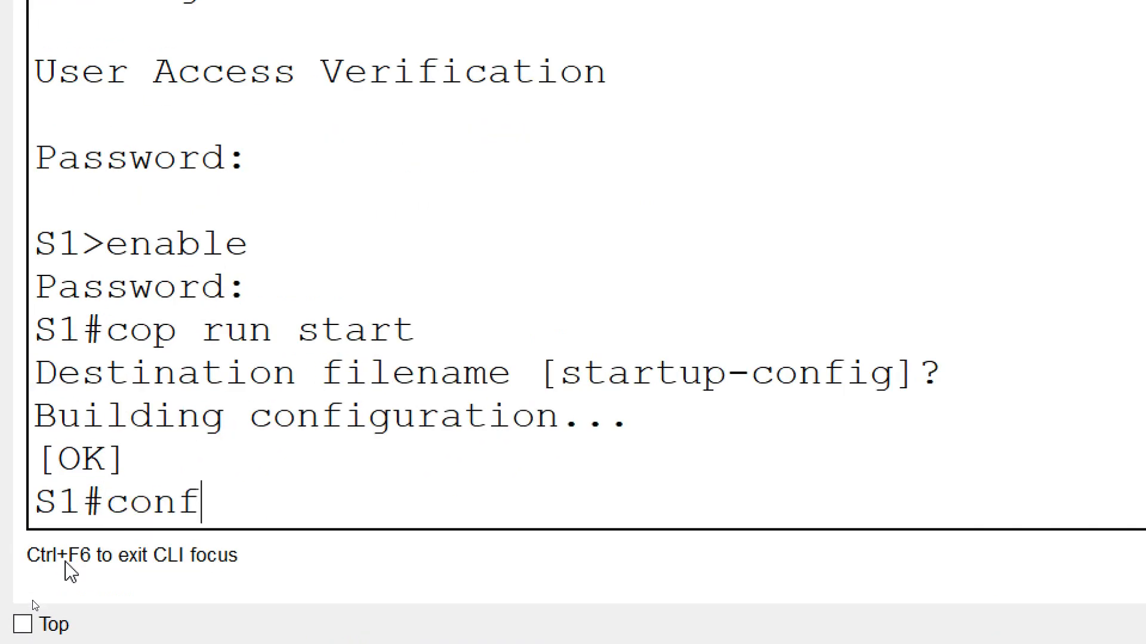
key("Return")
type("ip defaul")
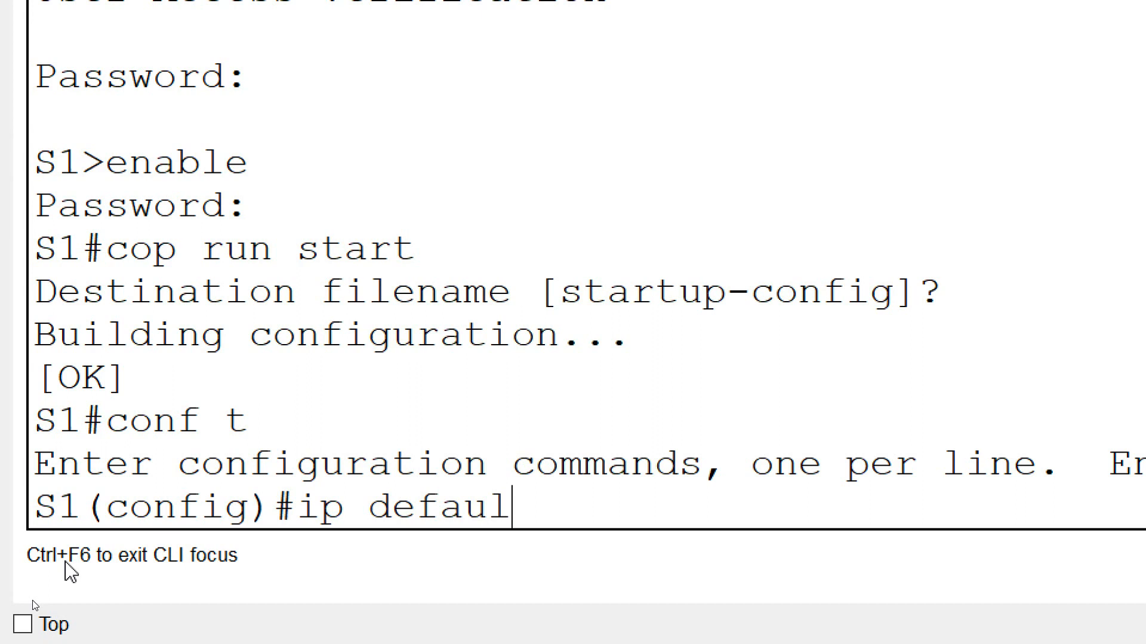
type("t-gatew")
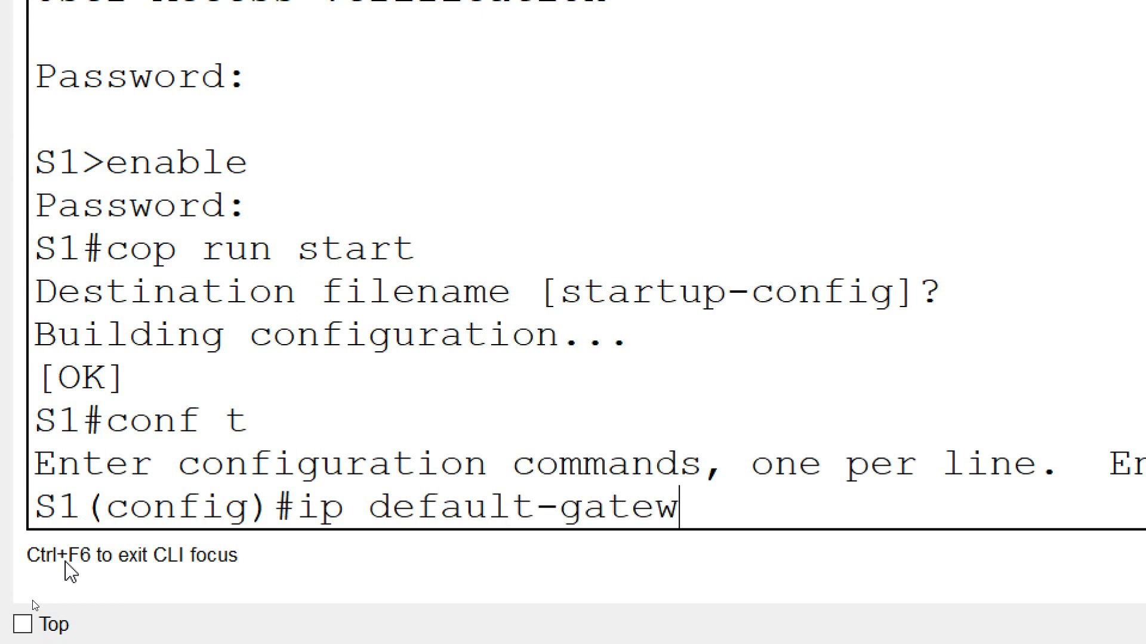
type("ay 192.168.1.1")
key("Return")
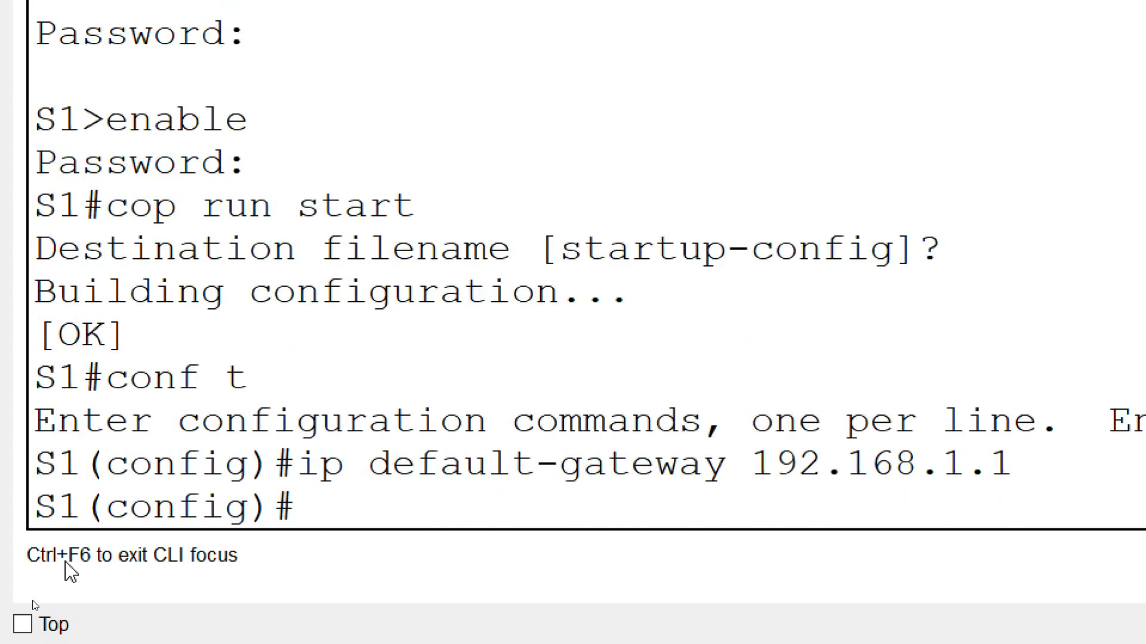
- Save S1's configuration to startup-config and close the S1 window
type("exit")
key("Return")
type("copy run start")
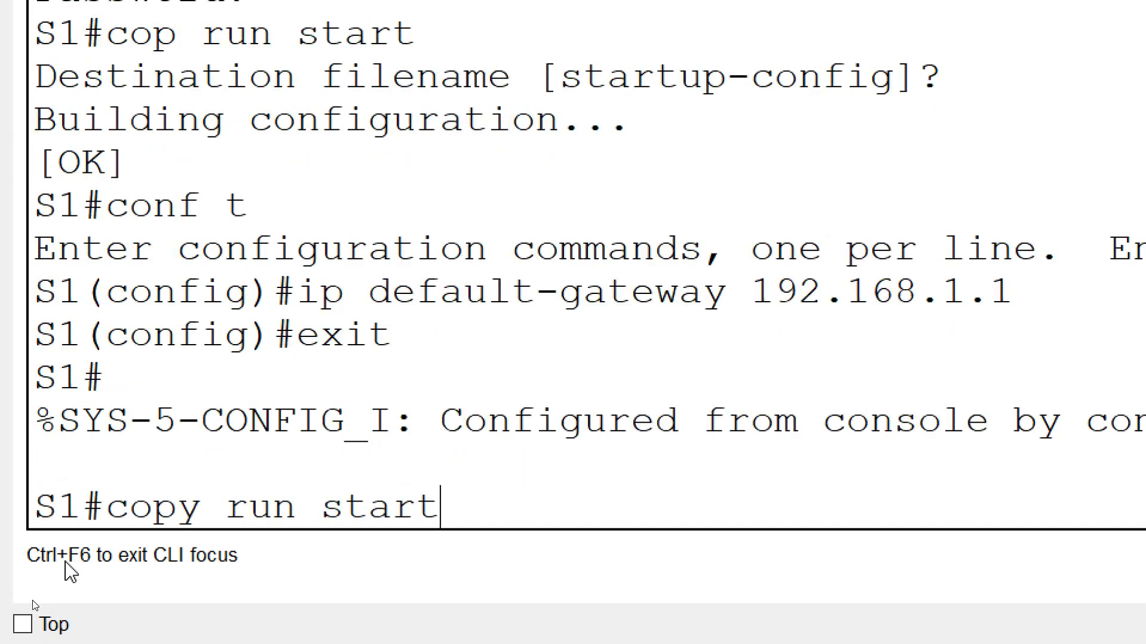
key("Return")
key("Return")
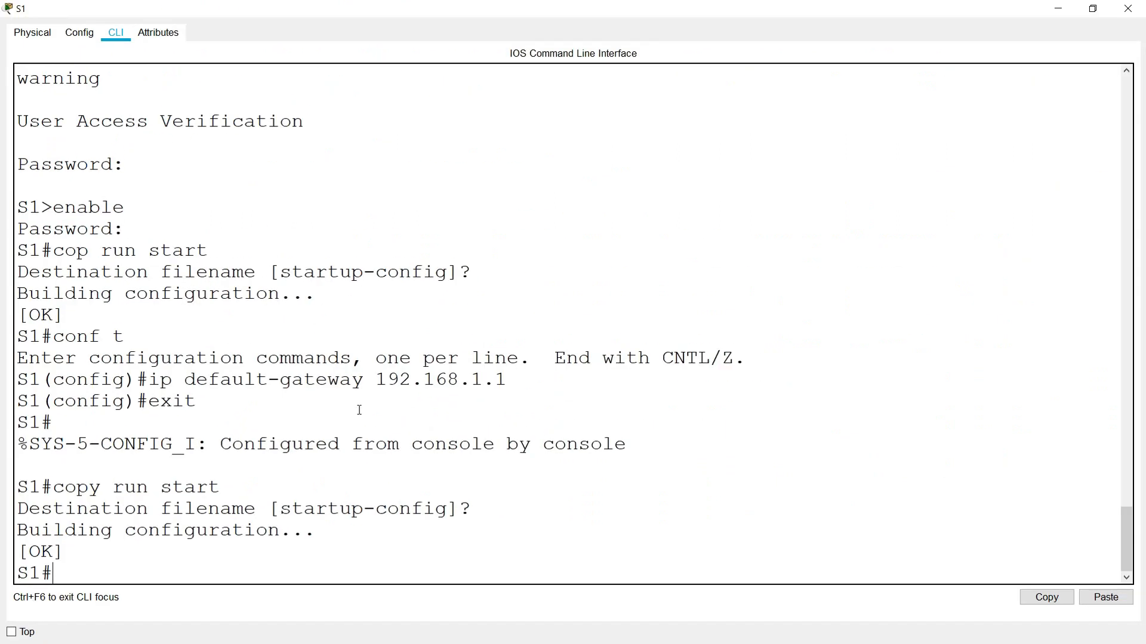
left_click(1128, 9)
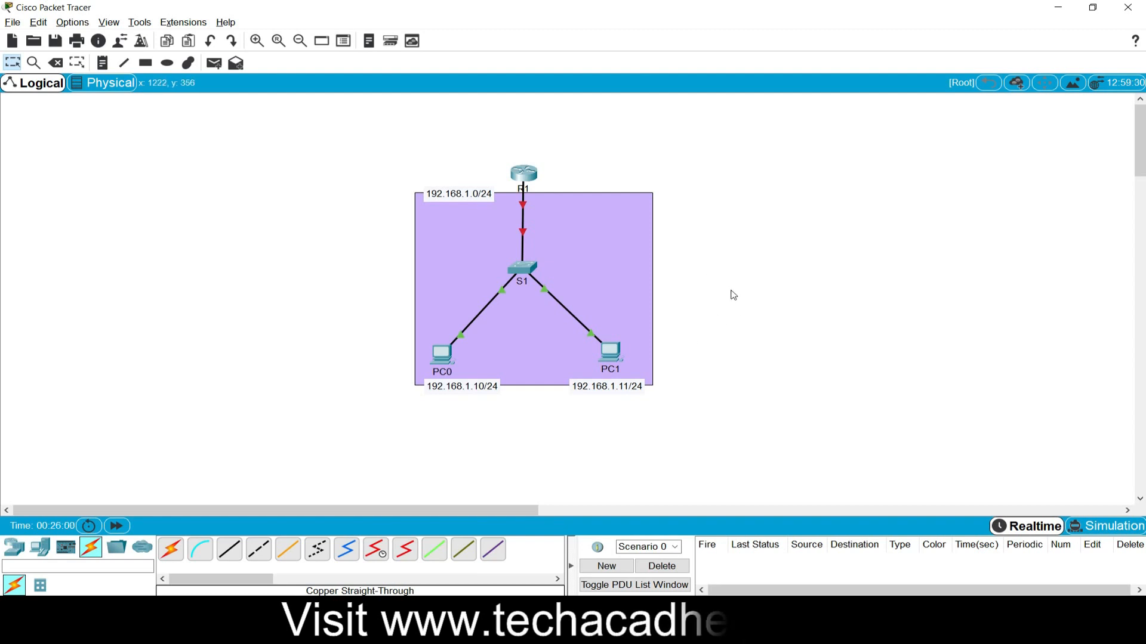
- Open R1's console, skip the initial configuration dialog, and name the router R1
left_click(524, 175)
left_click(494, 151)
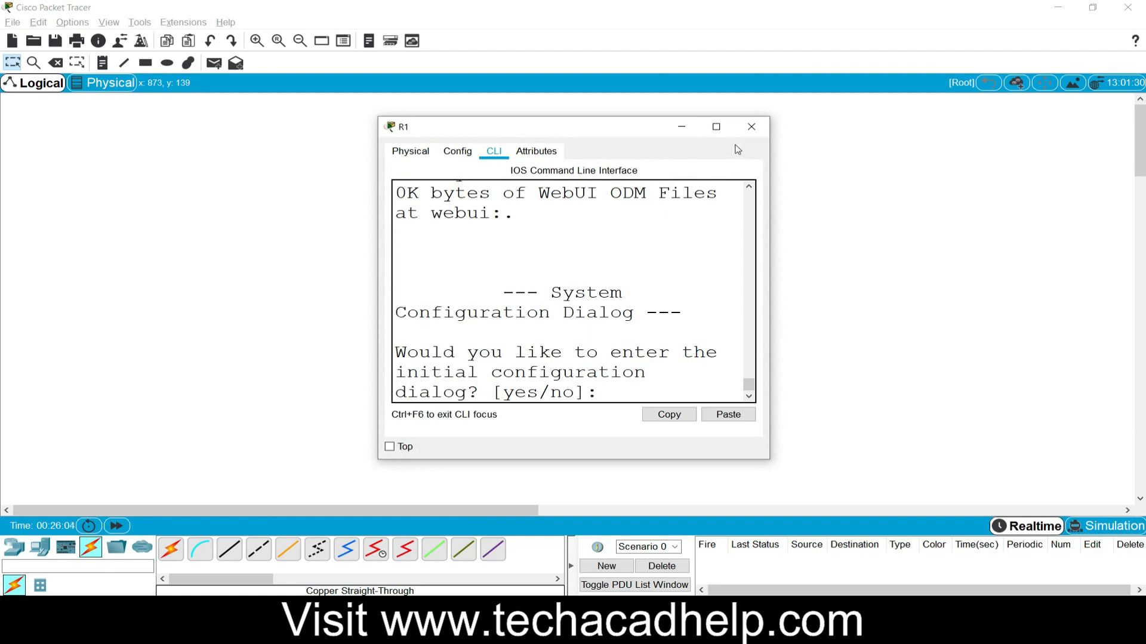
left_click(716, 127)
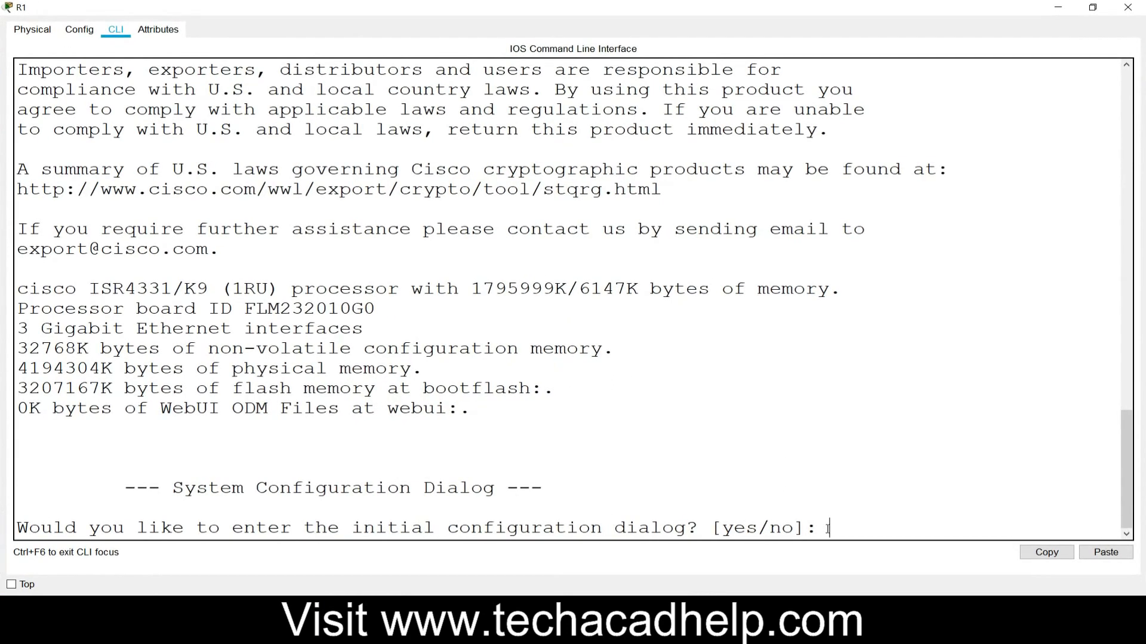
type("no")
key("Return")
key("Return")
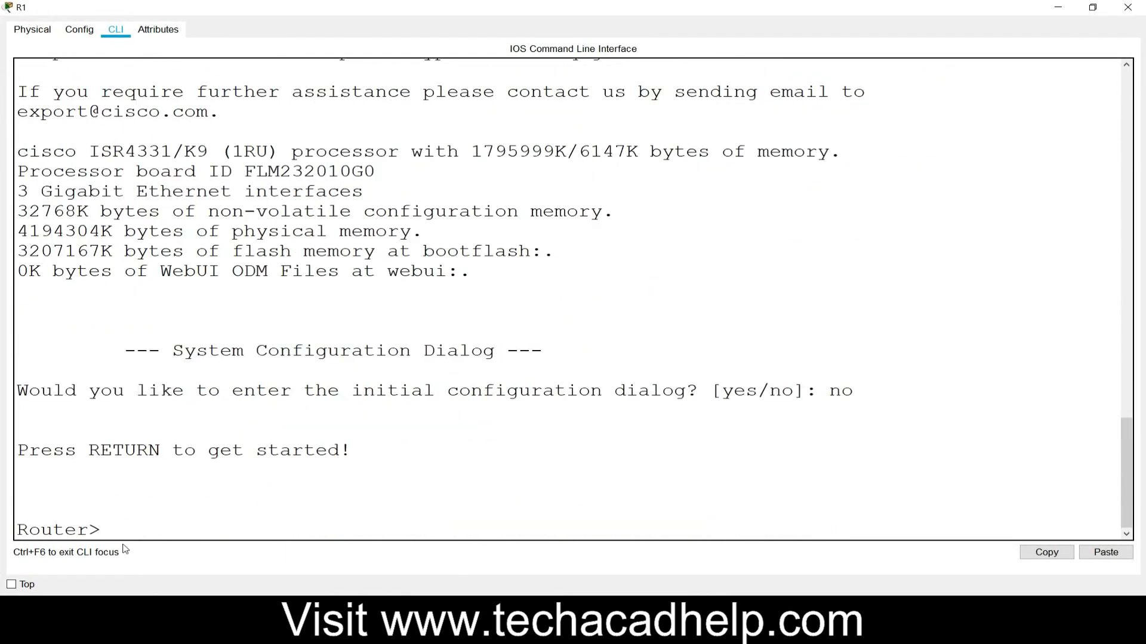
type("enable")
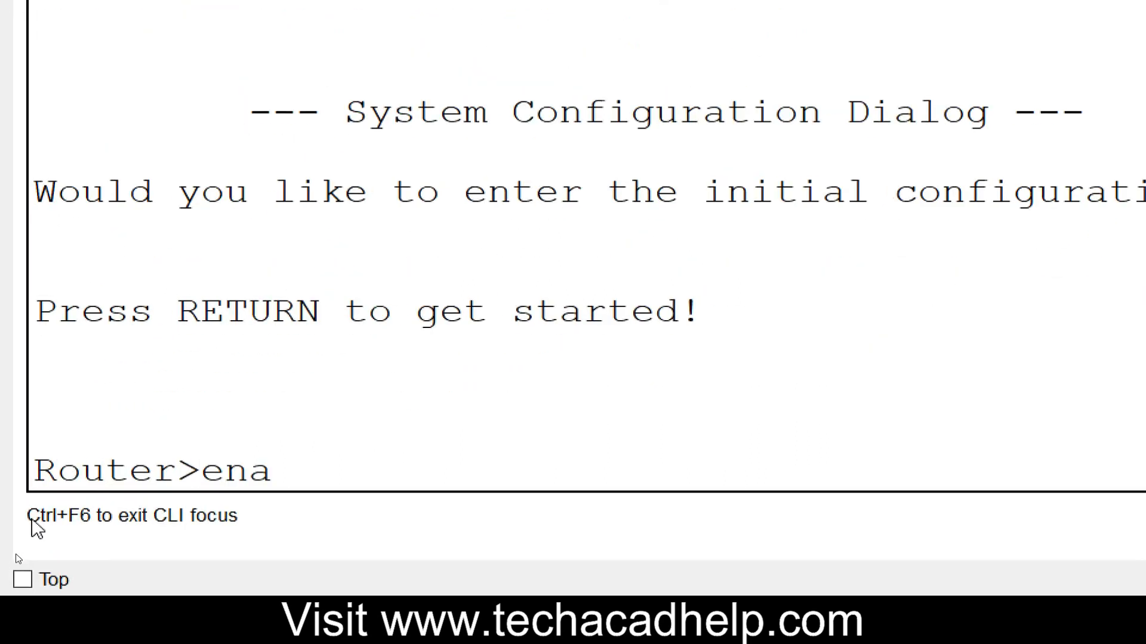
key("Return")
type("conf ")
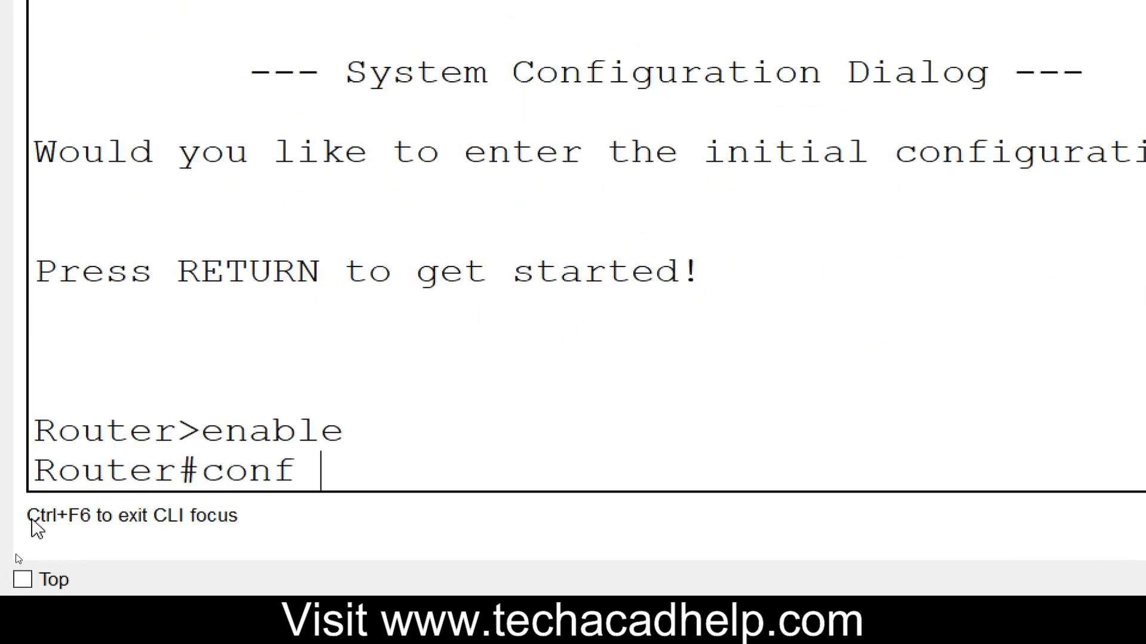
type("t")
key("Return")
type("hostname")
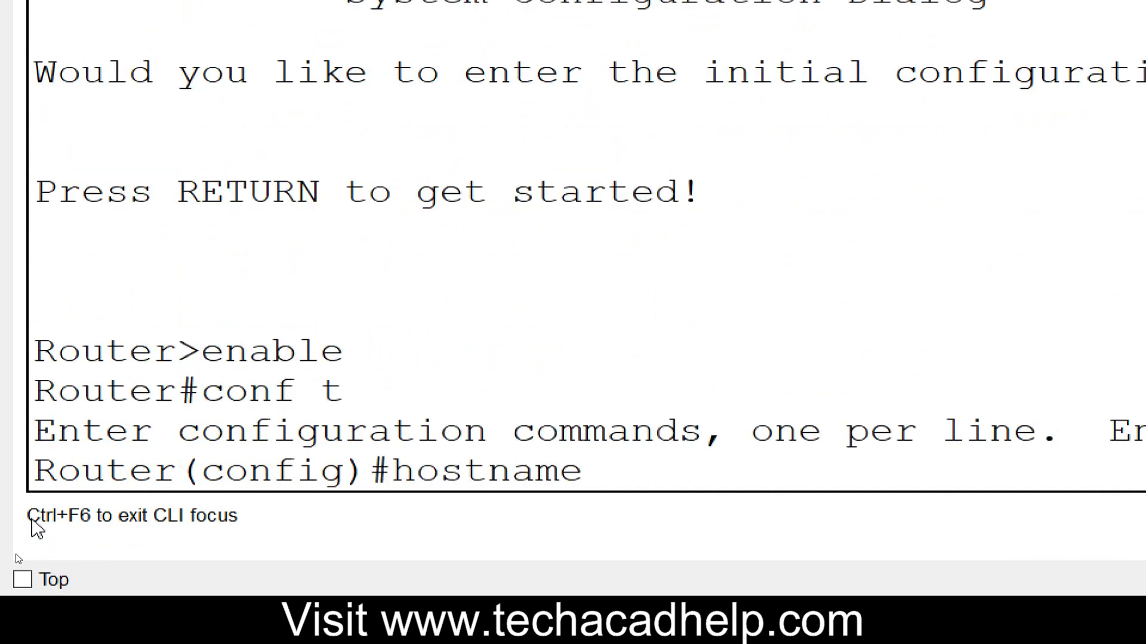
type(" R1")
key("Return")
- Set R1's privileged-mode enable secret and turn off DNS lookup
type("e")
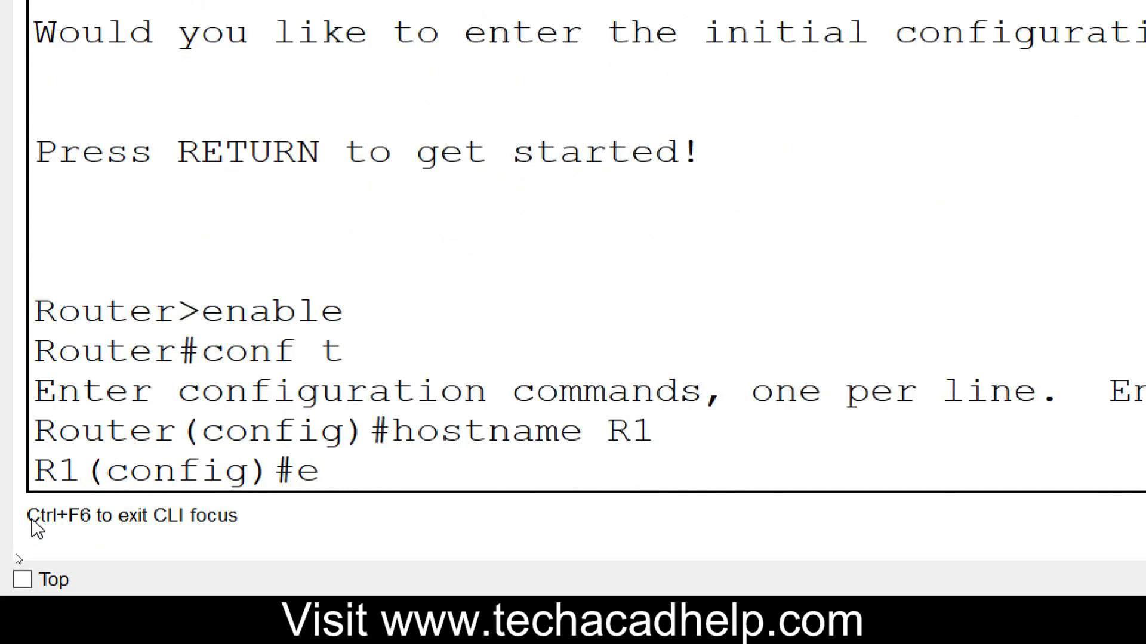
type("nable secret")
key("Return")
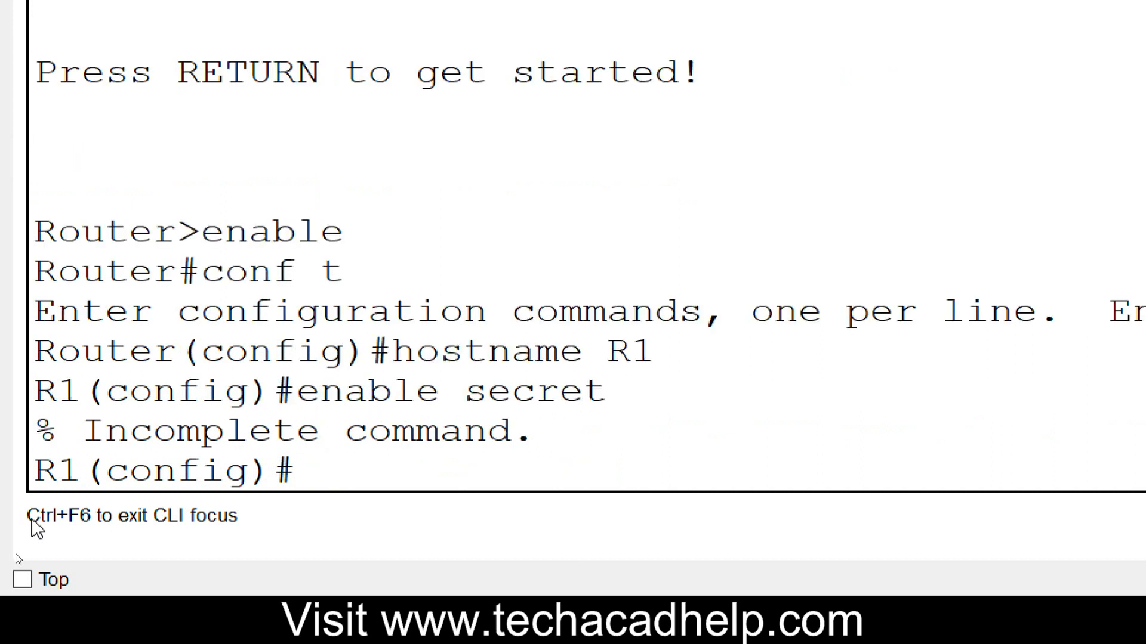
type("enable secret class")
key("Return")
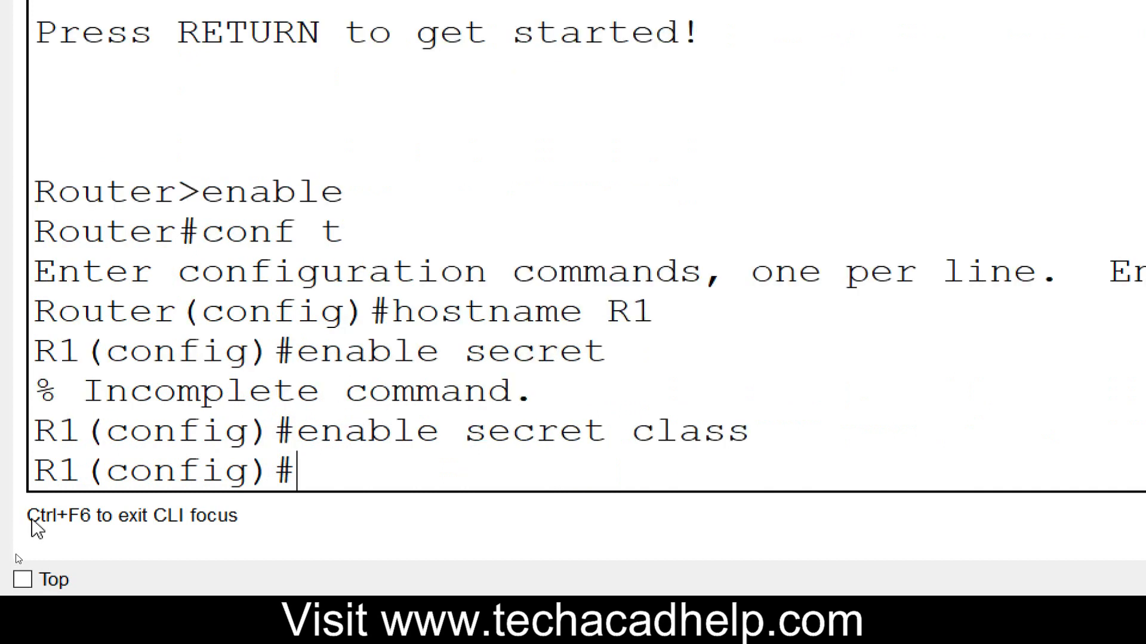
type("no i")
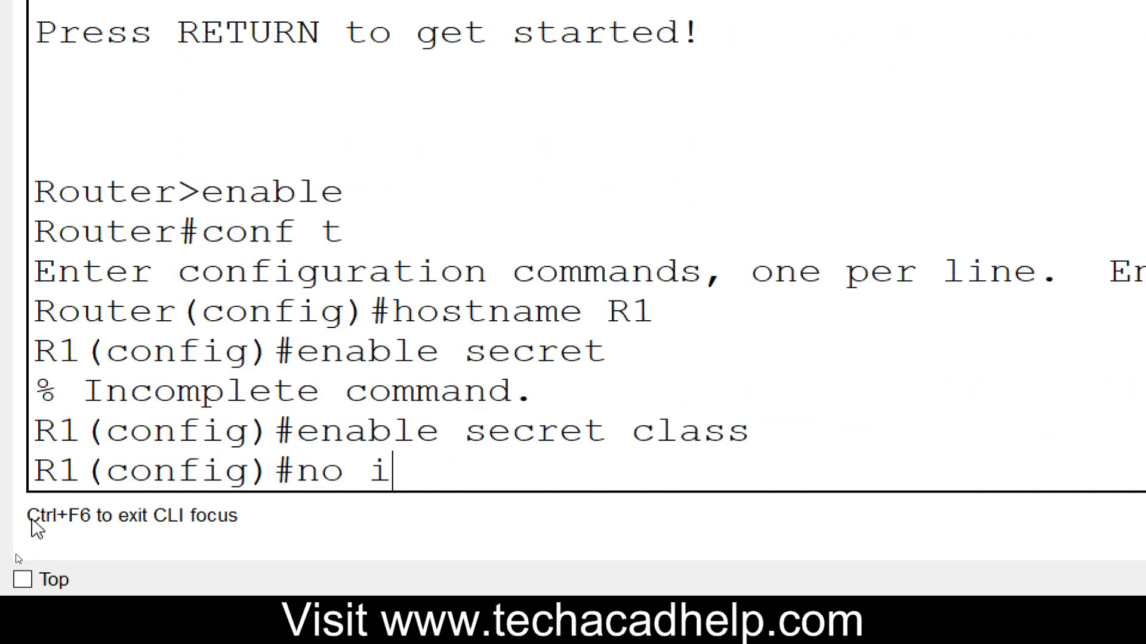
type("p domain-lookup")
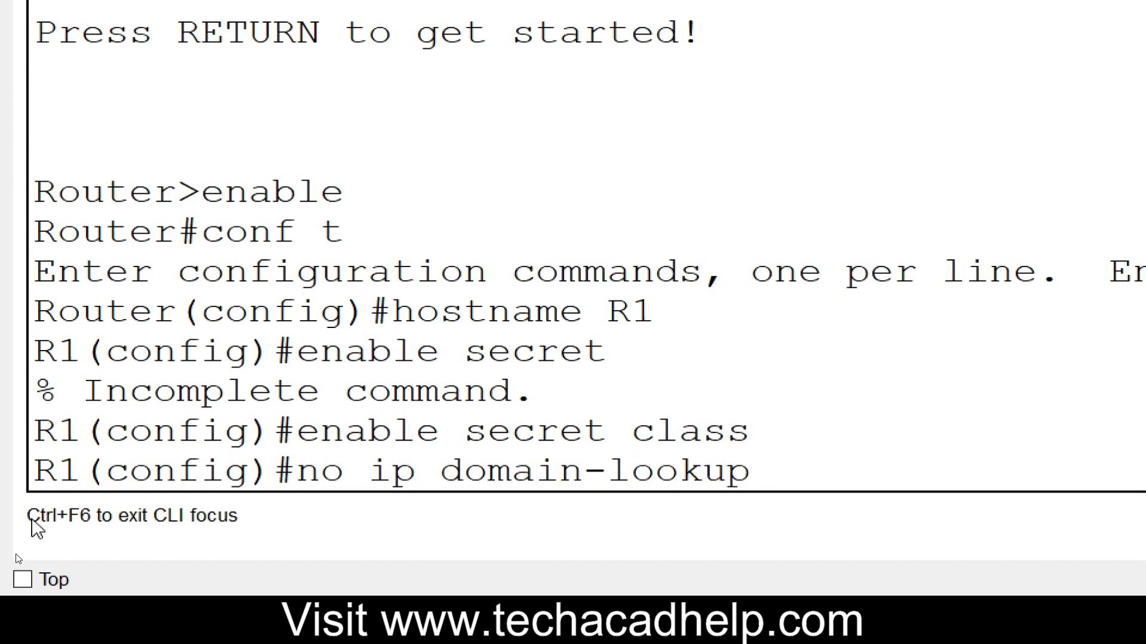
key("Return")
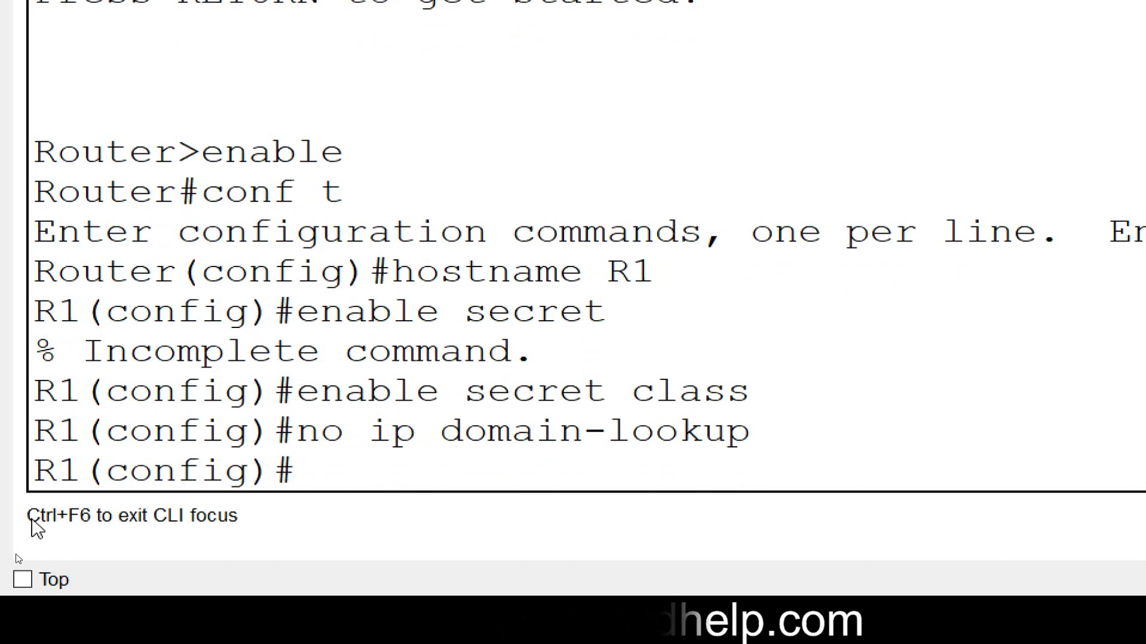
- Enable encryption of stored passwords and add a "Warning" message-of-the-day banner
type("service password")
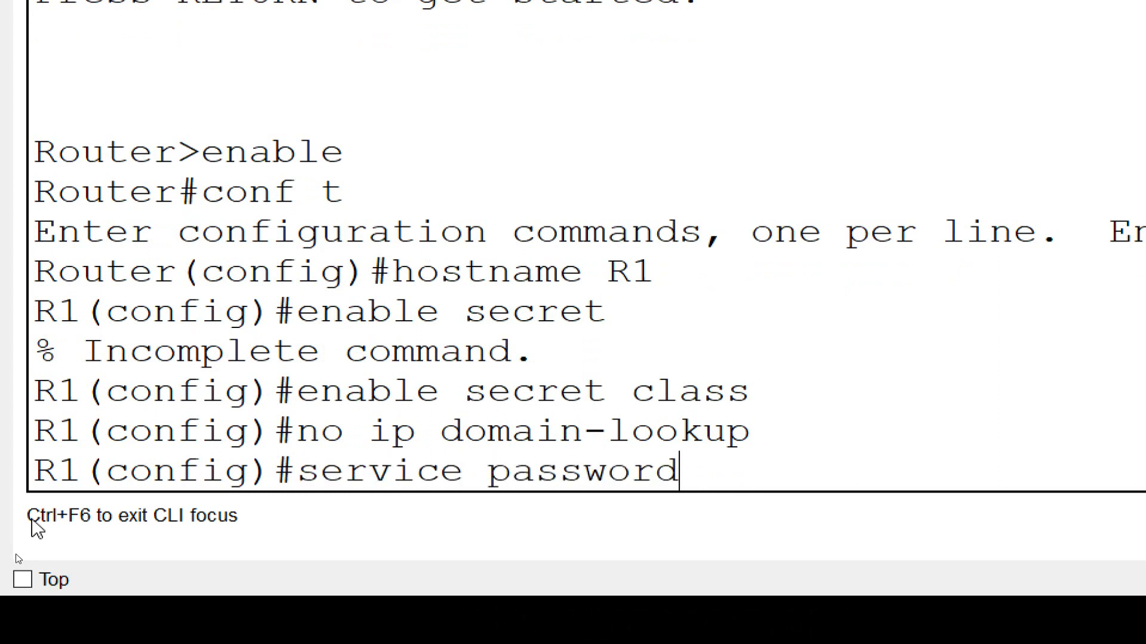
type("-encryption")
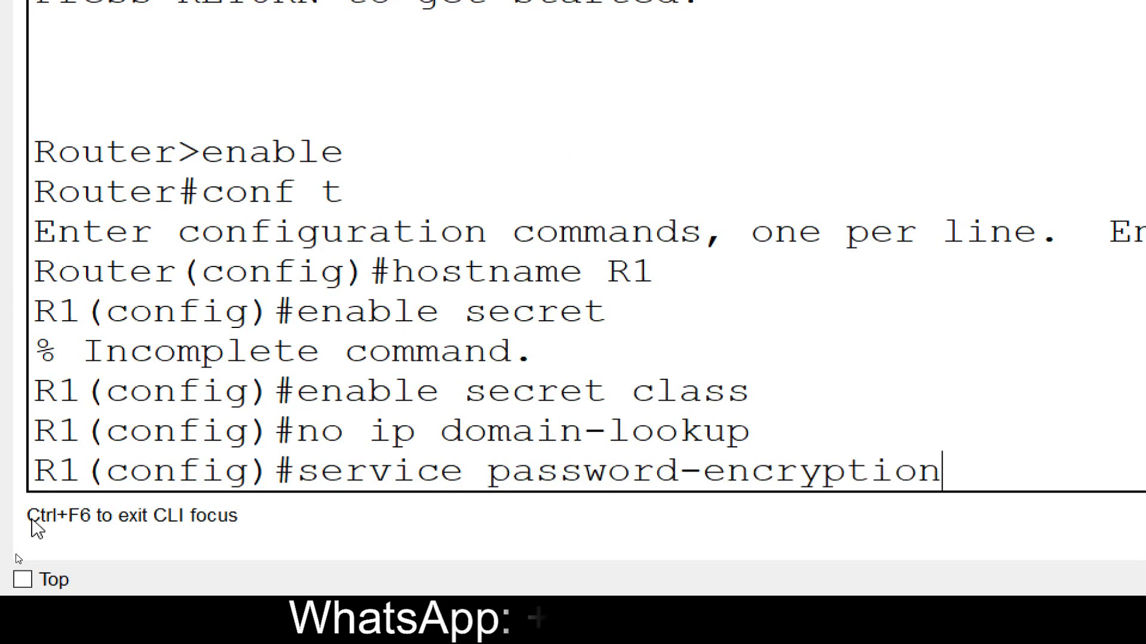
key("Return")
type("ba")
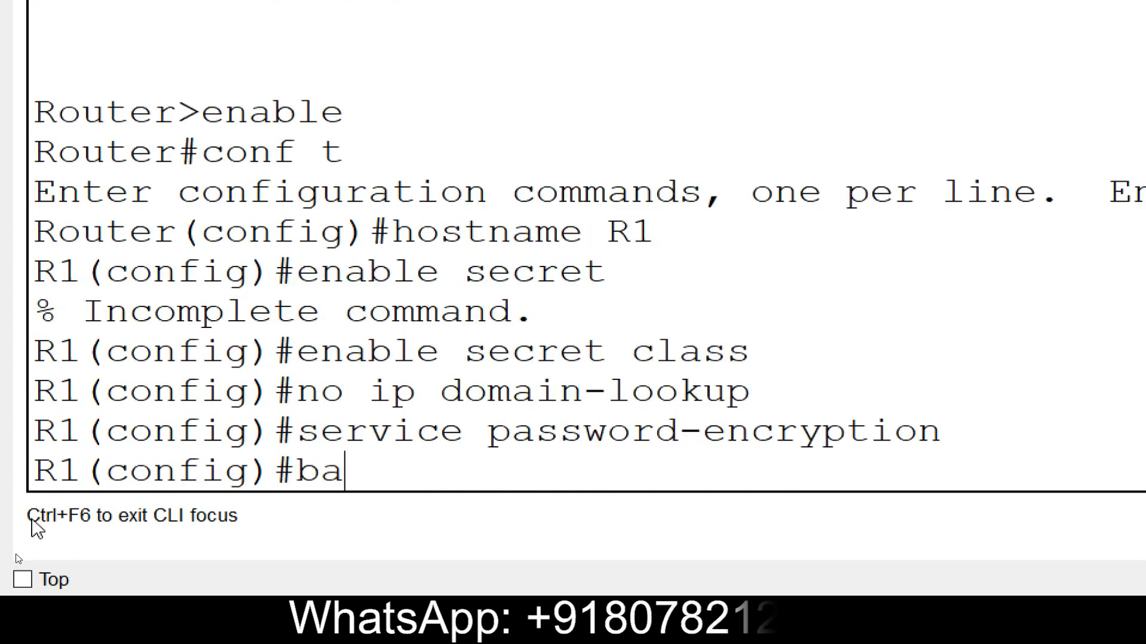
type("nner motd")
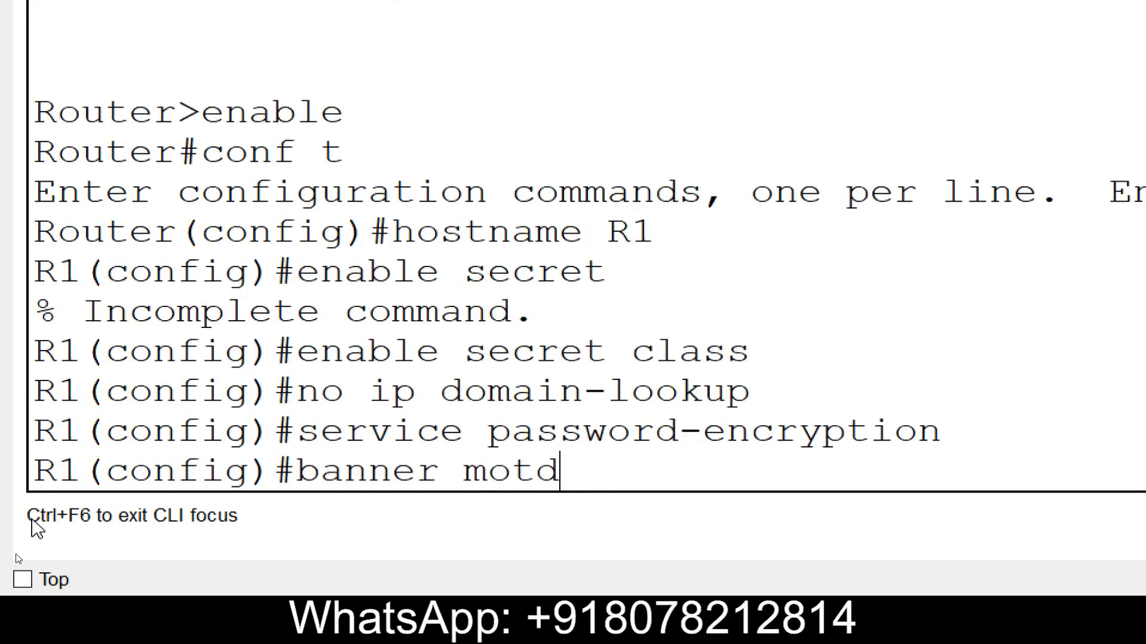
type(" \"")
type("Warning\"")
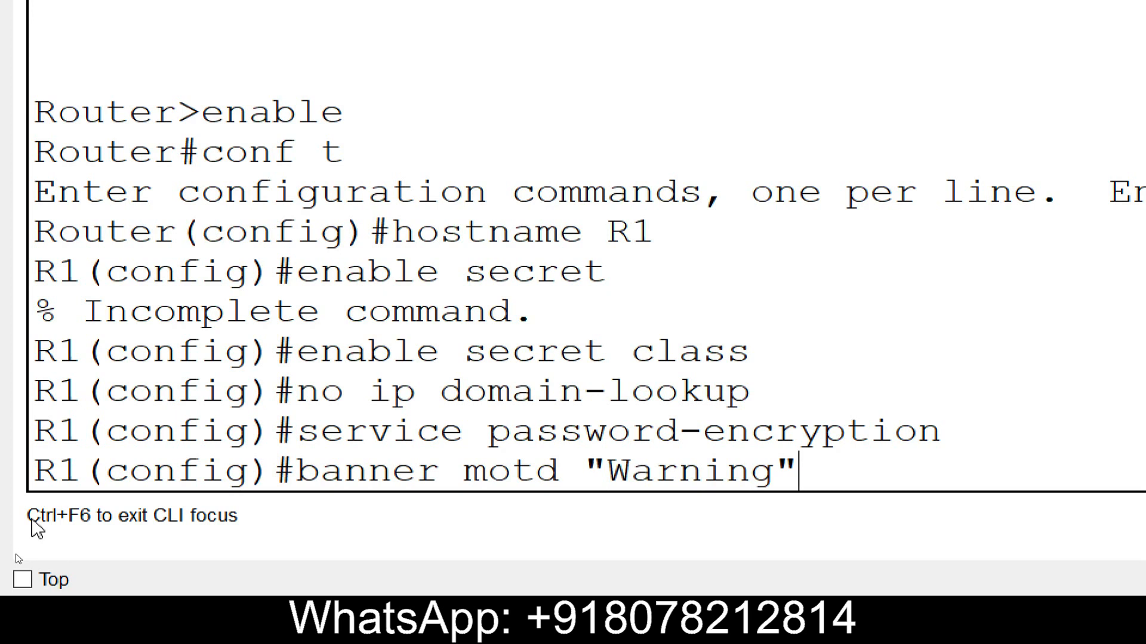
key("Return")
- Password-protect console 0 and vty lines 0–15, requiring login on both
type("line")
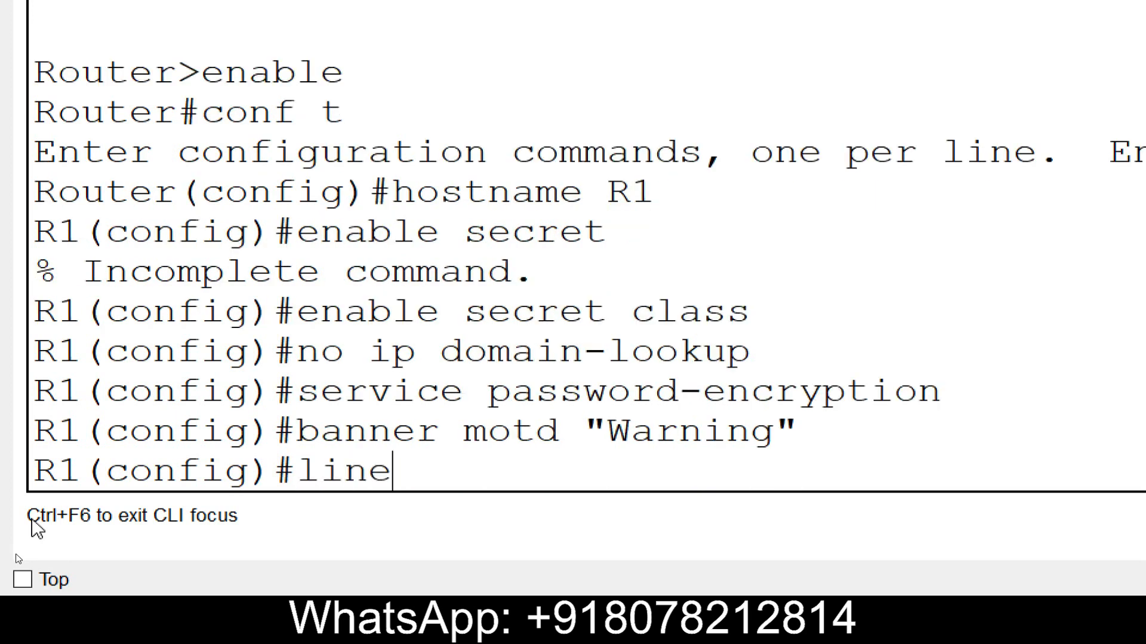
type(" console 0")
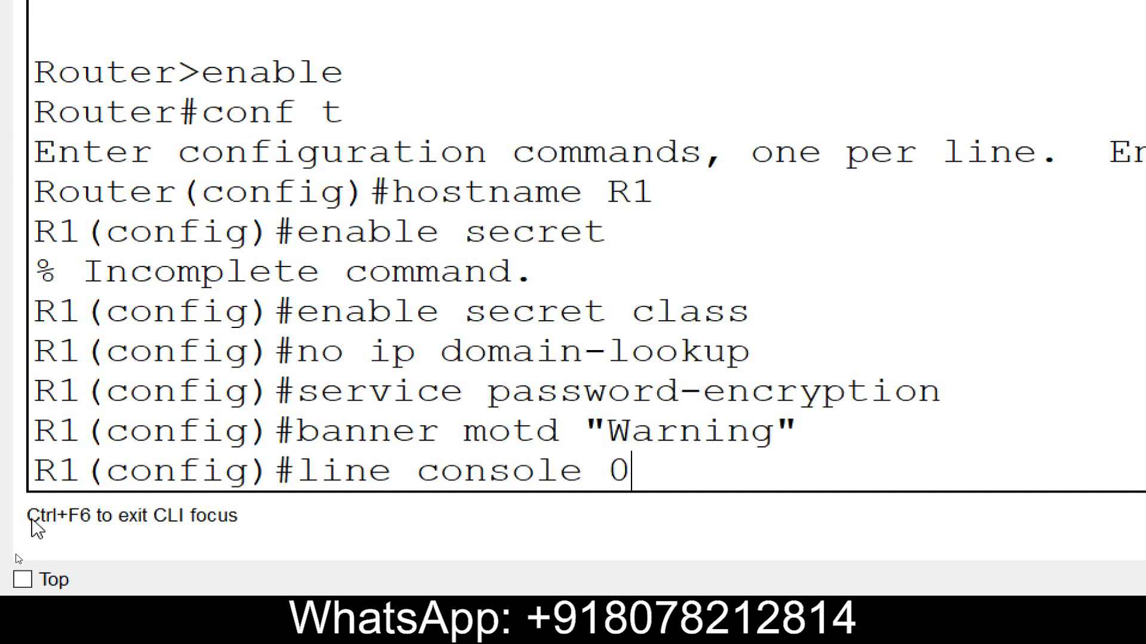
key("Return")
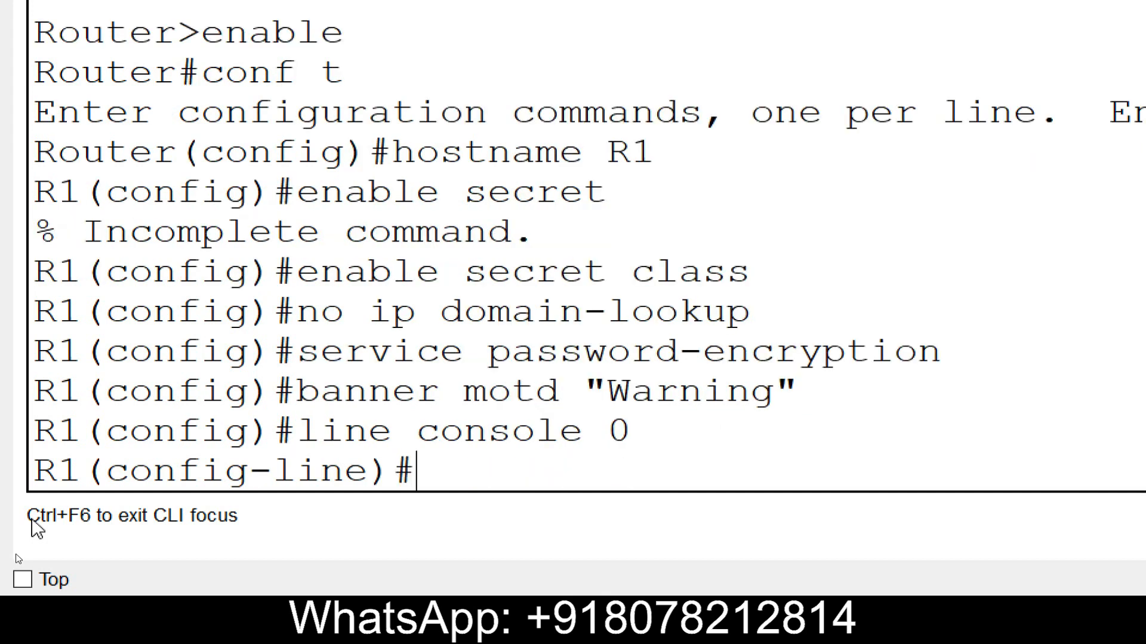
type("password cisco")
key("Return")
type("login")
key("Return")
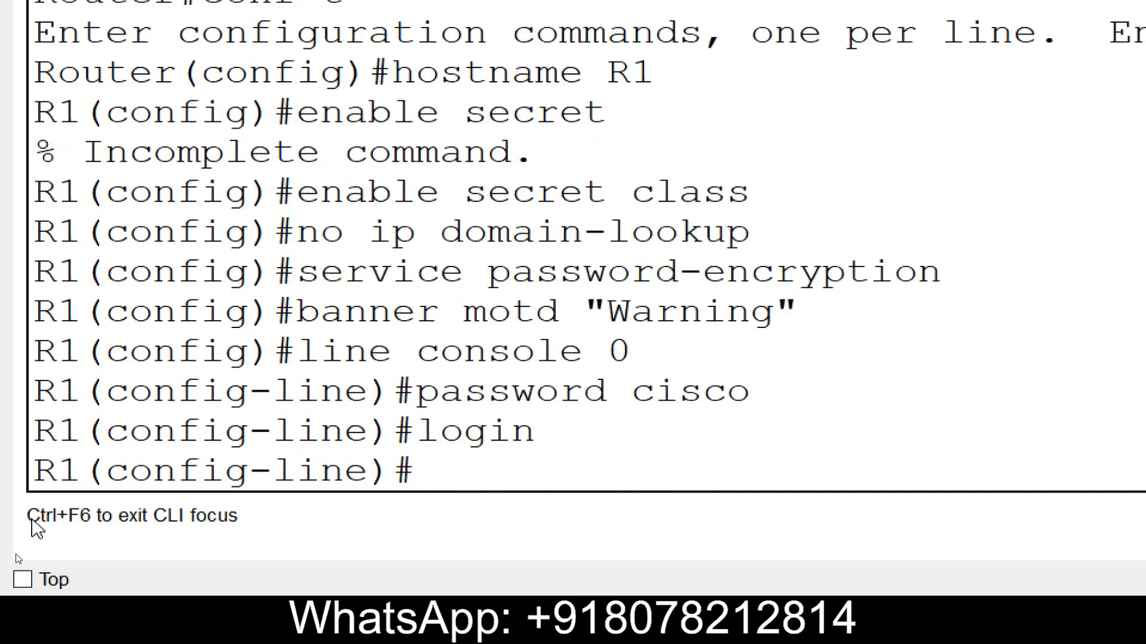
type("line vt")
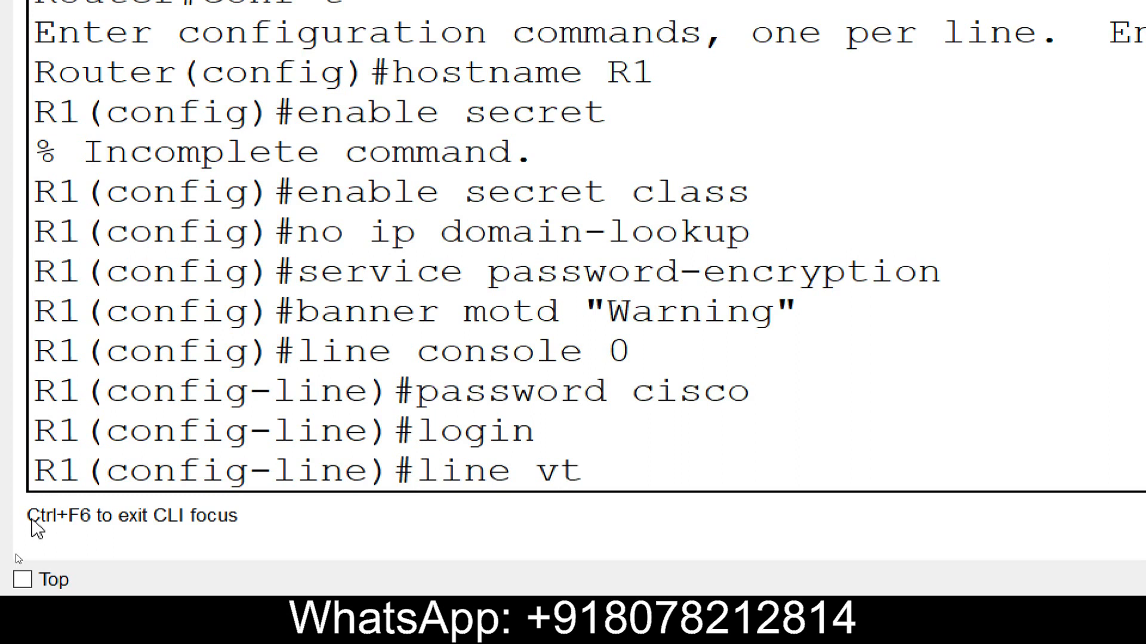
type("y 0 15")
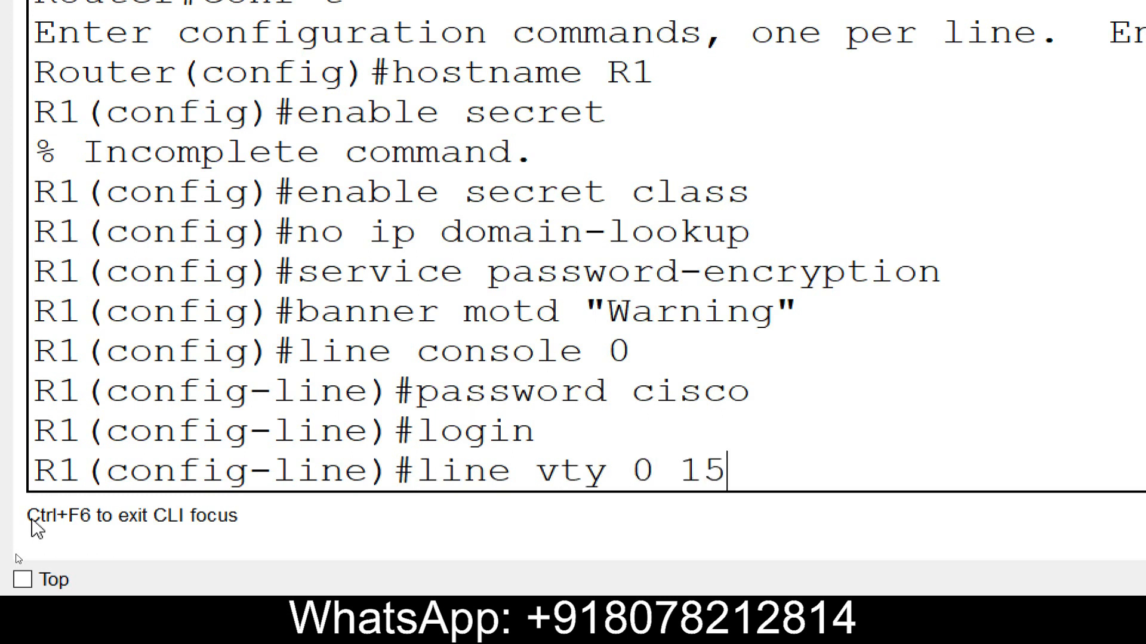
key("Return")
type("pass")
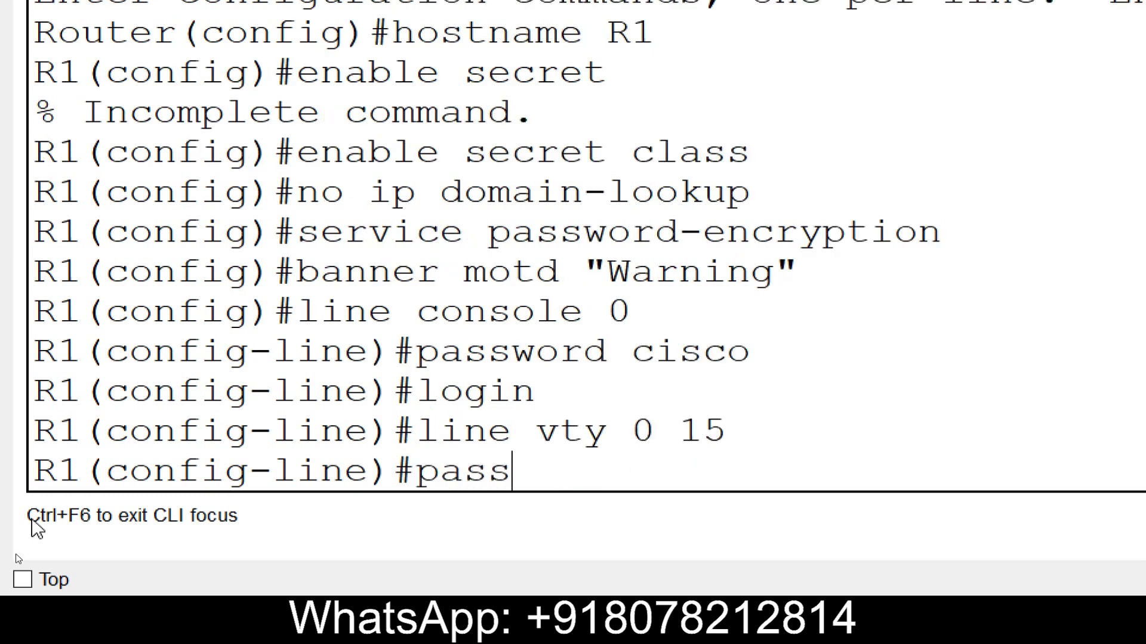
type("word cisco")
key("Return")
type("login")
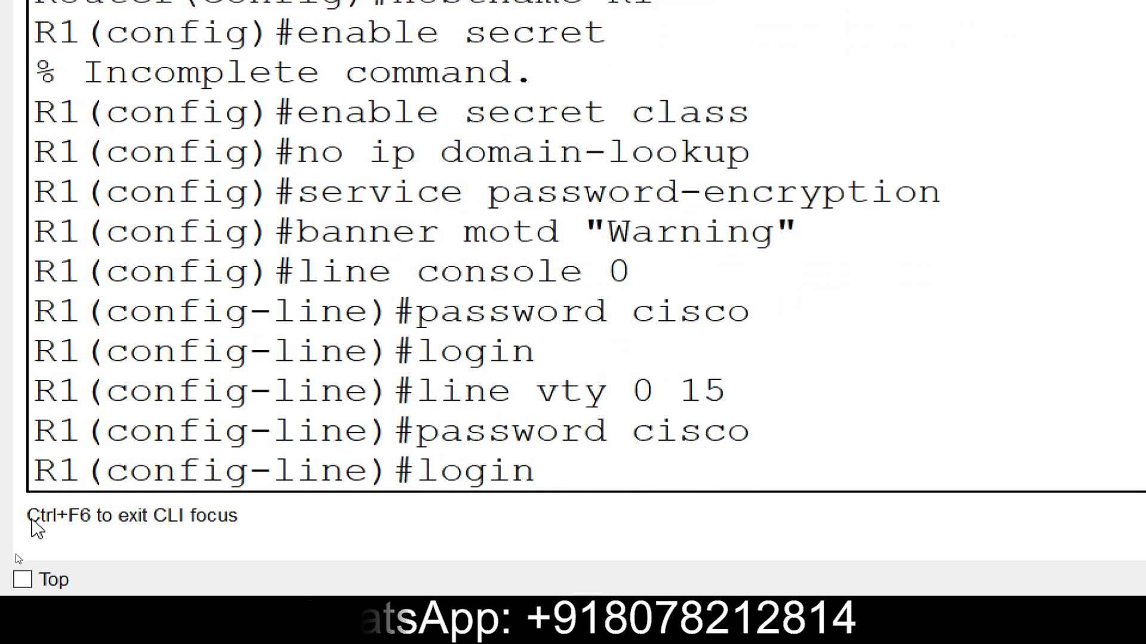
key("Return")
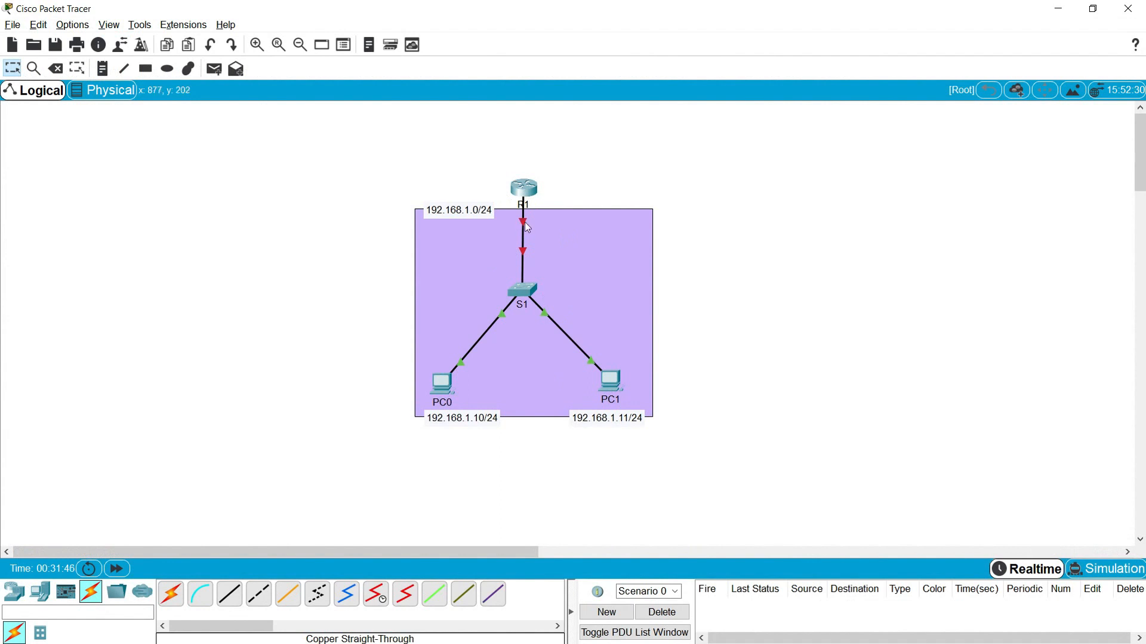
- Confirm the R1–S1 link runs Gig0/0/0 to Gig0/1 and reopen R1's console
mouse_move(524, 228)
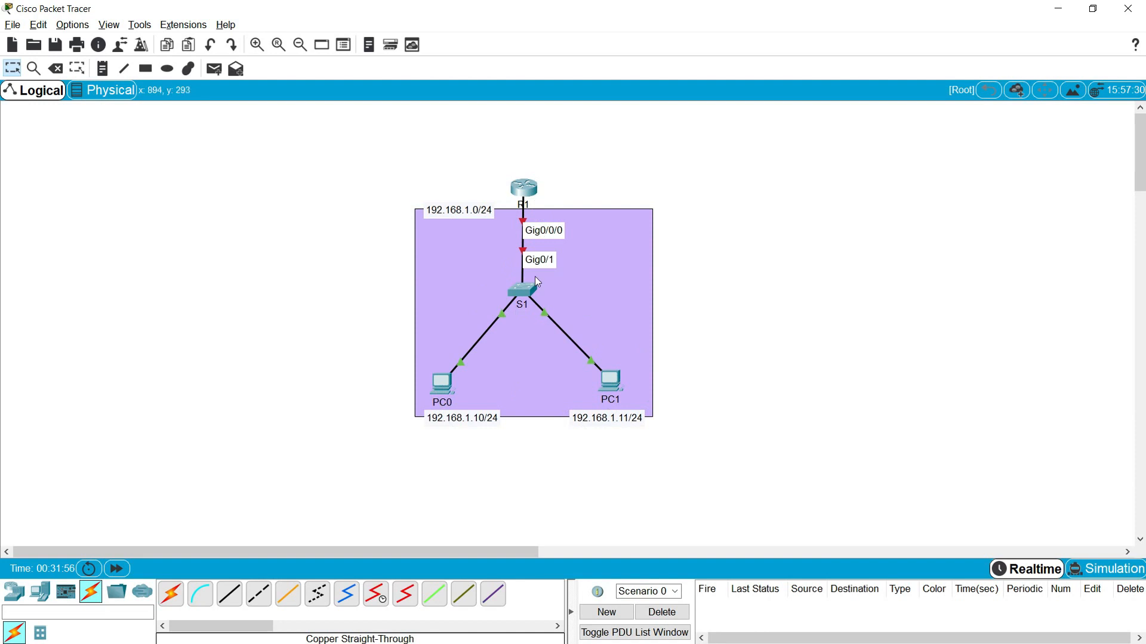
left_click(523, 190)
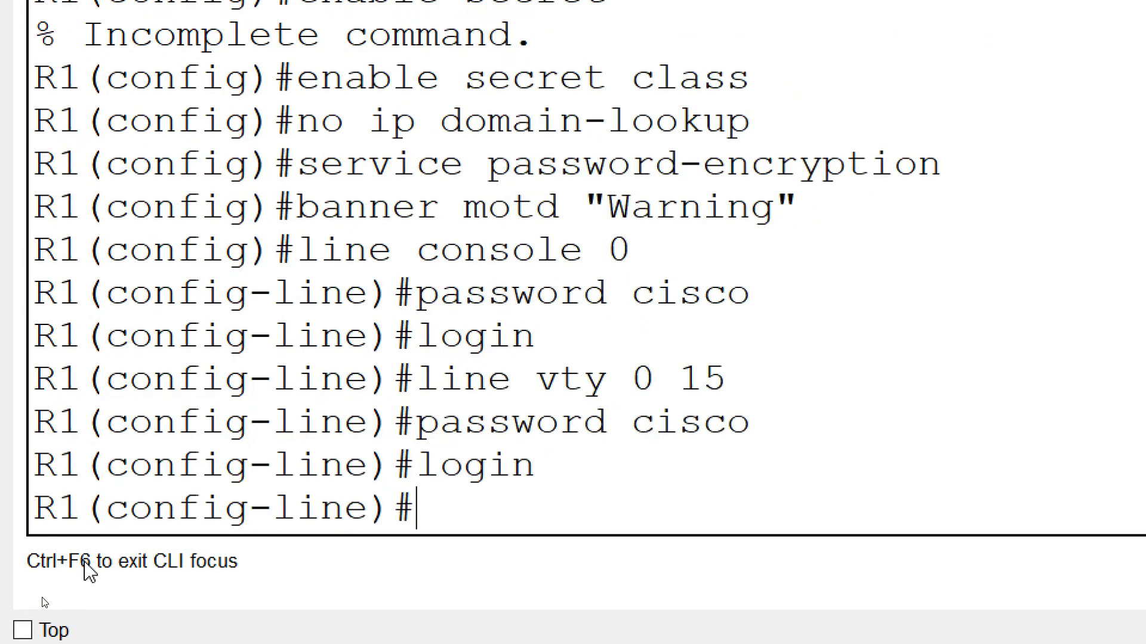
- Address R1's Gig0/0/0 as 192.168.1.1 255.255.255.0, enable it, and describe it 'Connecting to S1-LAN'
type("exit")
key("Return")
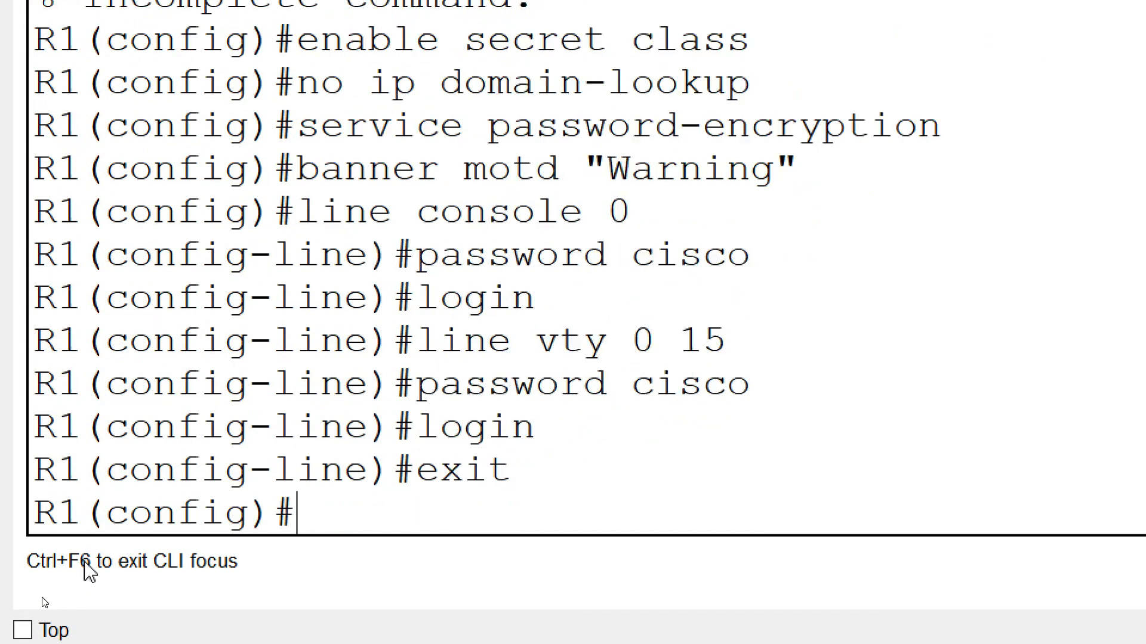
type("interface ")
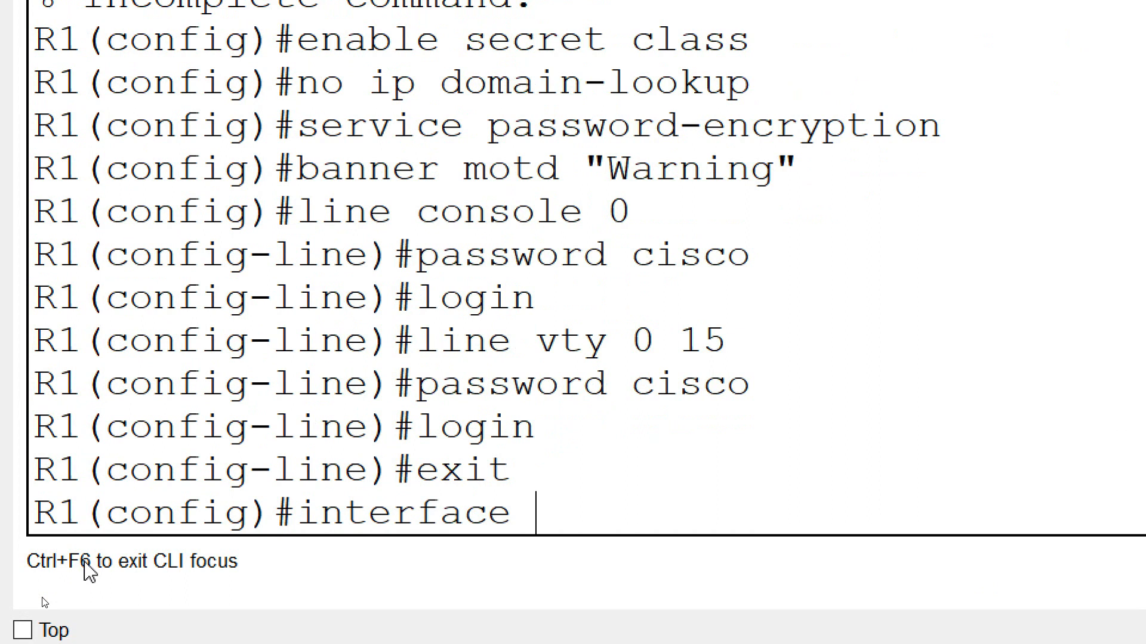
type("g0/0/0")
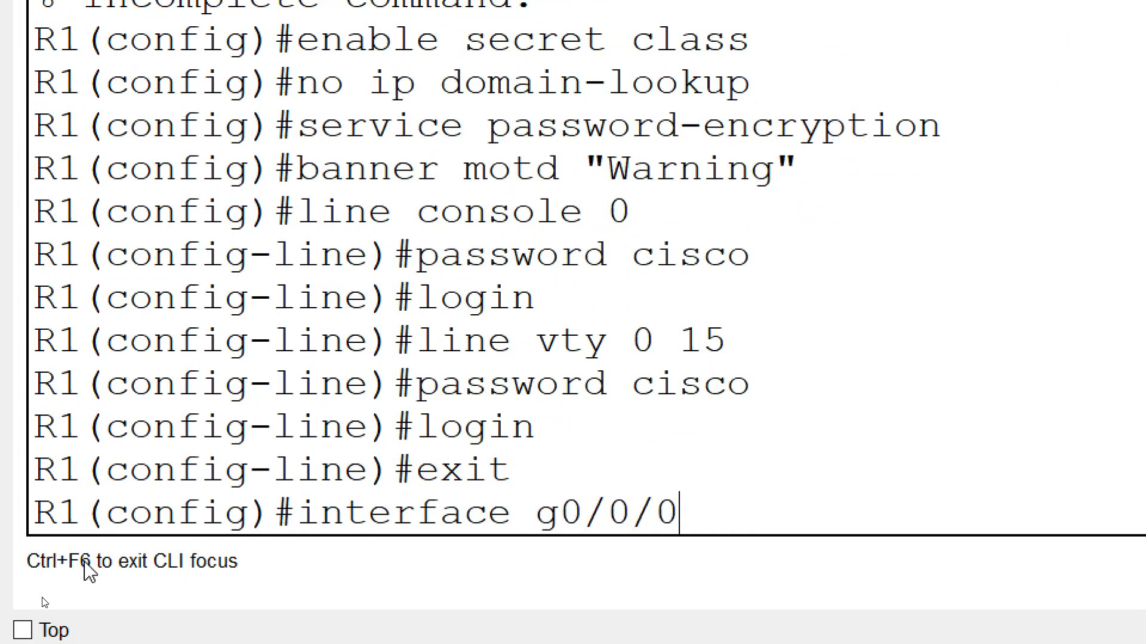
key("Return")
type("ip addre")
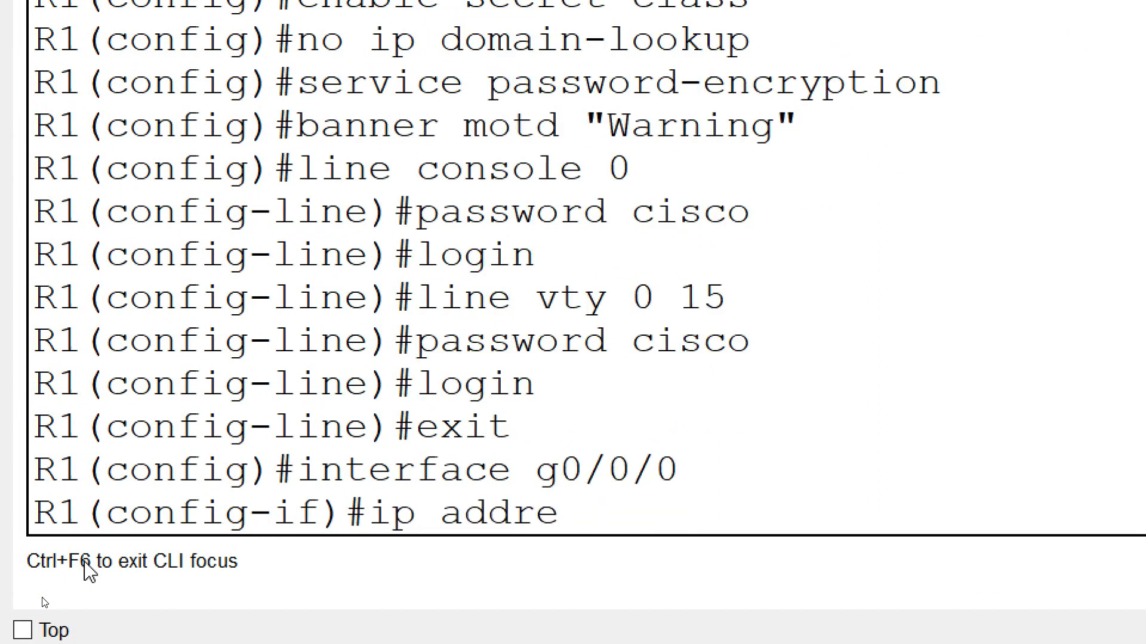
type("ss 192.1")
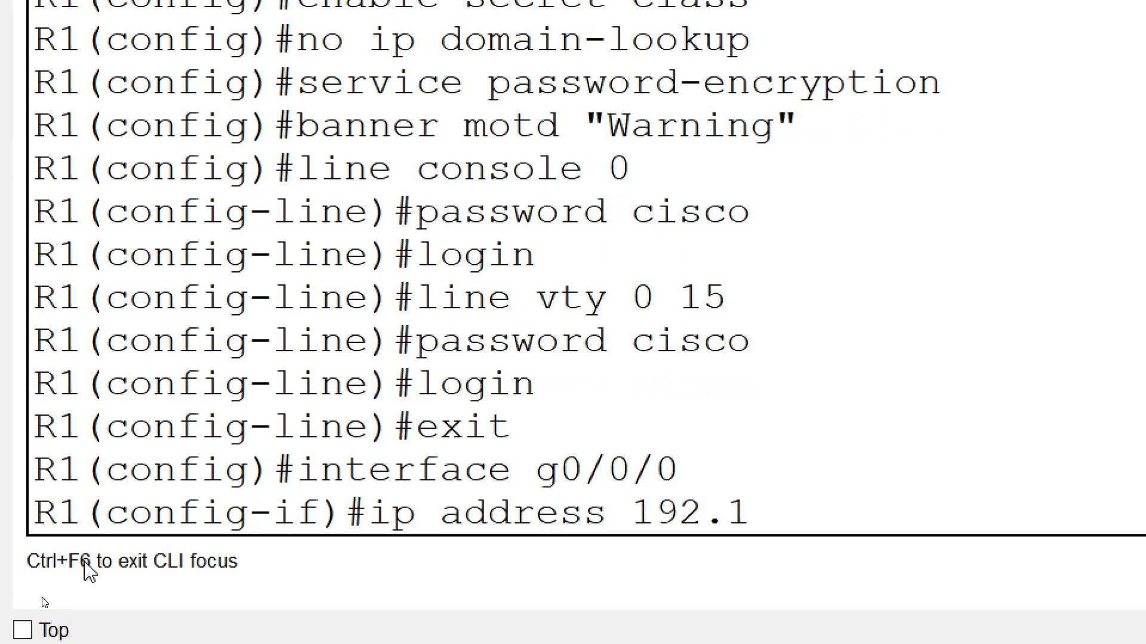
type("68.1.1")
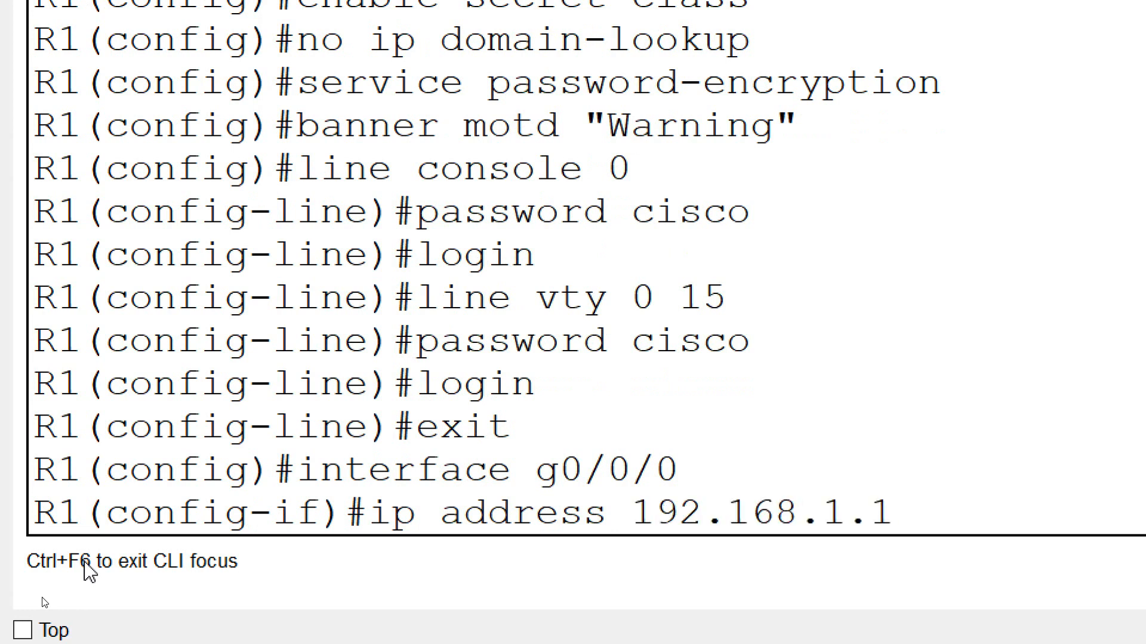
type(" 255.255.25")
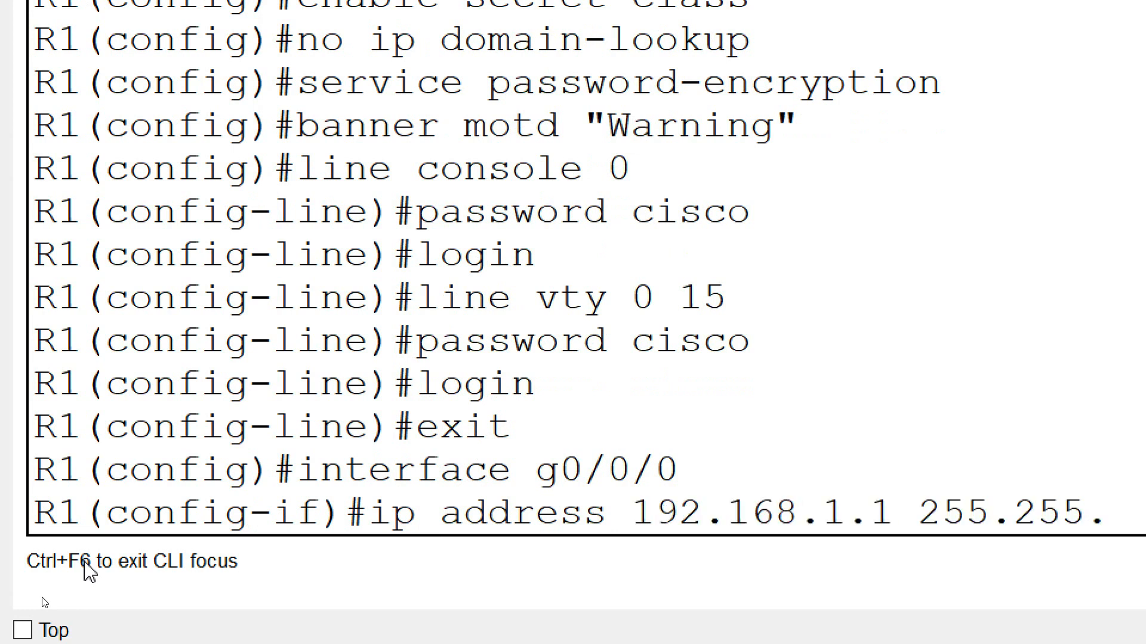
type("5.0")
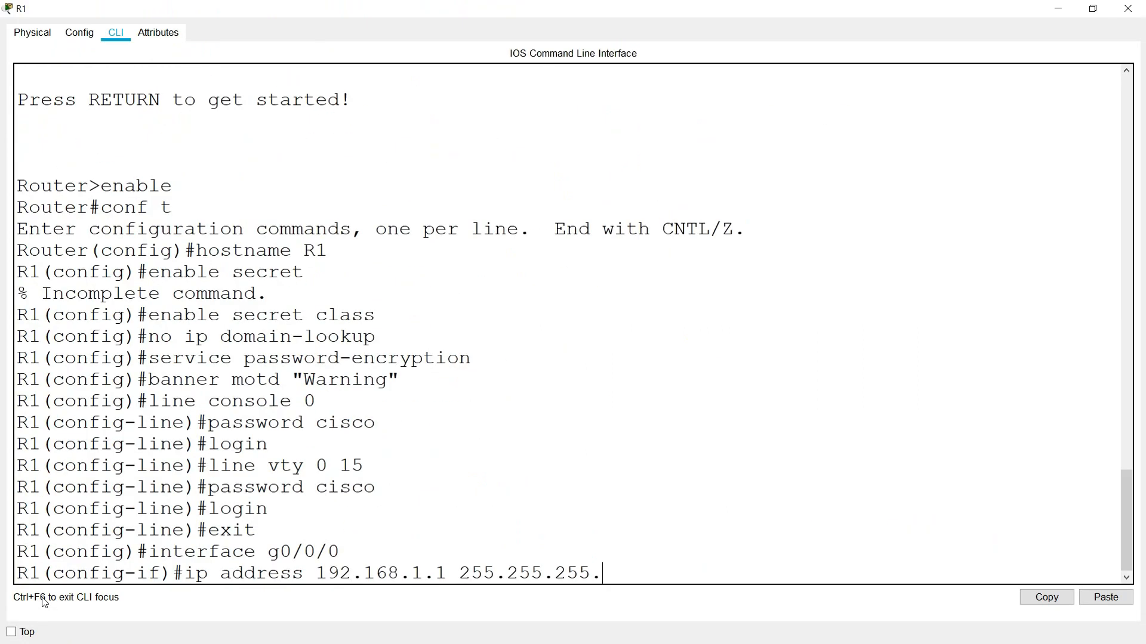
key("Return")
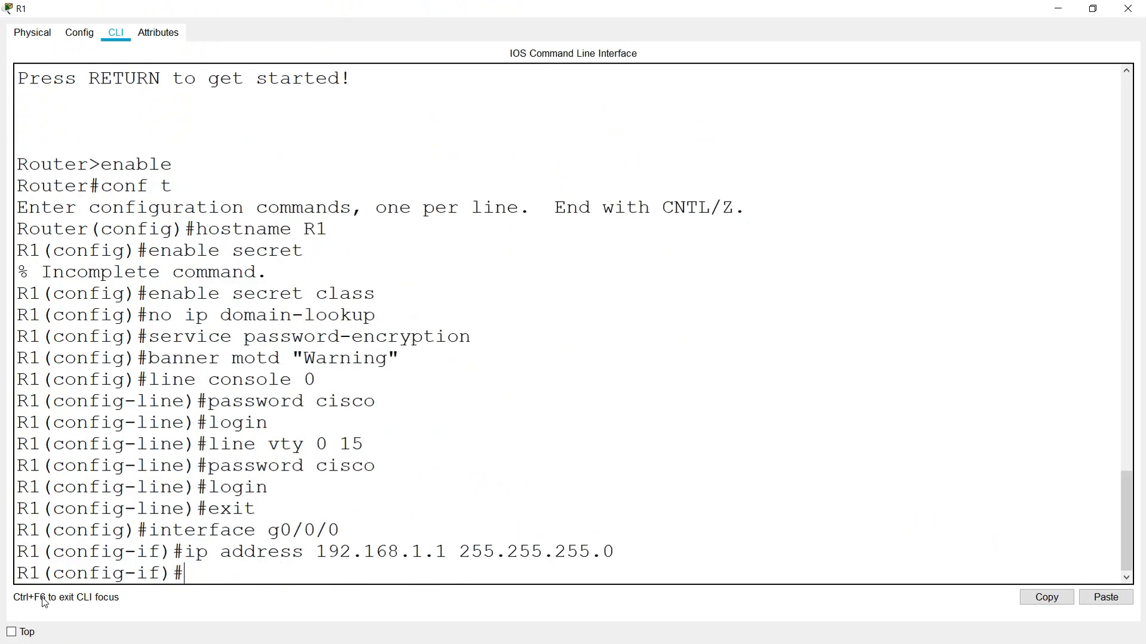
type("no shutdown")
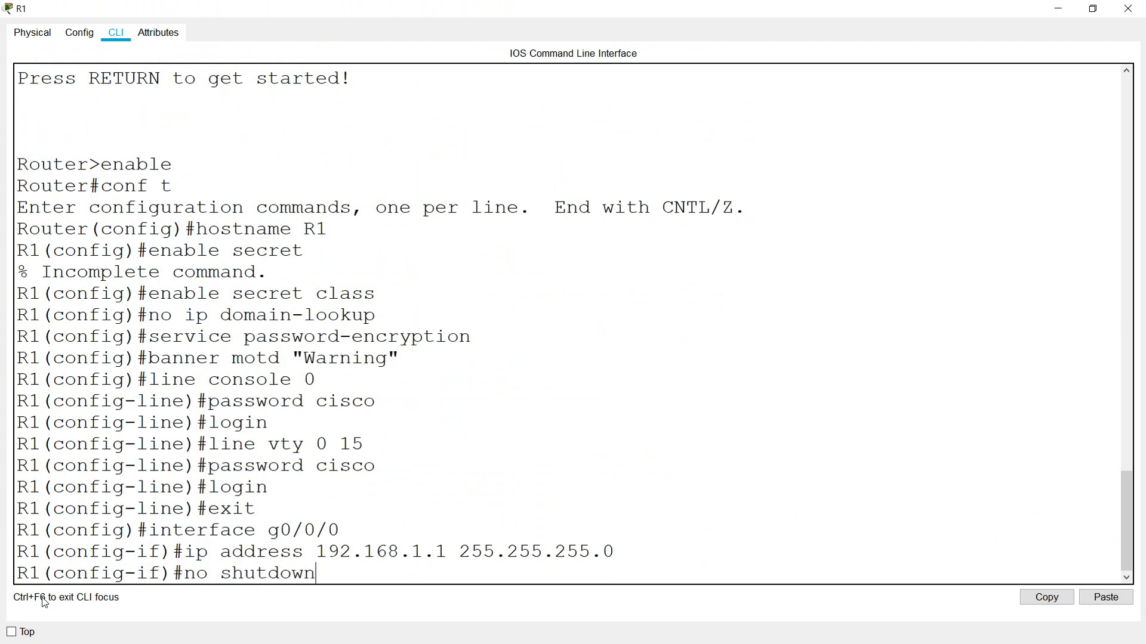
key("Return")
type("description Connecting to S1")
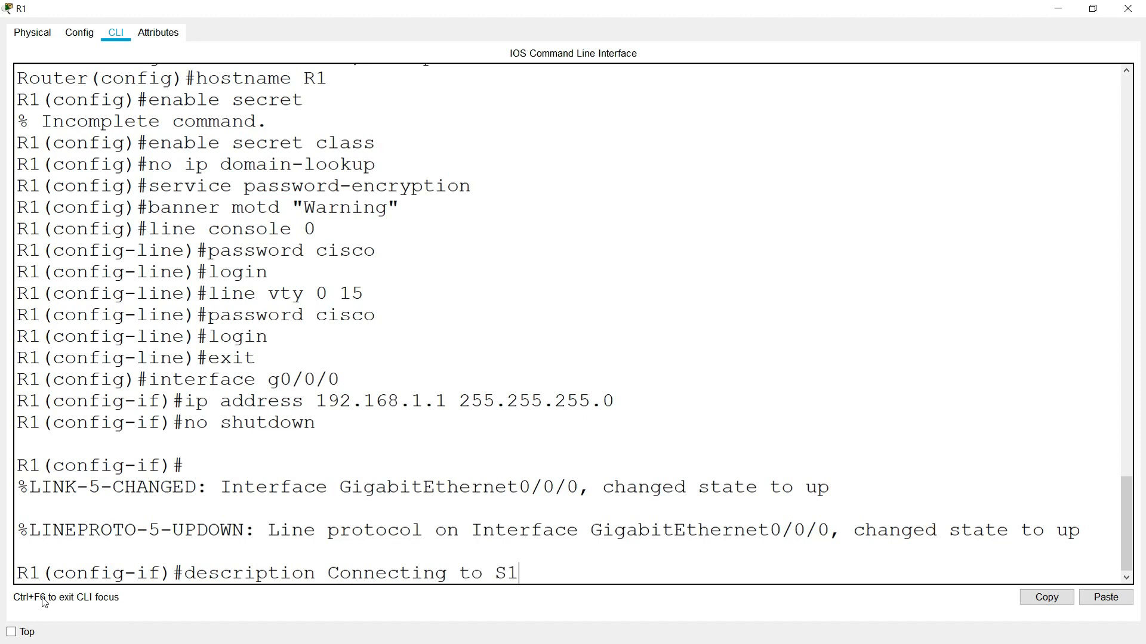
type("-LAN")
key("Return")
- Save R1's running configuration to startup-config and close R1's window
type("end")
key("Return")
type("copy run start")
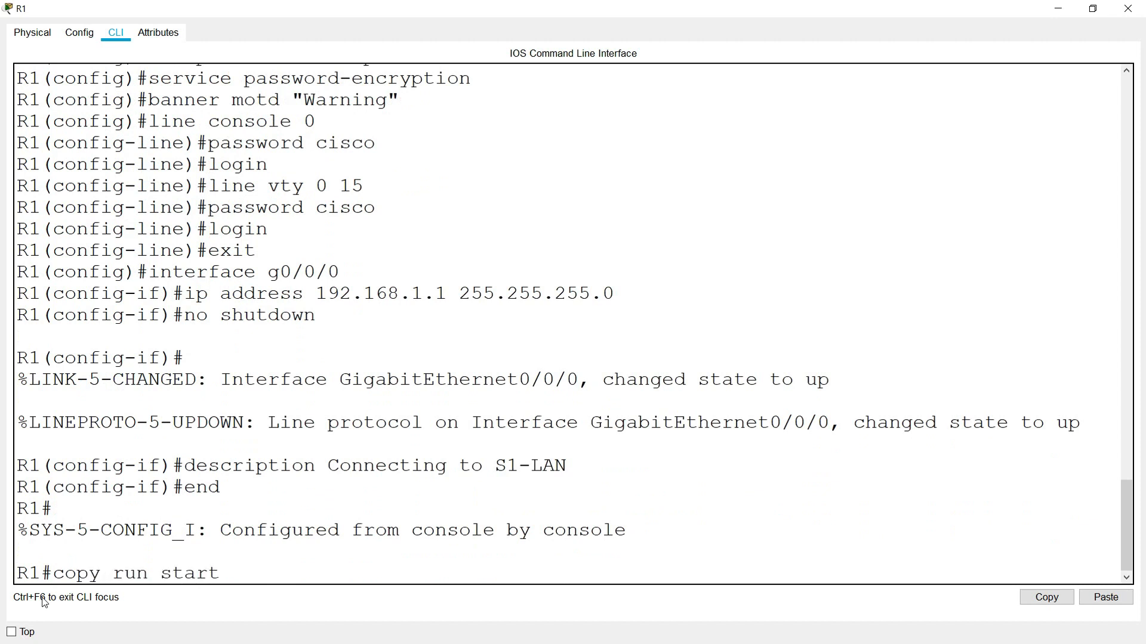
key("Return")
key("Return")
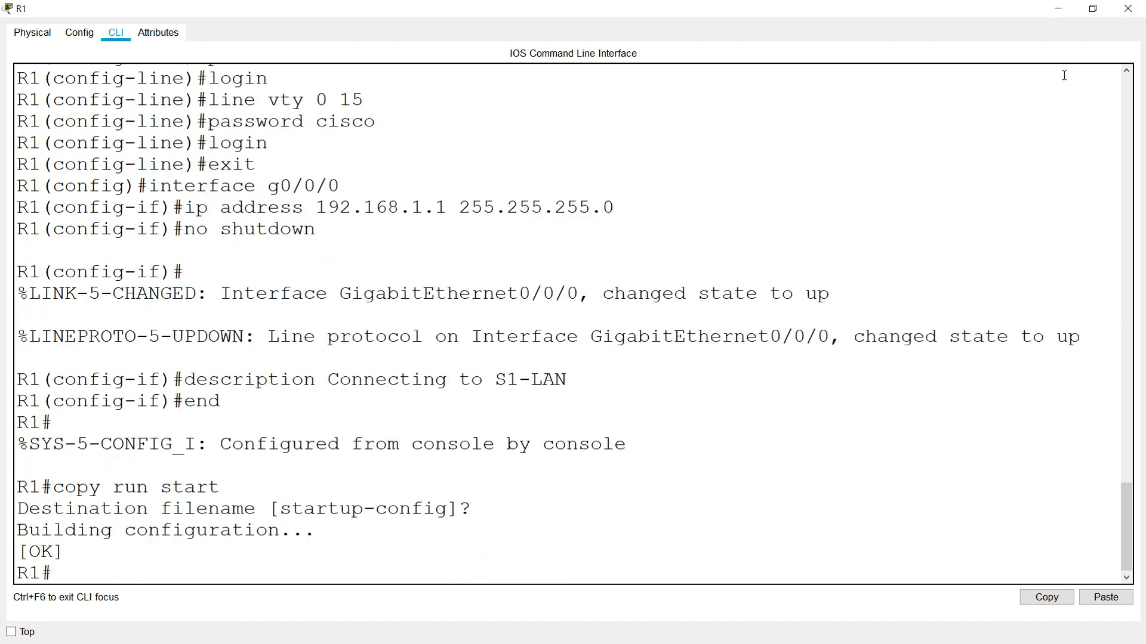
left_click(1128, 9)
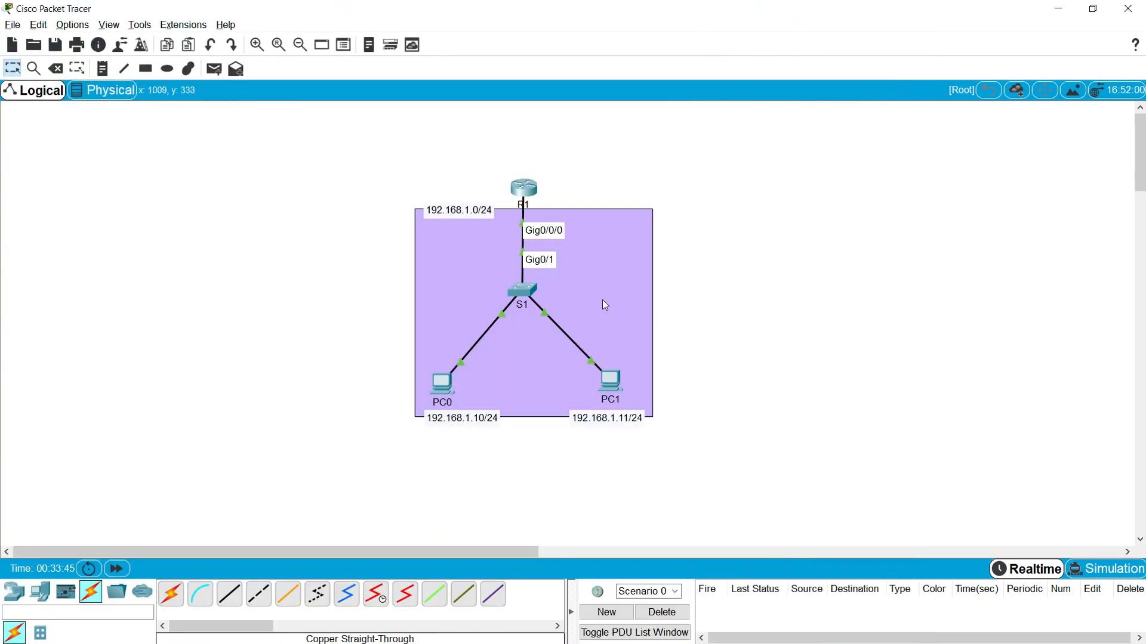
- Open S1's console and run show ip interface brief, checking Vlan1 at 192.168.1.254
left_click(522, 291)
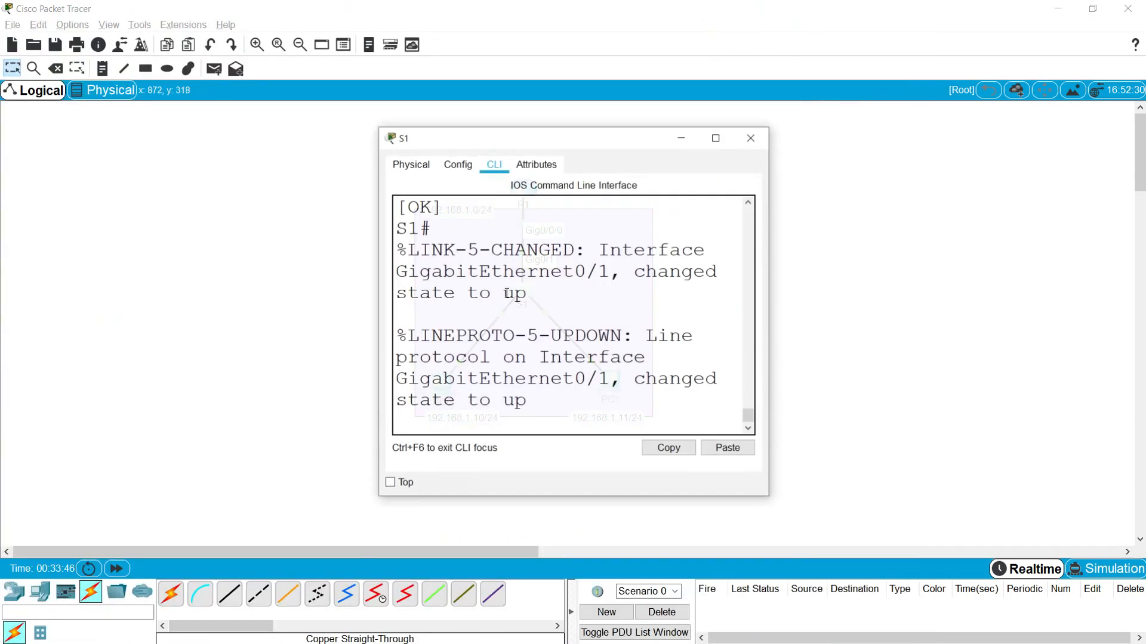
left_click(714, 135)
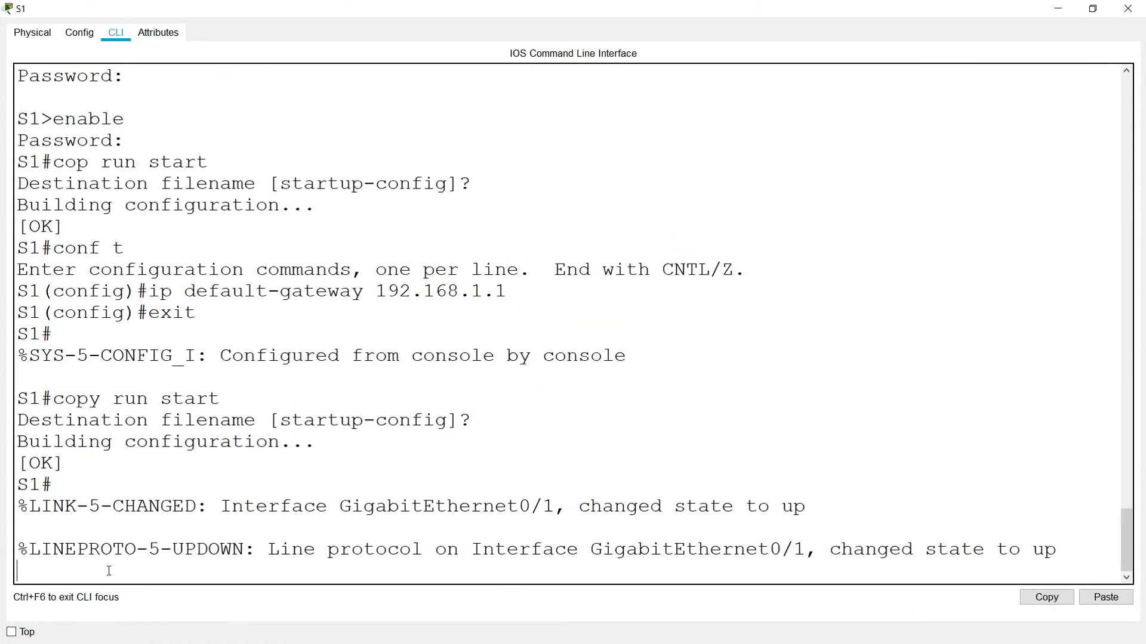
key("Return")
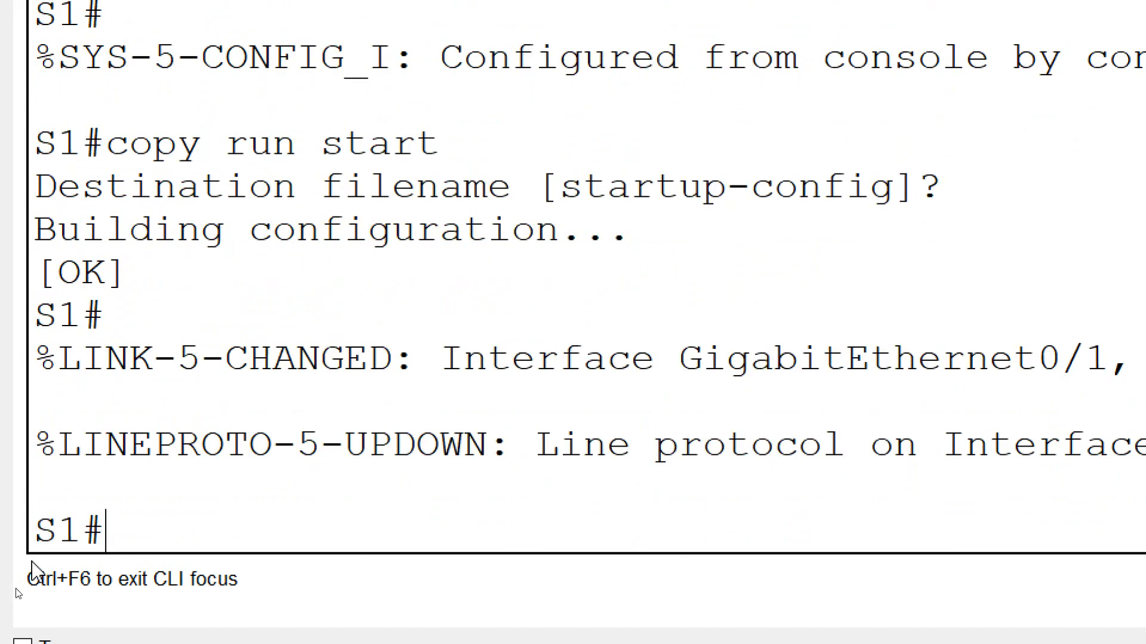
type("show ")
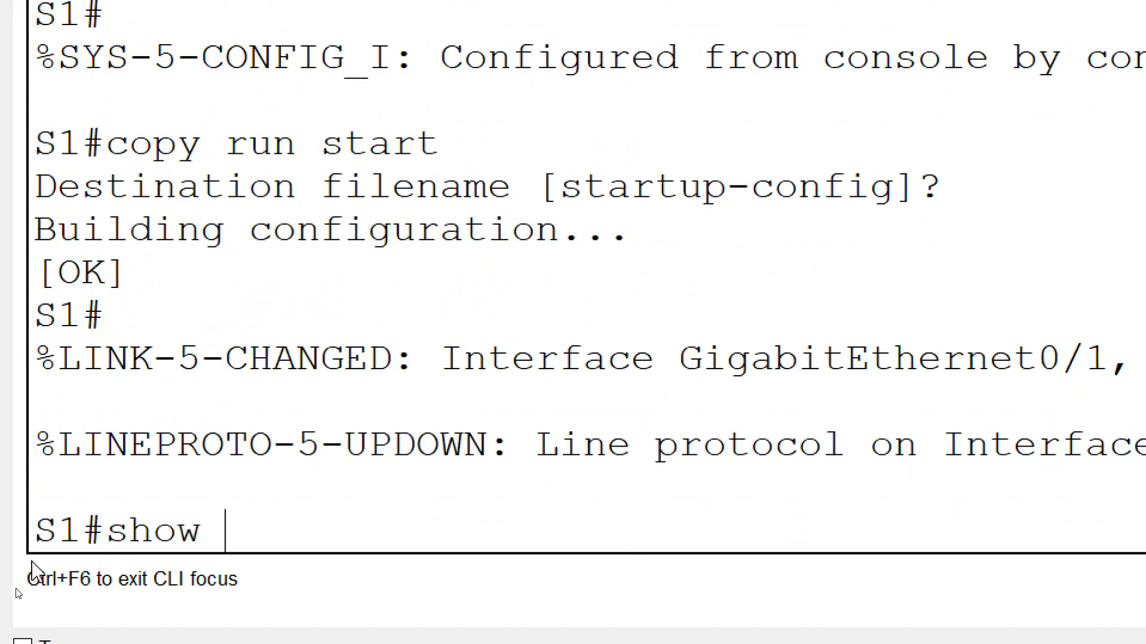
type("ip interface bri")
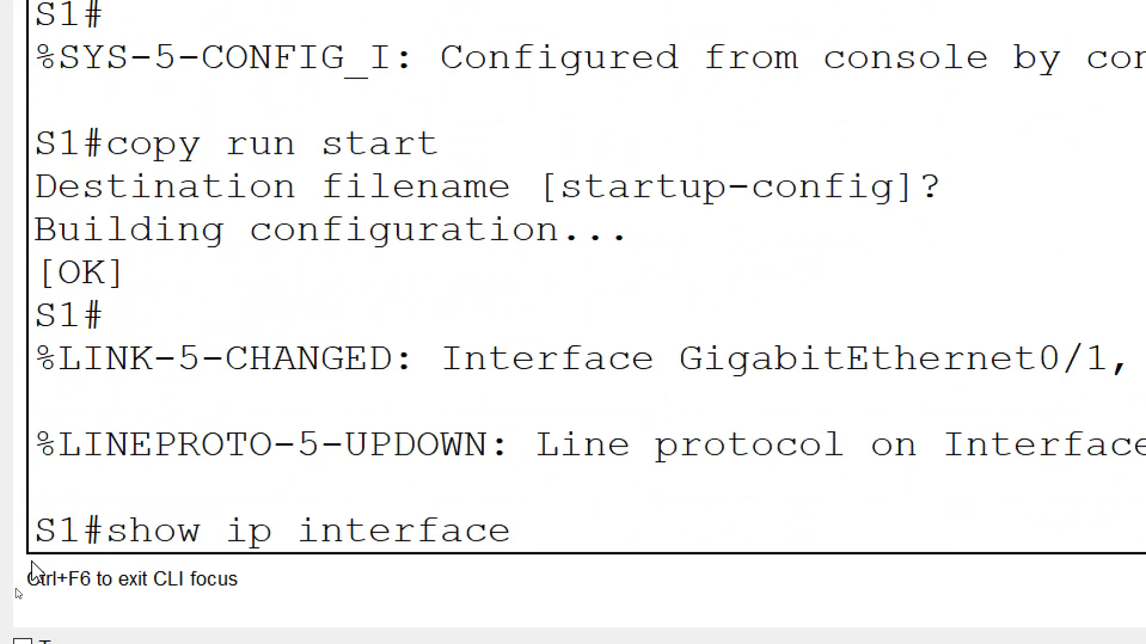
type("ef")
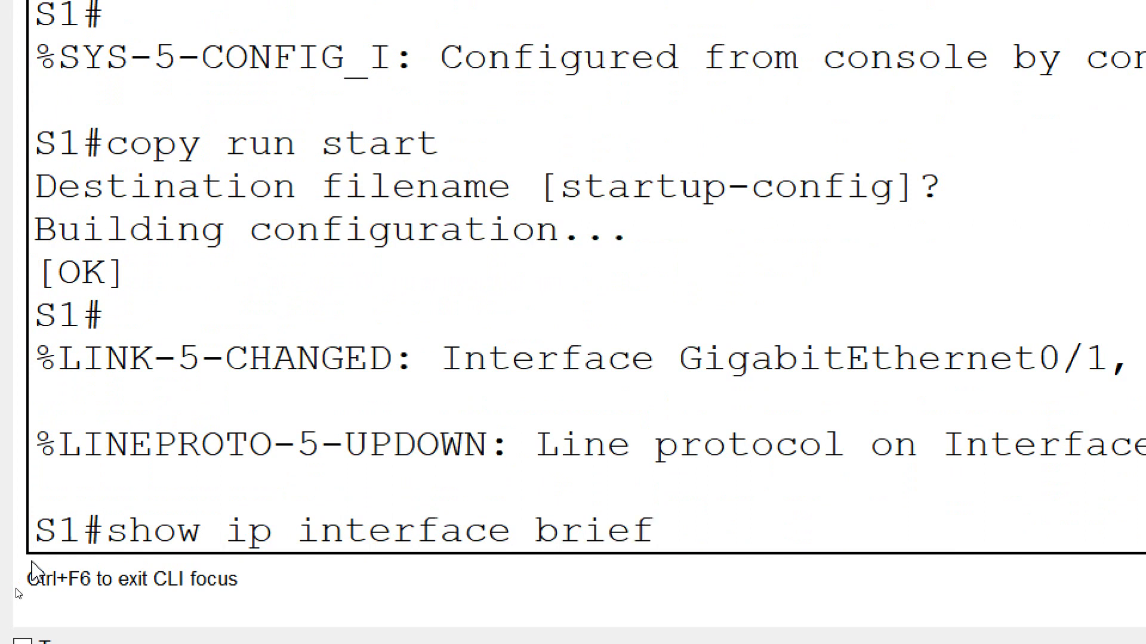
key("Return")
key("space")
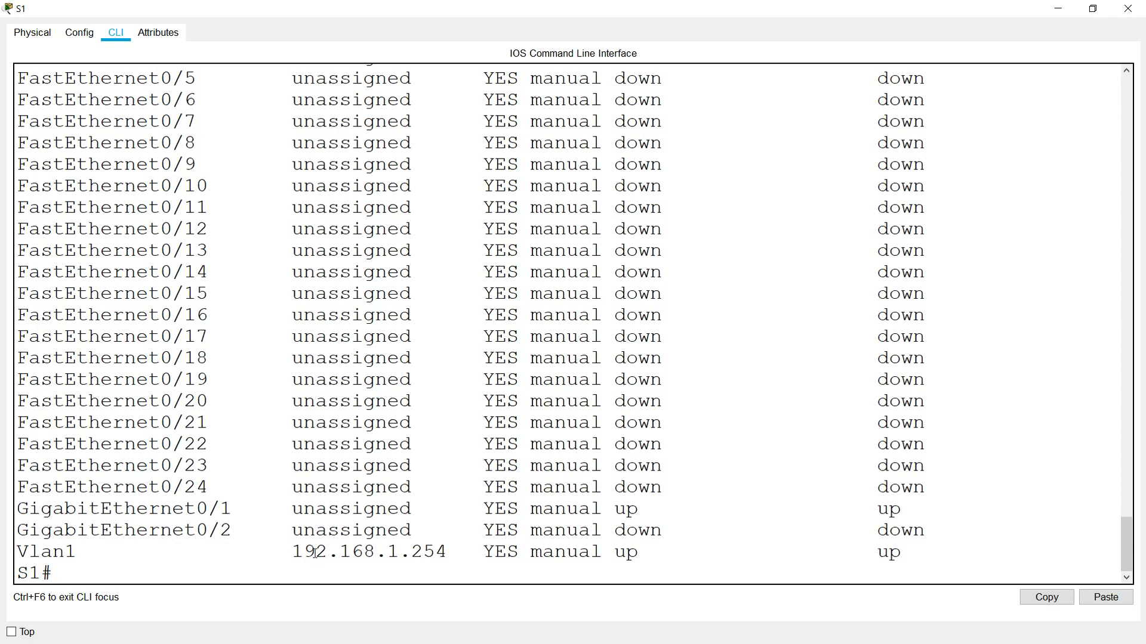
double_click(58, 553)
left_click_drag(292, 552, 447, 552)
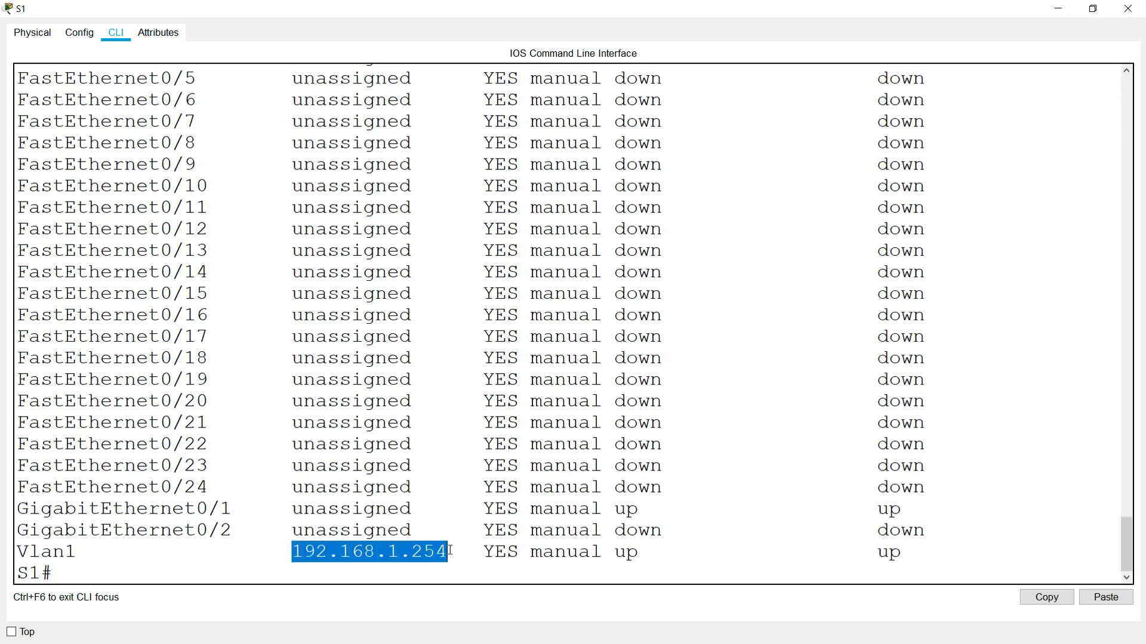
left_click(113, 579)
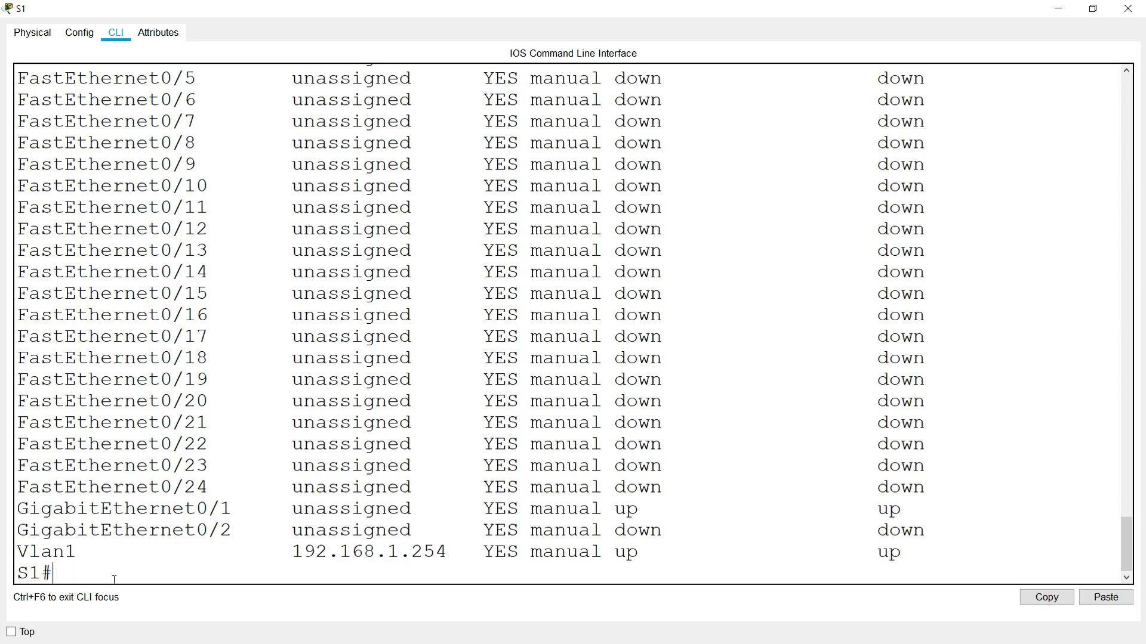
type("show interface vlan 1")
- Display S1's Vlan1 interface details and confirm its /24 prefix
key("Return")
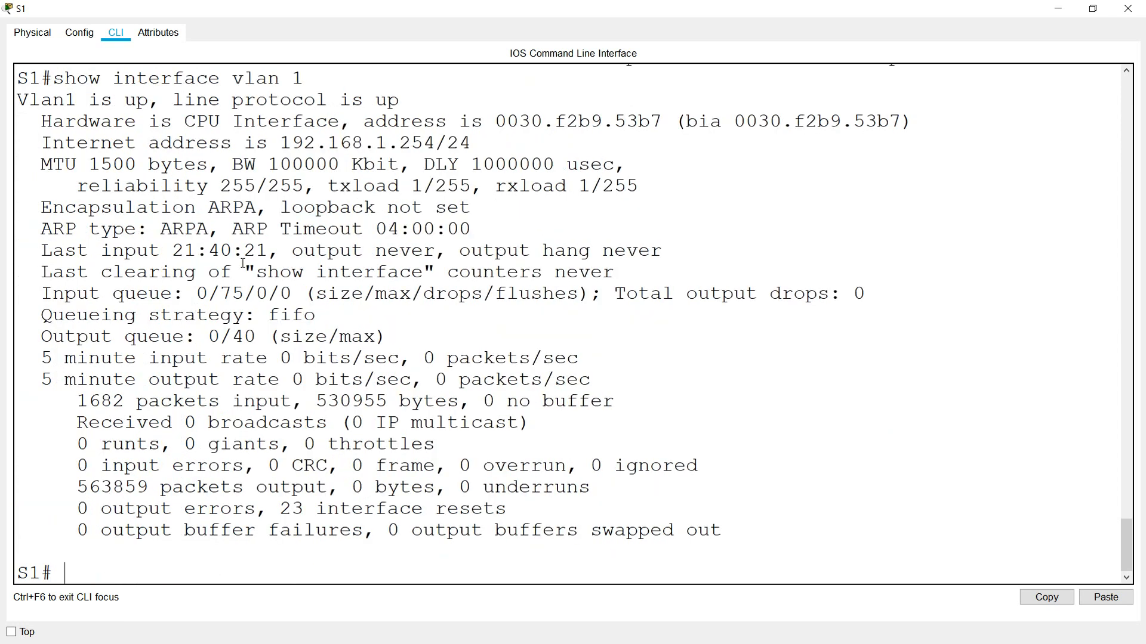
left_click_drag(281, 143, 439, 144)
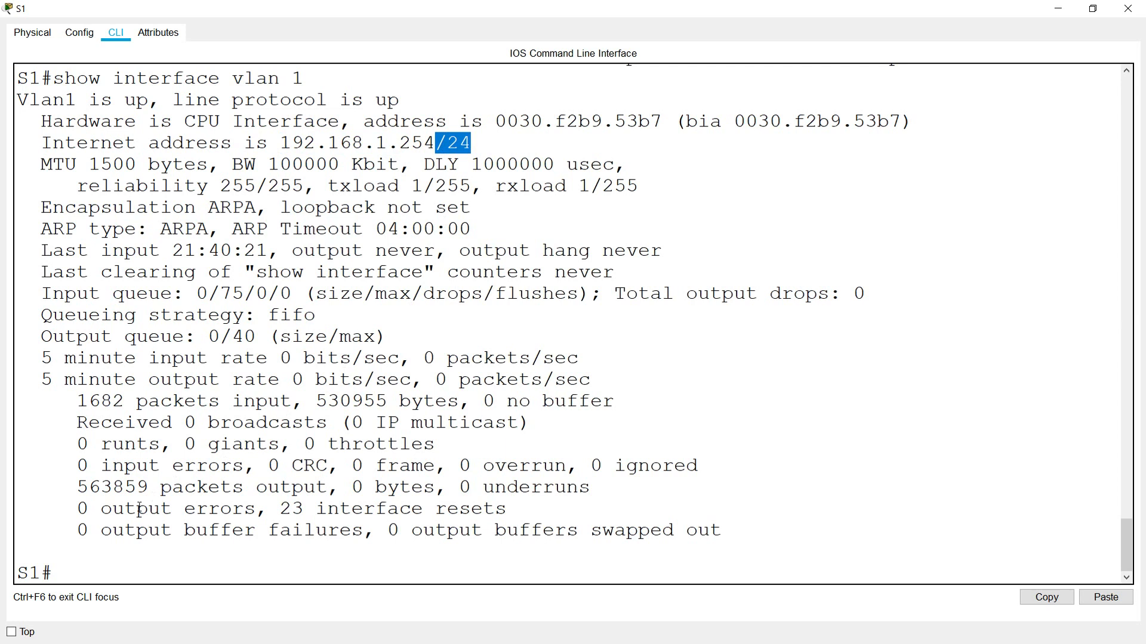
left_click(163, 565)
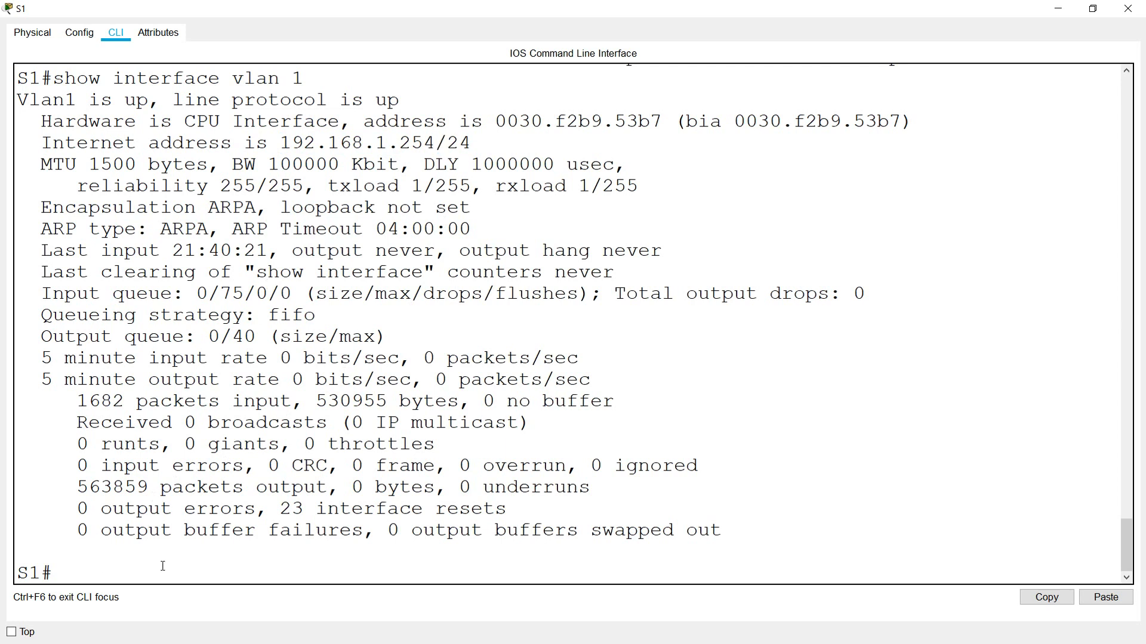
- List S1's running configuration, checking the hostname S1 and enable secret entries
type("show run")
key("Return")
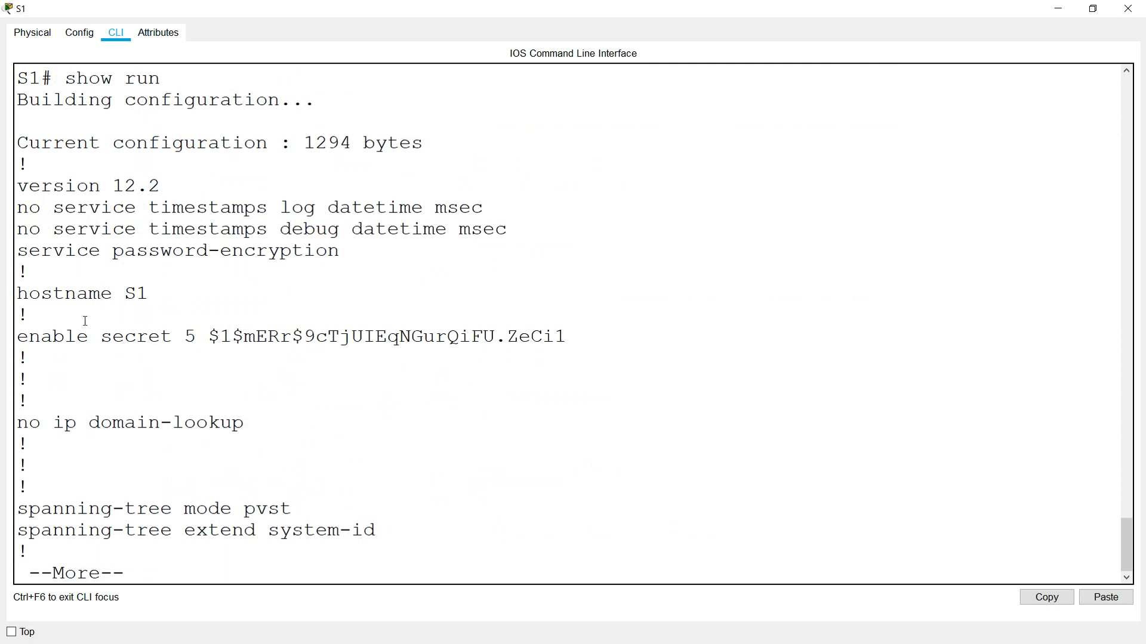
left_click_drag(30, 295, 150, 296)
left_click_drag(29, 337, 148, 337)
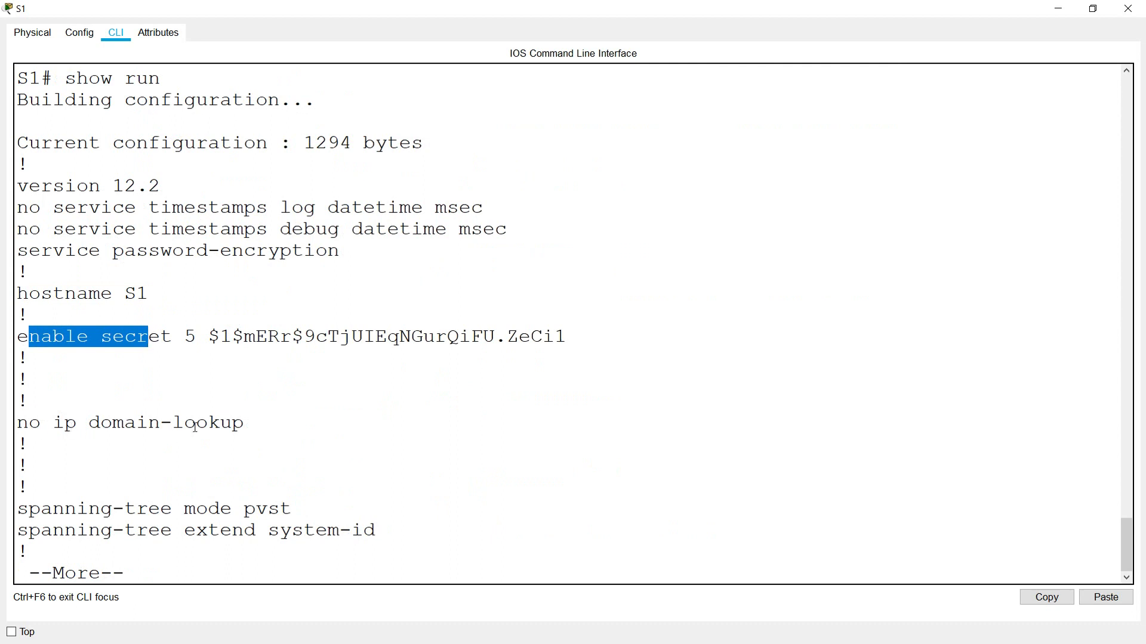
key("space")
scroll(211, 422, "up", 3)
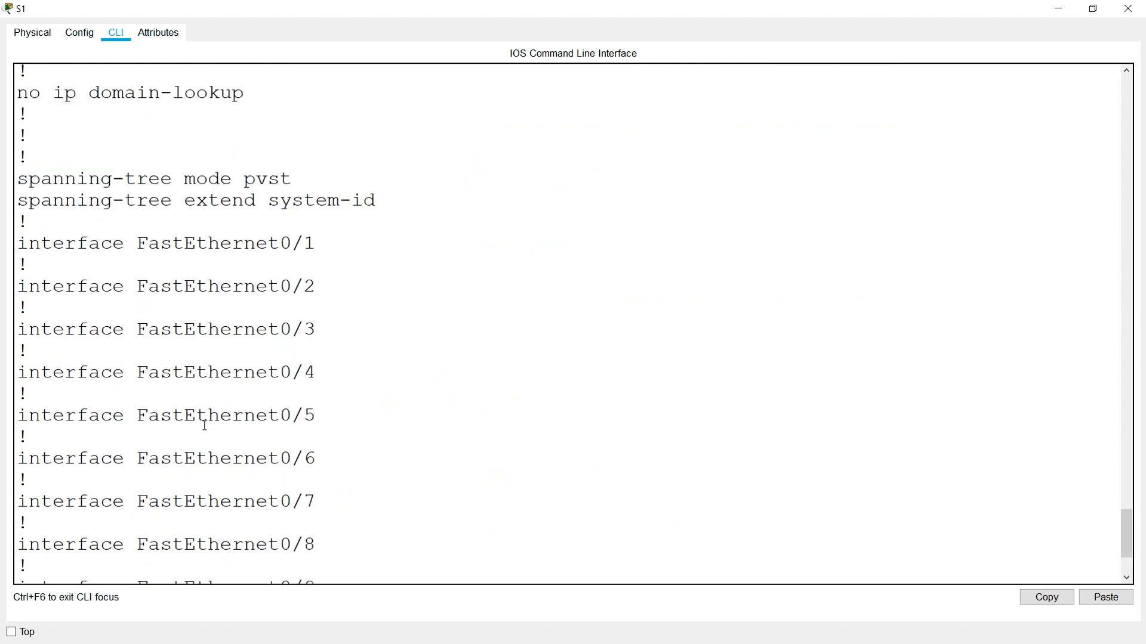
scroll(208, 425, "down", 3)
- Confirm the Vlan1 address, 192.168.1.1 gateway, banner and console/vty lines, then close S1
key("space")
key("space")
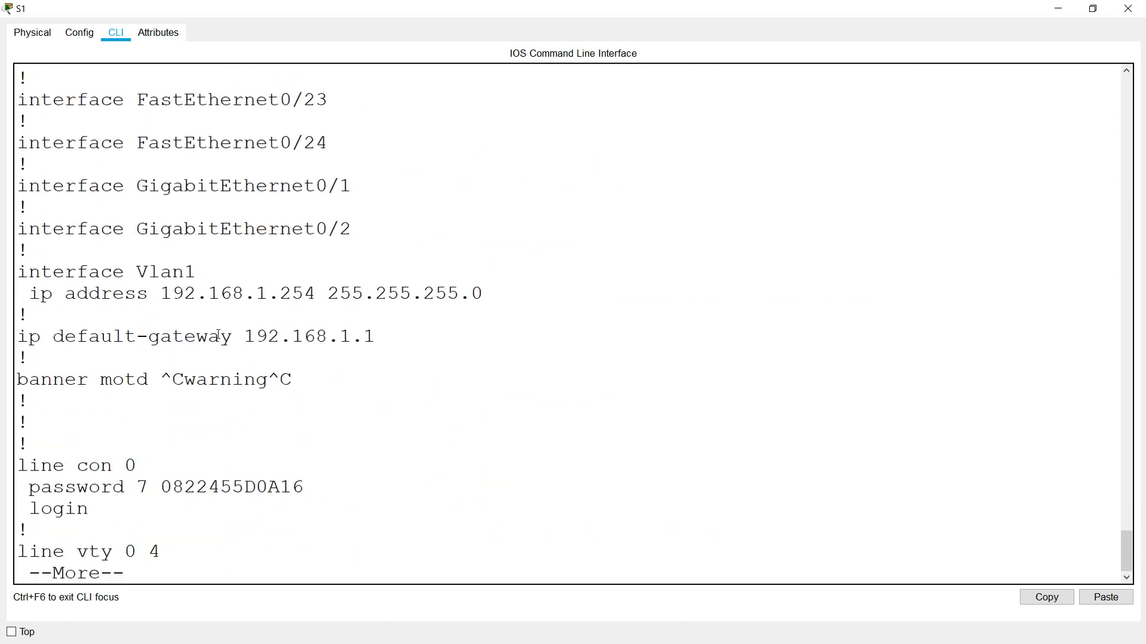
left_click_drag(140, 283, 487, 296)
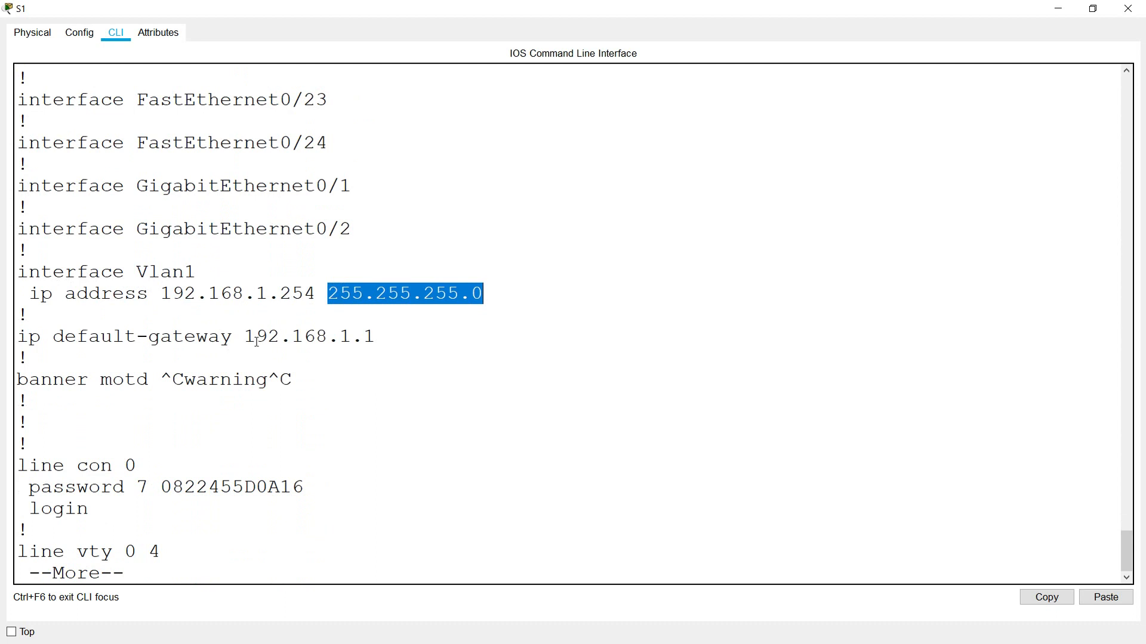
left_click_drag(245, 338, 377, 337)
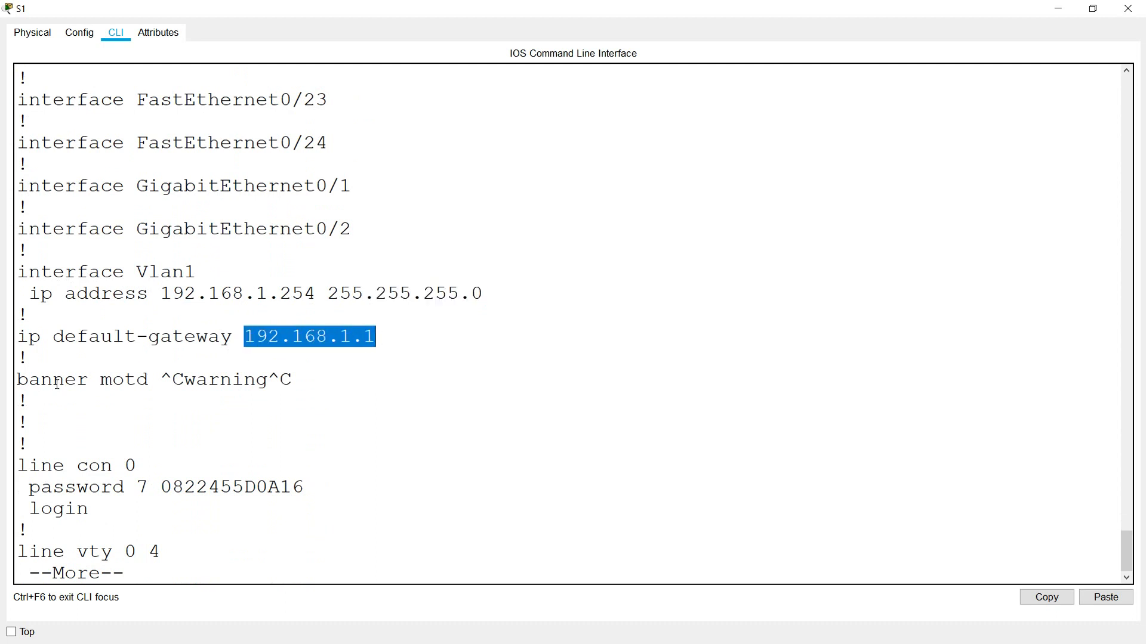
left_click_drag(172, 380, 292, 380)
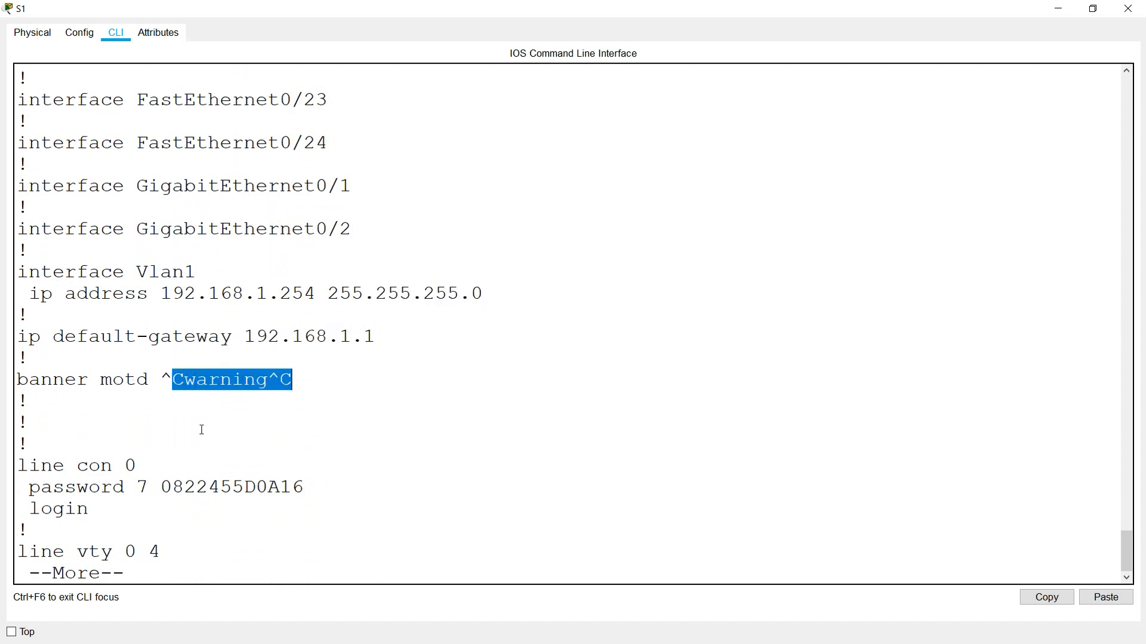
key("space")
scroll(133, 360, "up", 1)
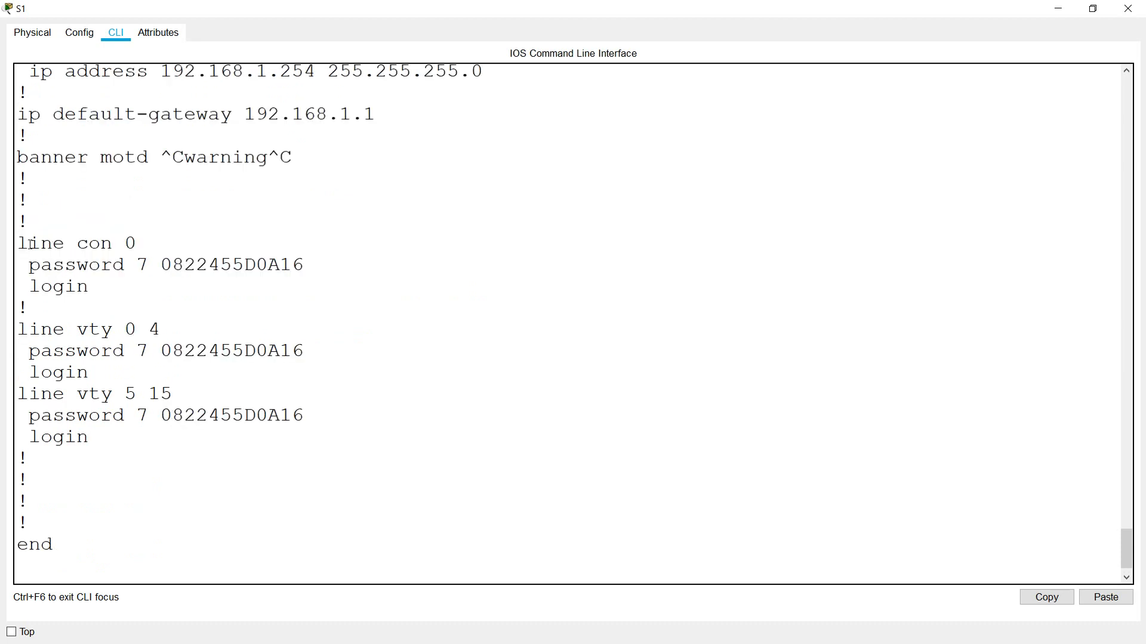
left_click_drag(31, 245, 138, 245)
left_click_drag(53, 330, 138, 331)
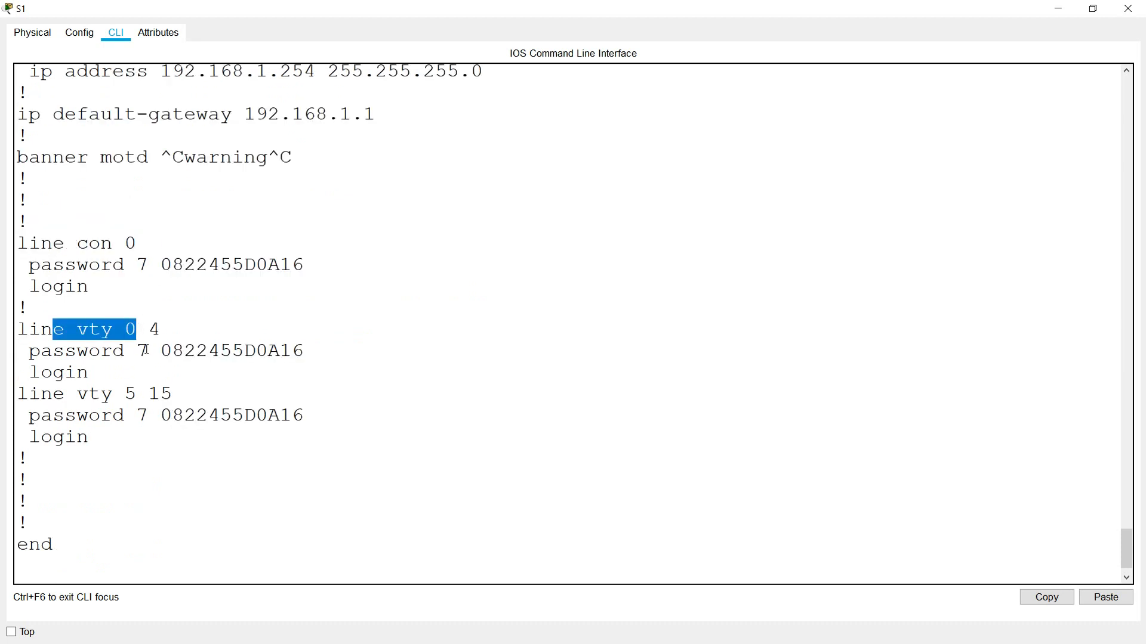
left_click(110, 512)
left_click(1127, 9)
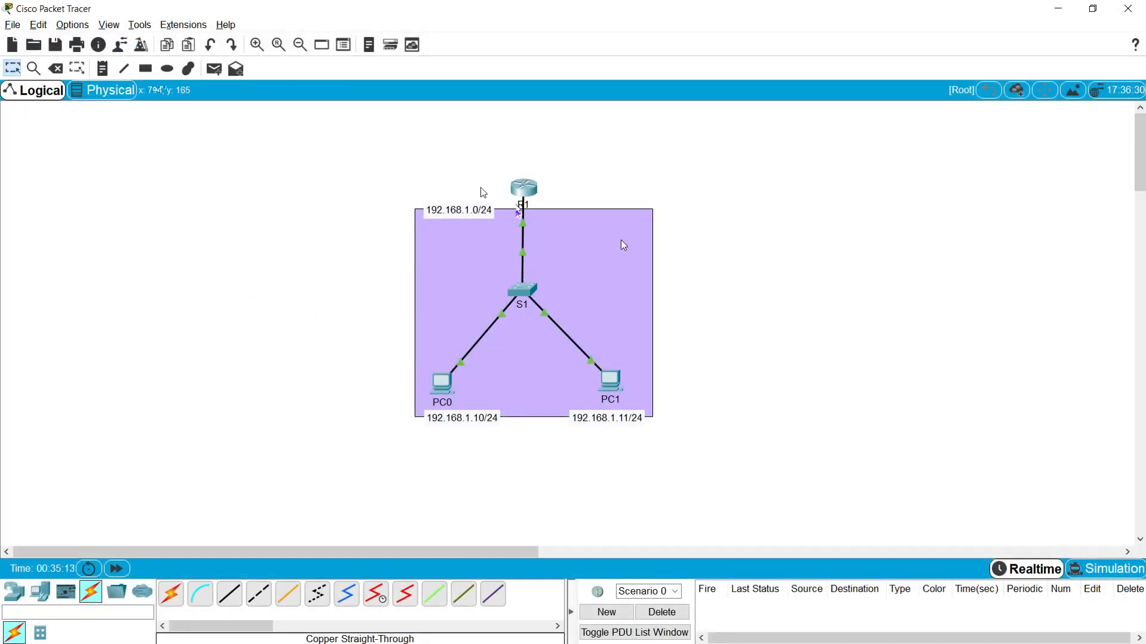
- Open R1's console and list its interface summary, checking the GigabitEthernet0/0/0 entry
left_click(521, 189)
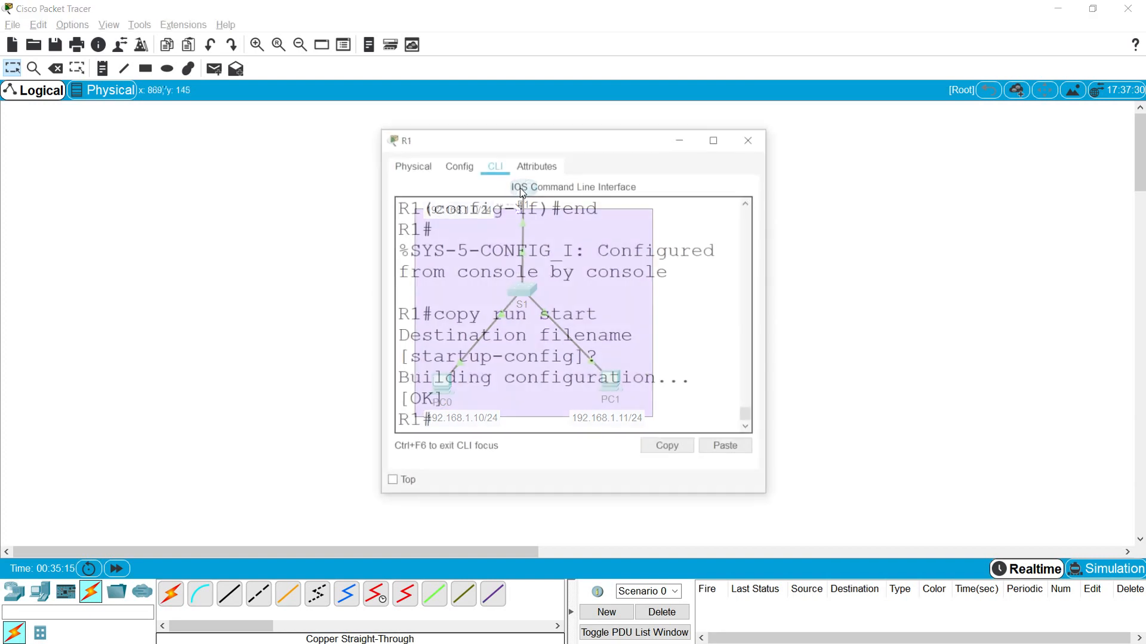
left_click(713, 140)
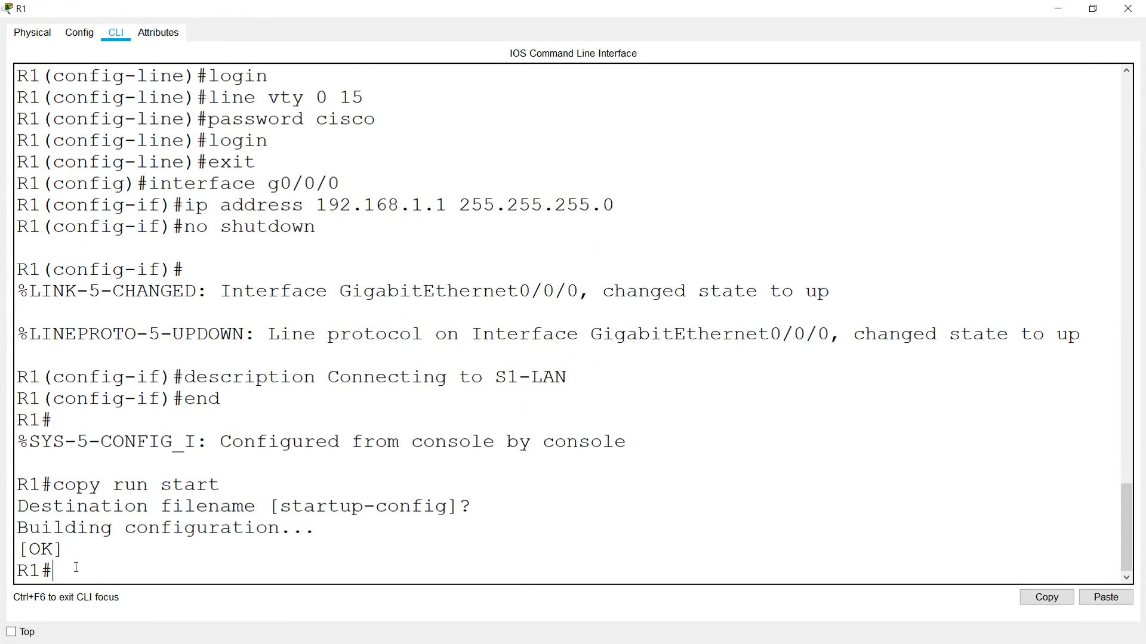
type("sho")
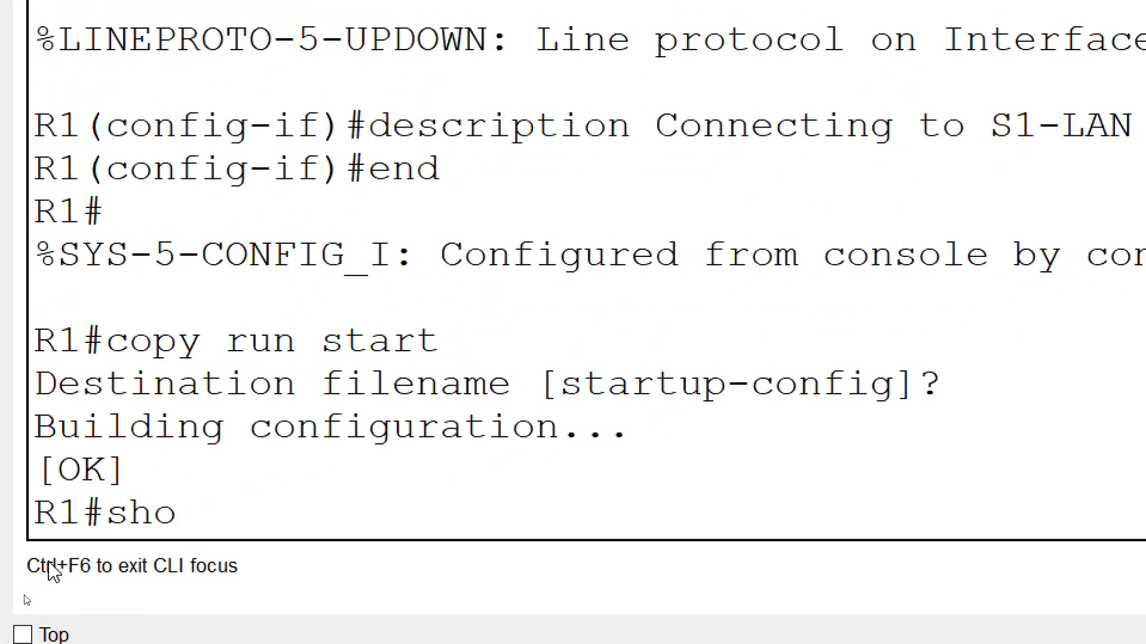
type("w ip interface brief")
key("Return")
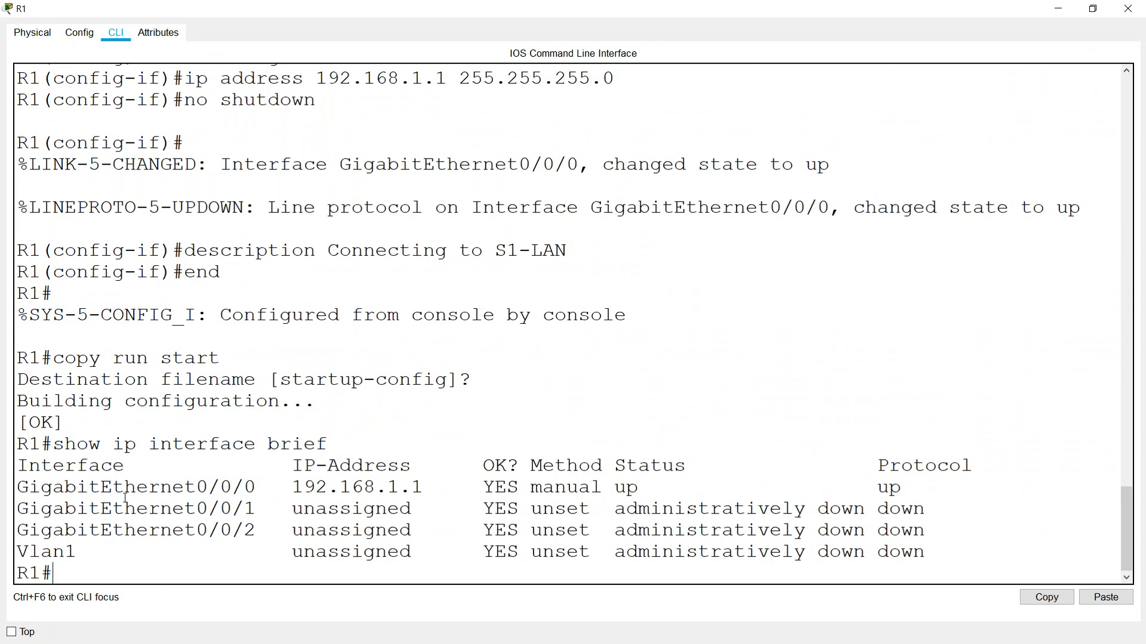
left_click_drag(250, 486, 65, 487)
left_click(58, 572)
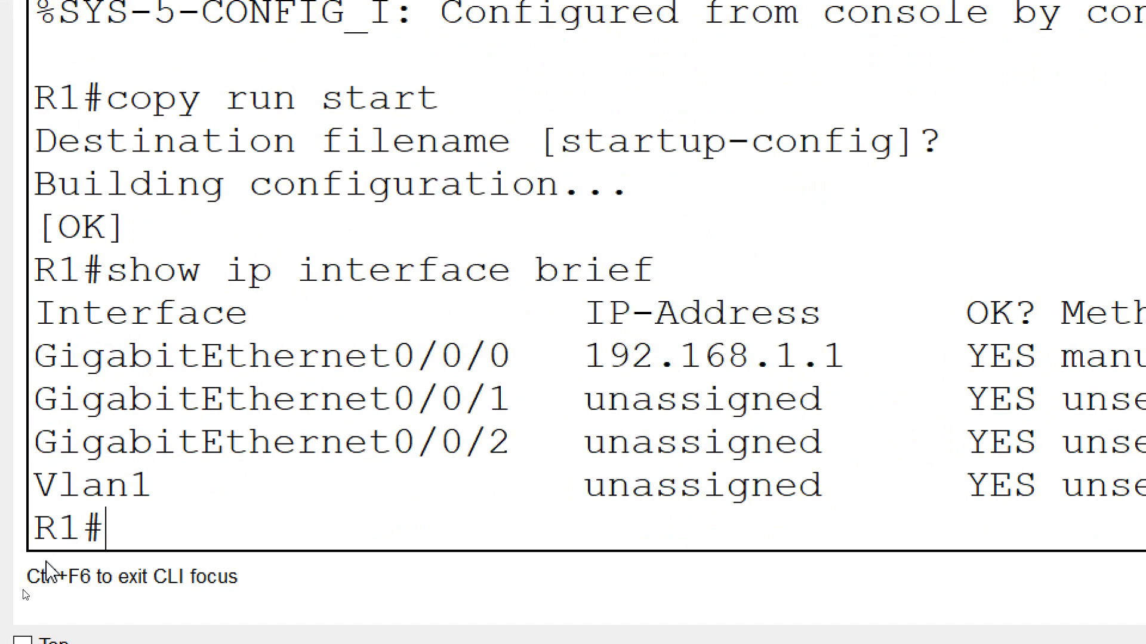
- Show Gig0/0/0's interface details, confirming address 192.168.1.1/24
type("show ip")
key("BackSpace")
key("BackSpace")
type("interface g0/0/0")
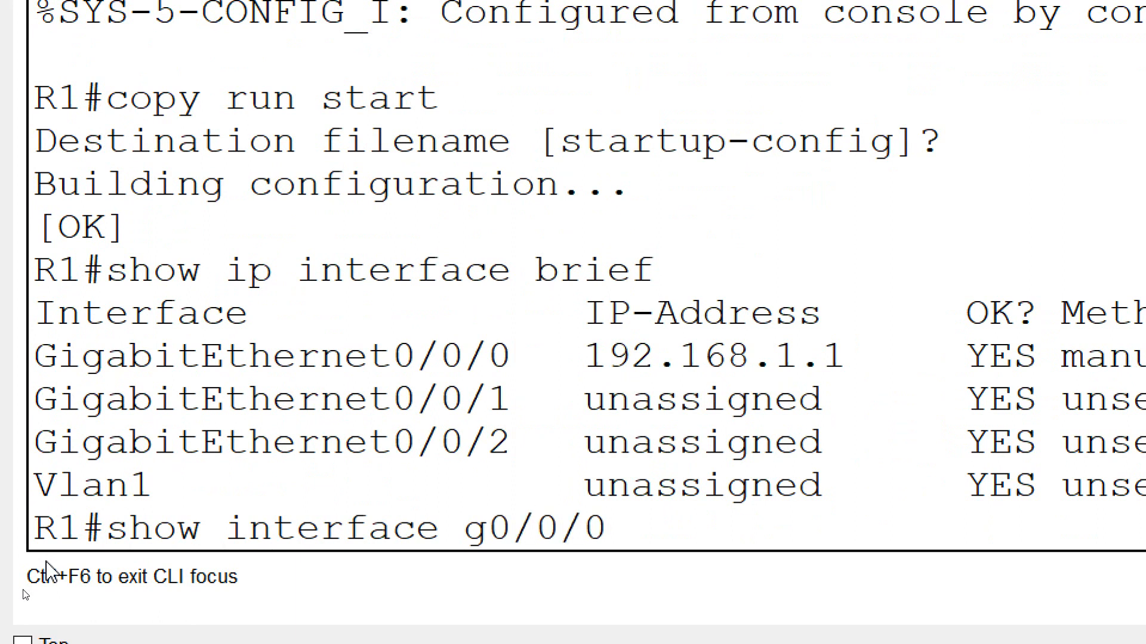
key("Return")
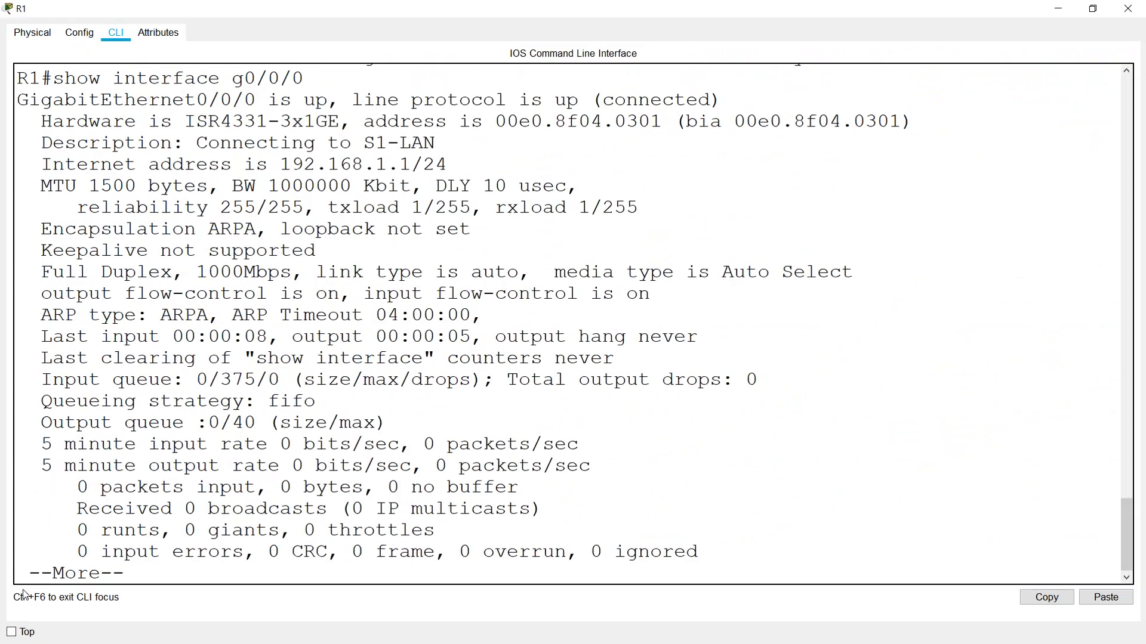
key("space")
scroll(556, 18, "up", 2)
scroll(425, 310, "up", 2)
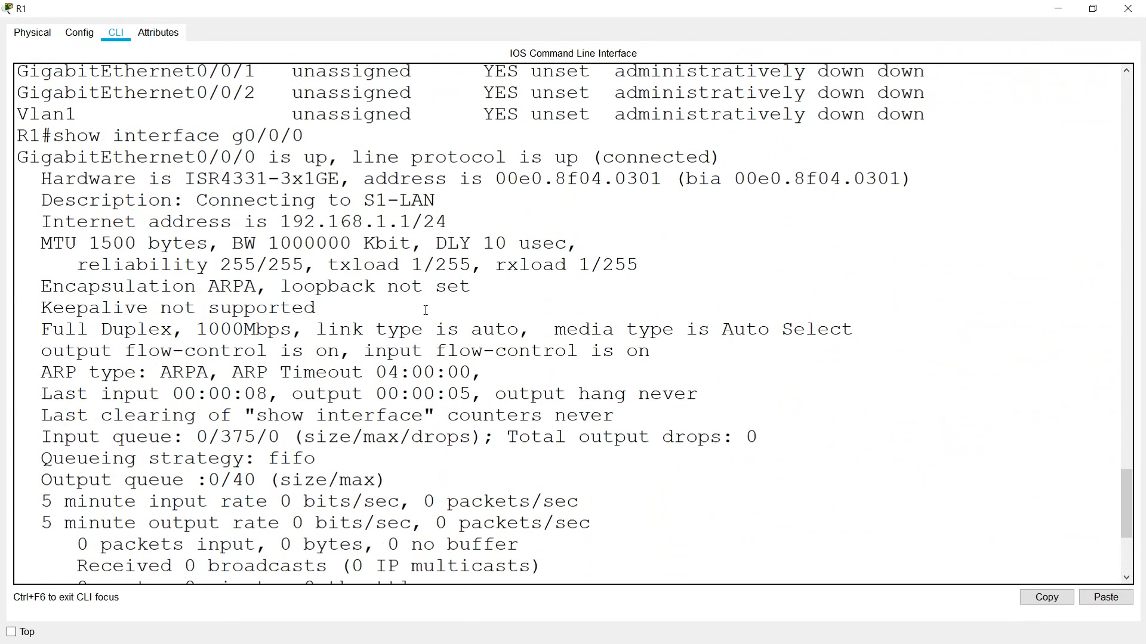
scroll(407, 429, "up", 1)
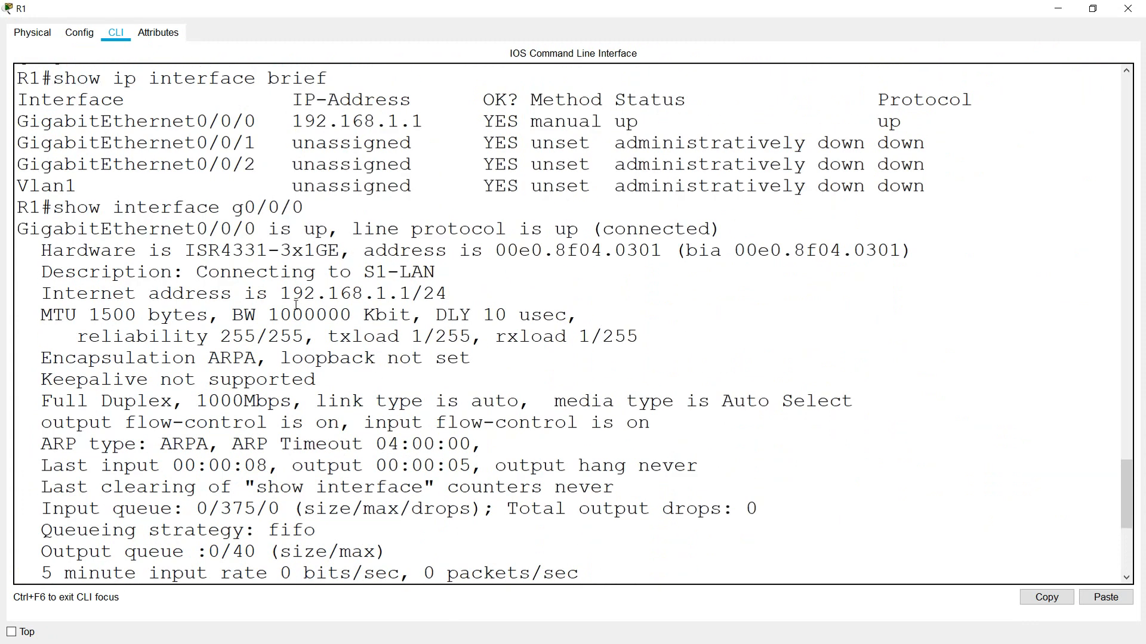
left_click_drag(280, 294, 451, 293)
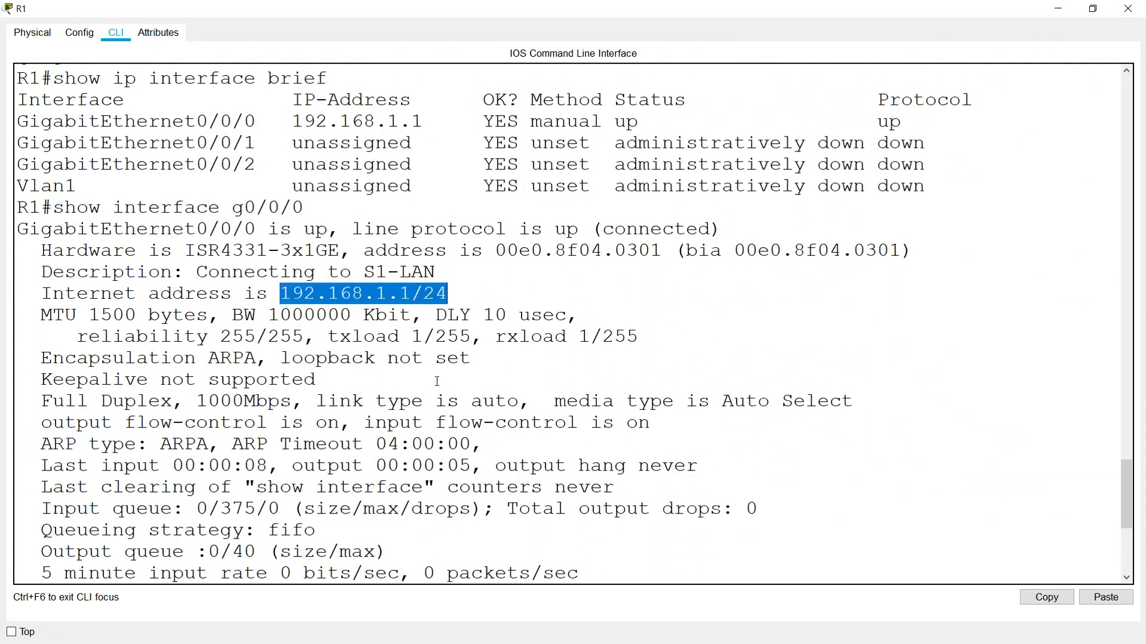
left_click(397, 492)
key("Return")
type("show run")
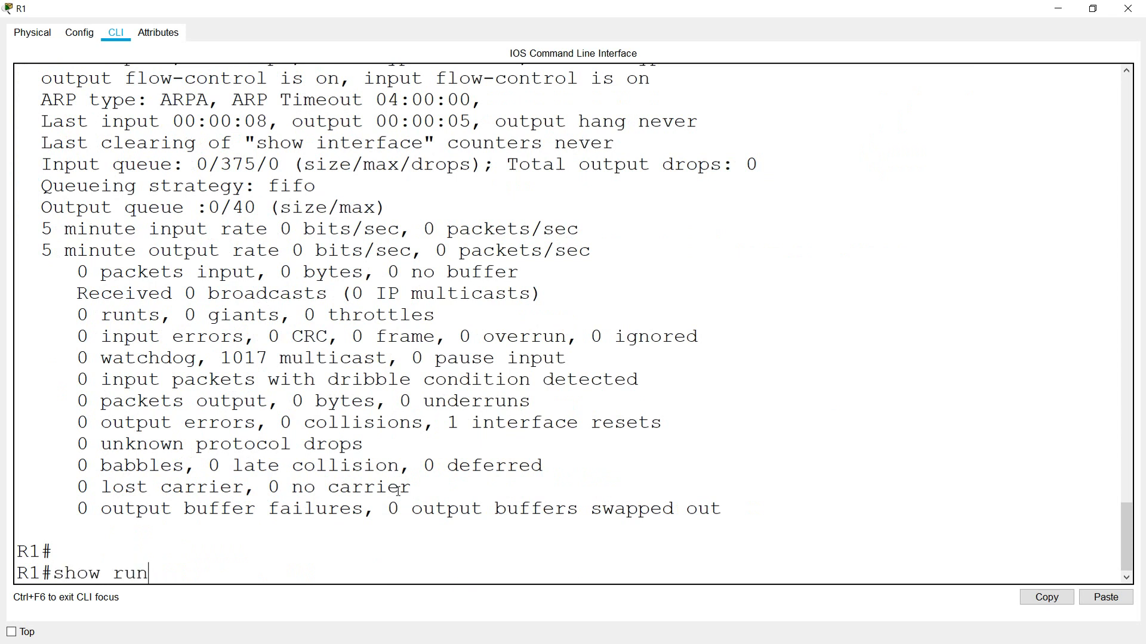
- List R1's running config and check the hostname, encrypted enable secret and no ip domain-lookup
key("Return")
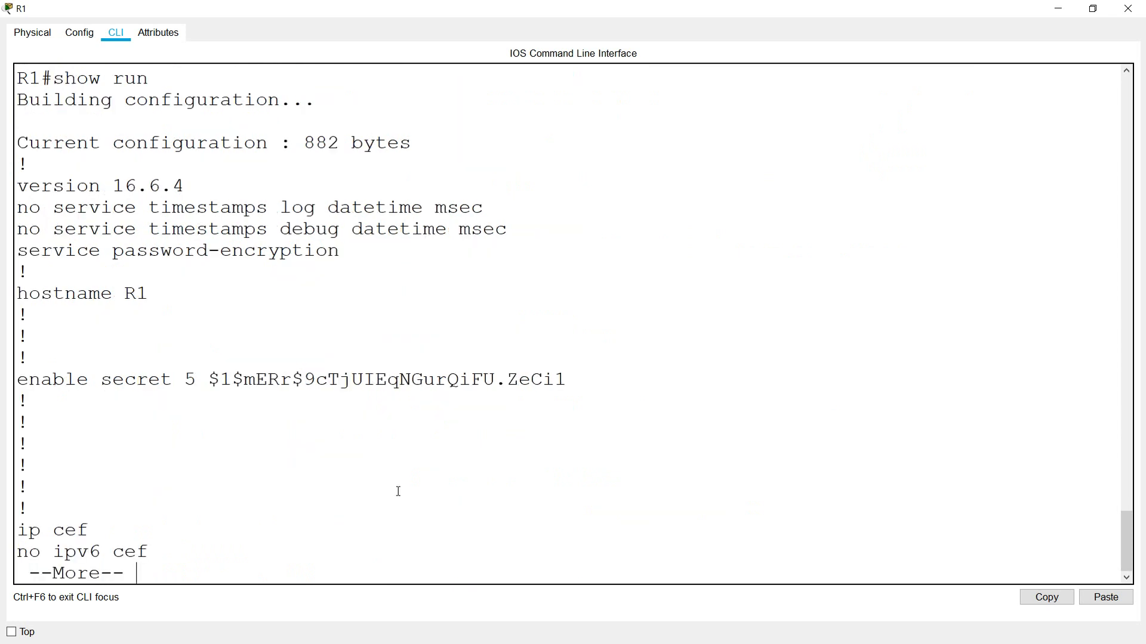
left_click_drag(43, 295, 150, 295)
left_click_drag(65, 379, 363, 380)
key("space")
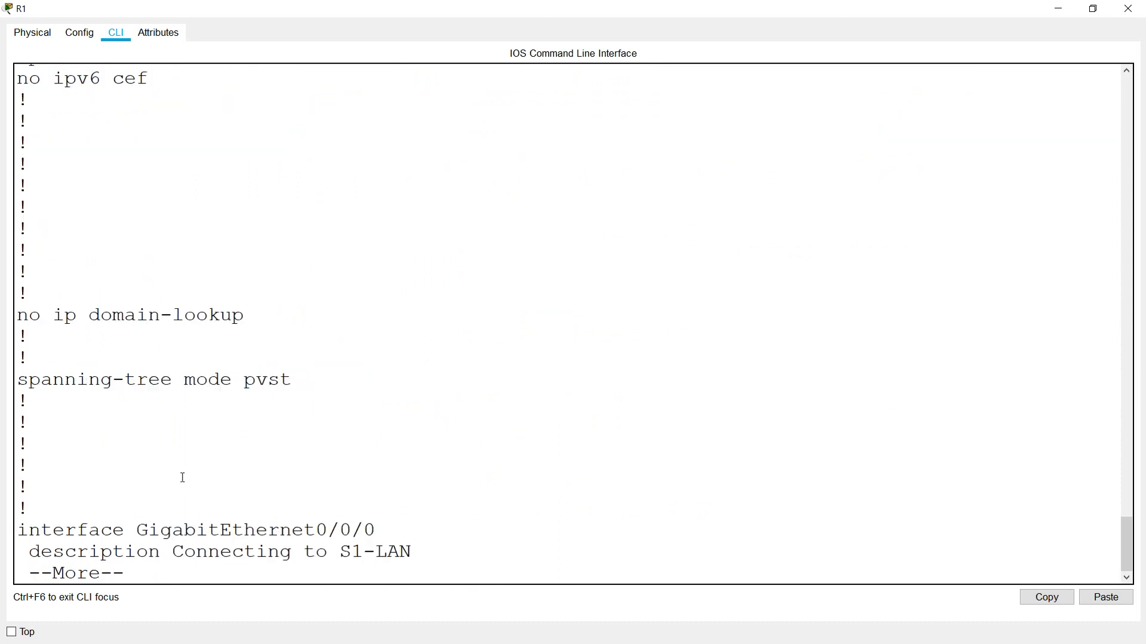
left_click_drag(39, 315, 234, 316)
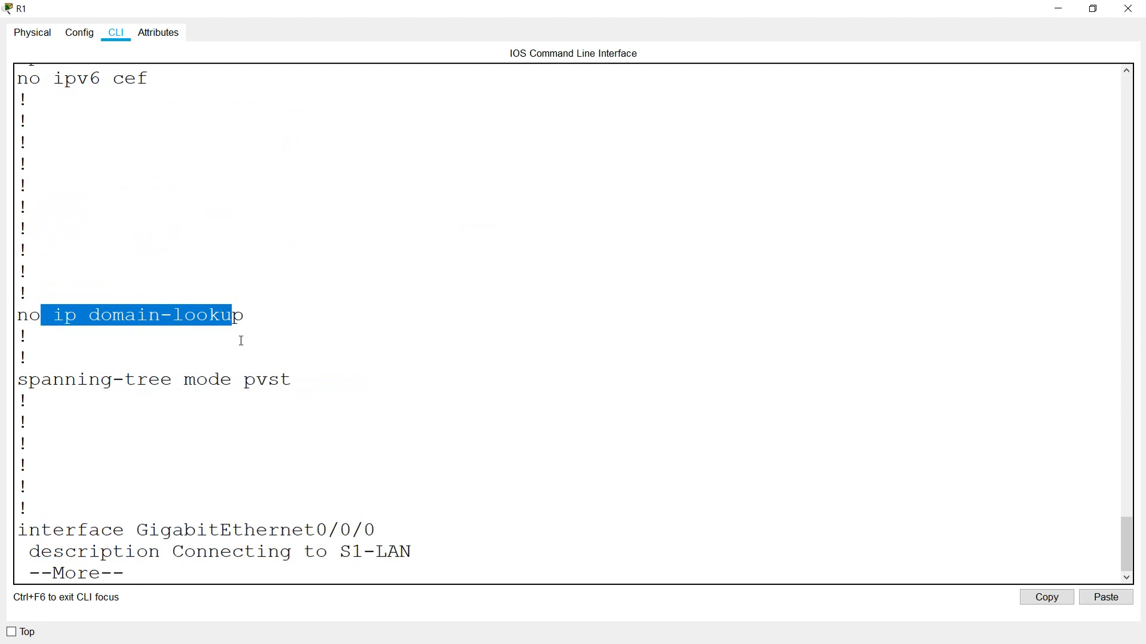
key("space")
- Check the interface's IP address and subnet mask, then page to the end of the configuration
scroll(262, 453, "up", 1)
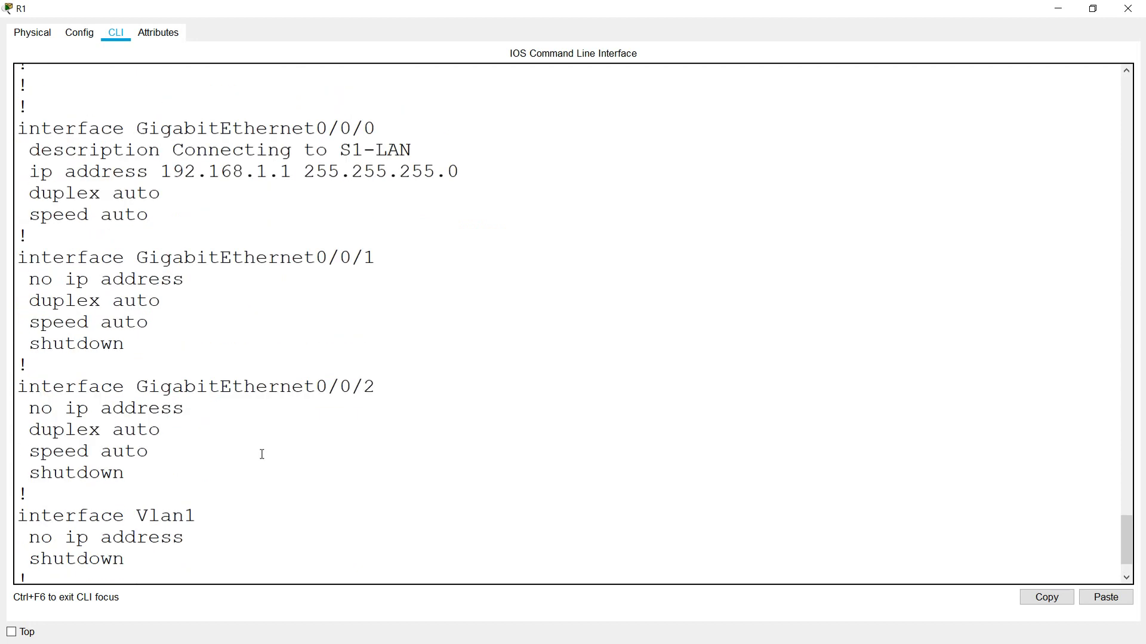
scroll(158, 237, "up", 1)
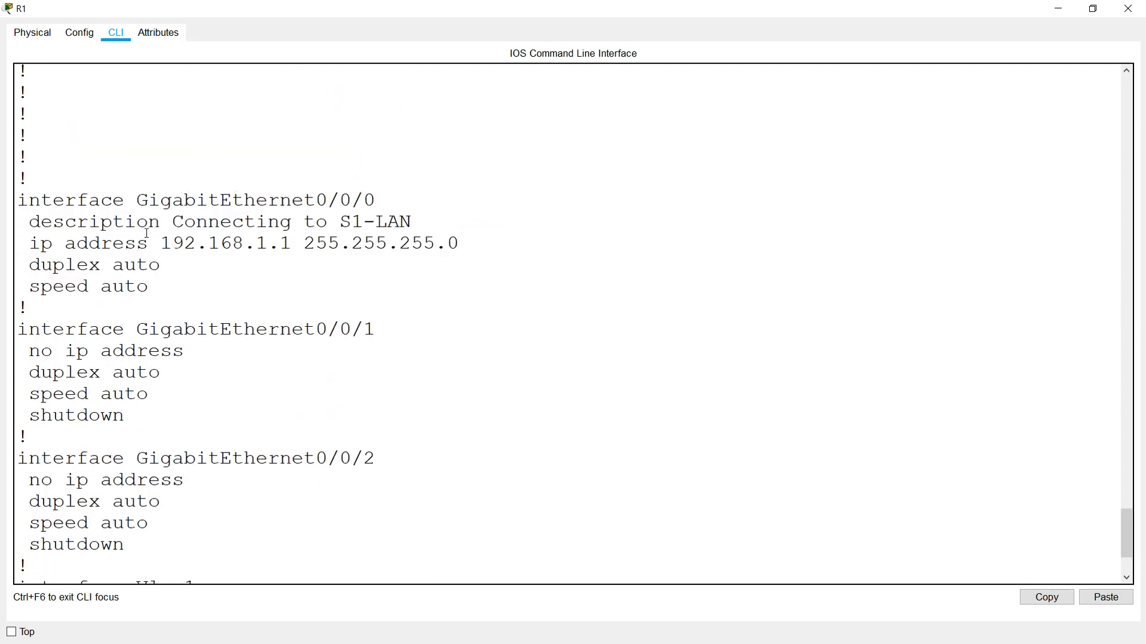
left_click_drag(140, 201, 384, 212)
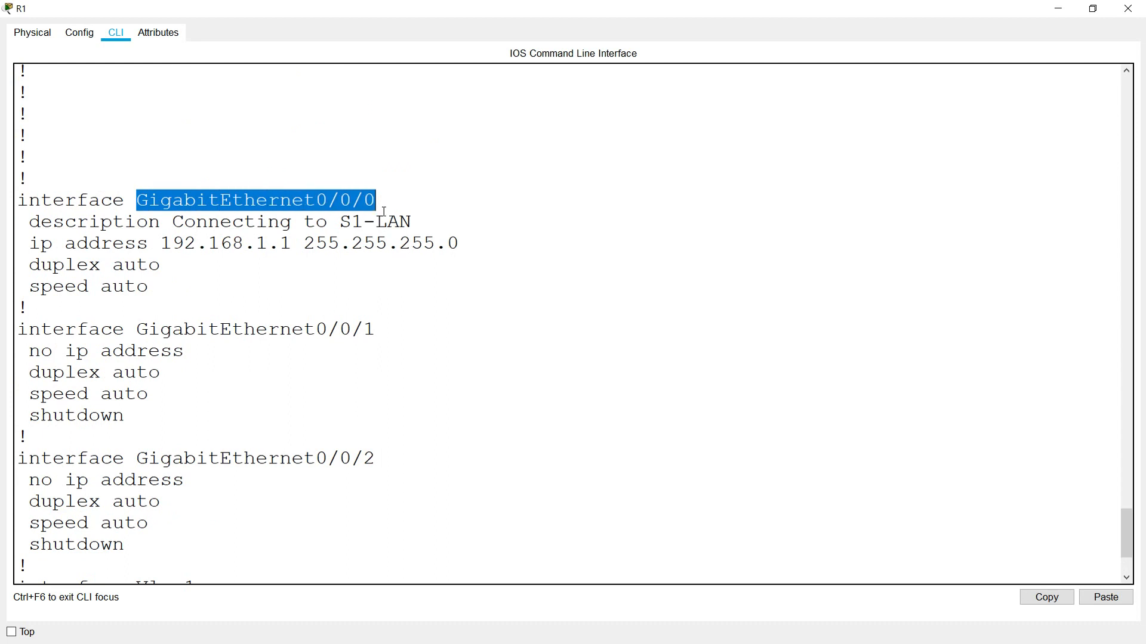
left_click_drag(160, 244, 470, 242)
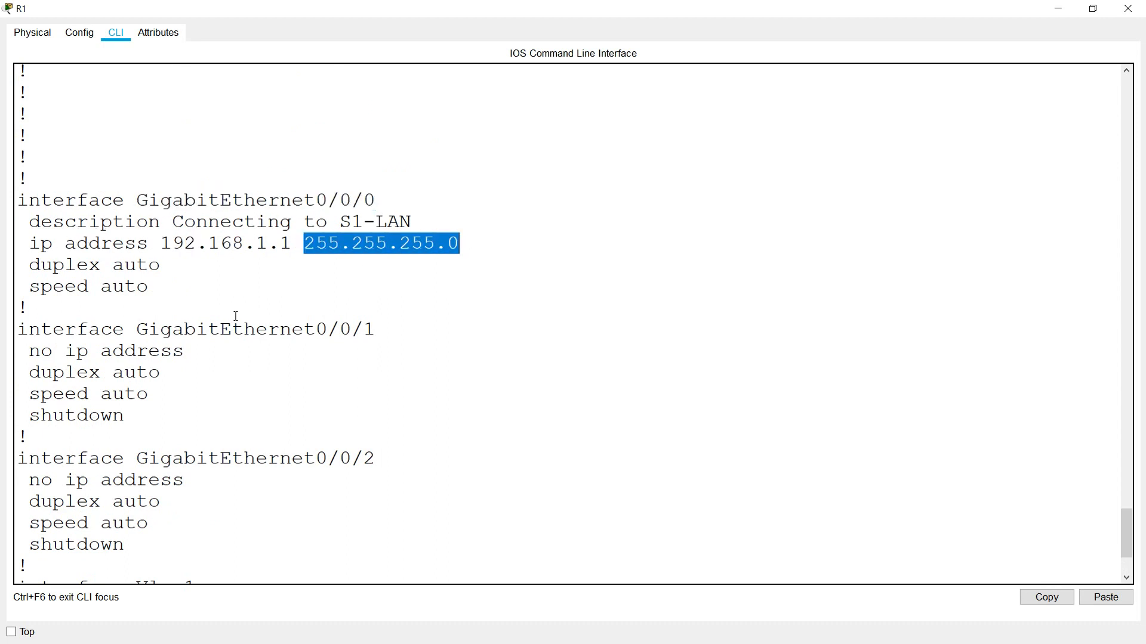
key("space")
scroll(127, 278, "up", 2)
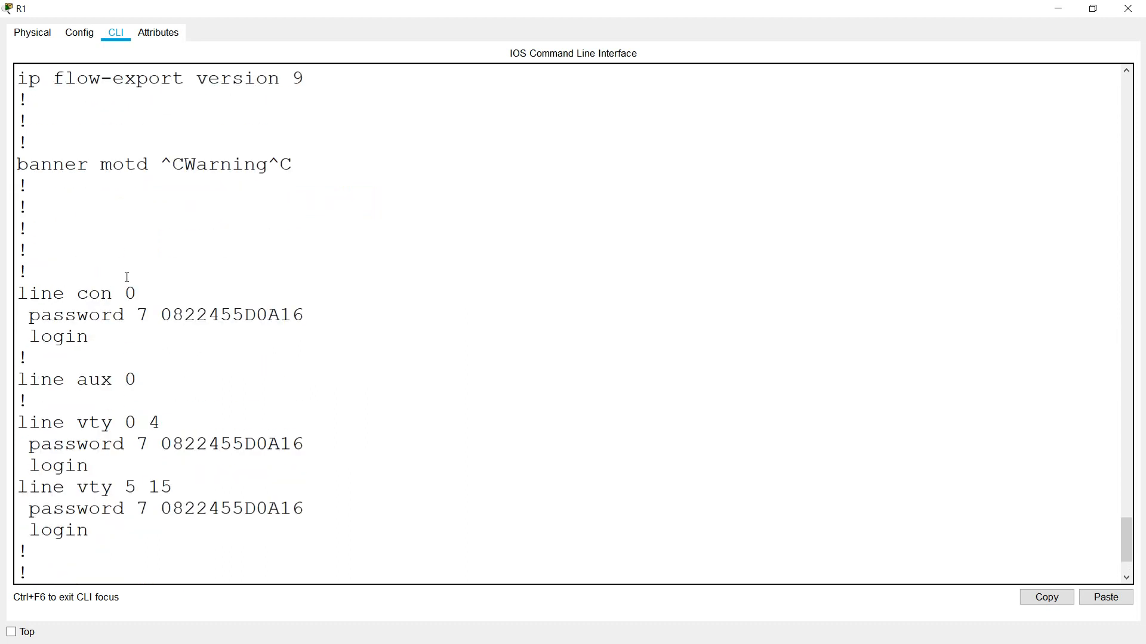
scroll(131, 275, "up", 1)
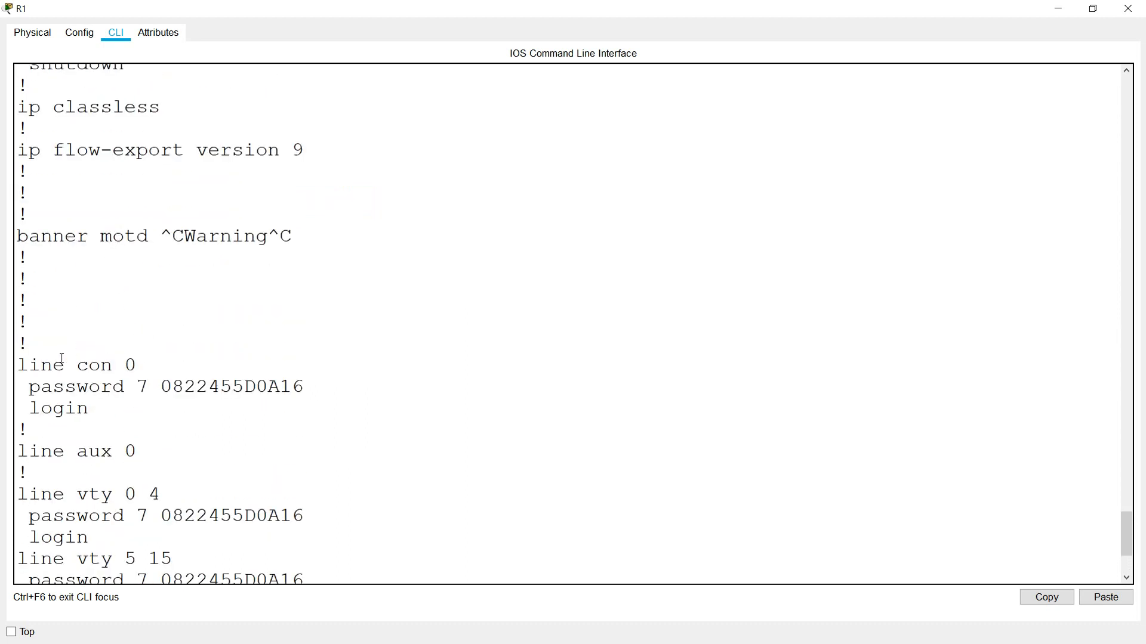
- Verify the encrypted console, vty 0 4 and vty 5 15 passwords, then close R1's window
left_click_drag(35, 366, 303, 391)
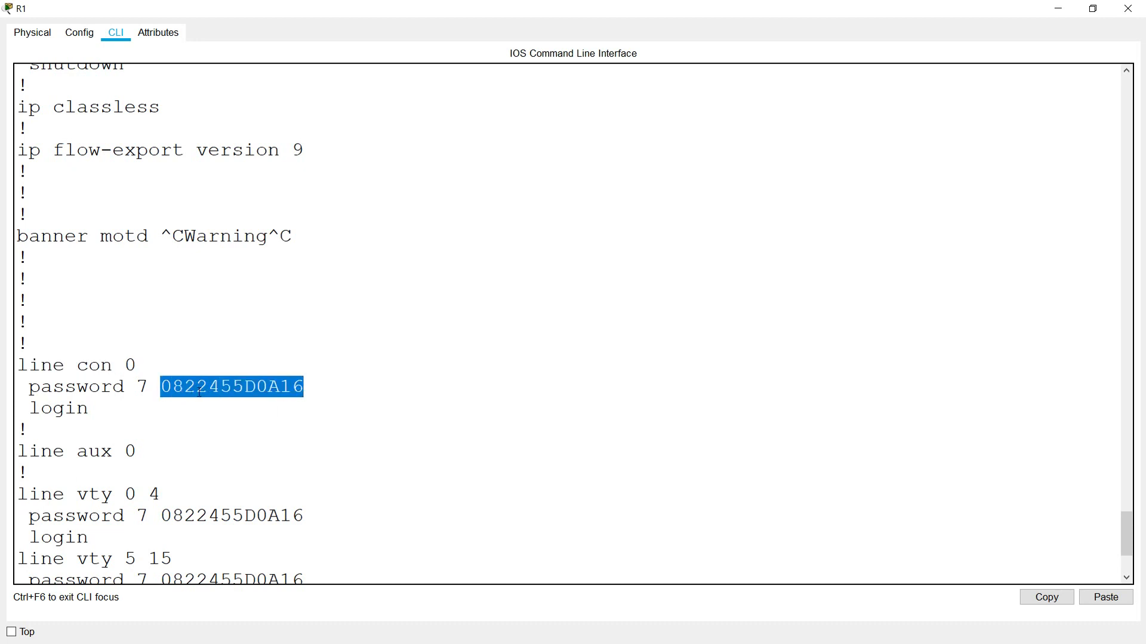
scroll(163, 400, "down", 1)
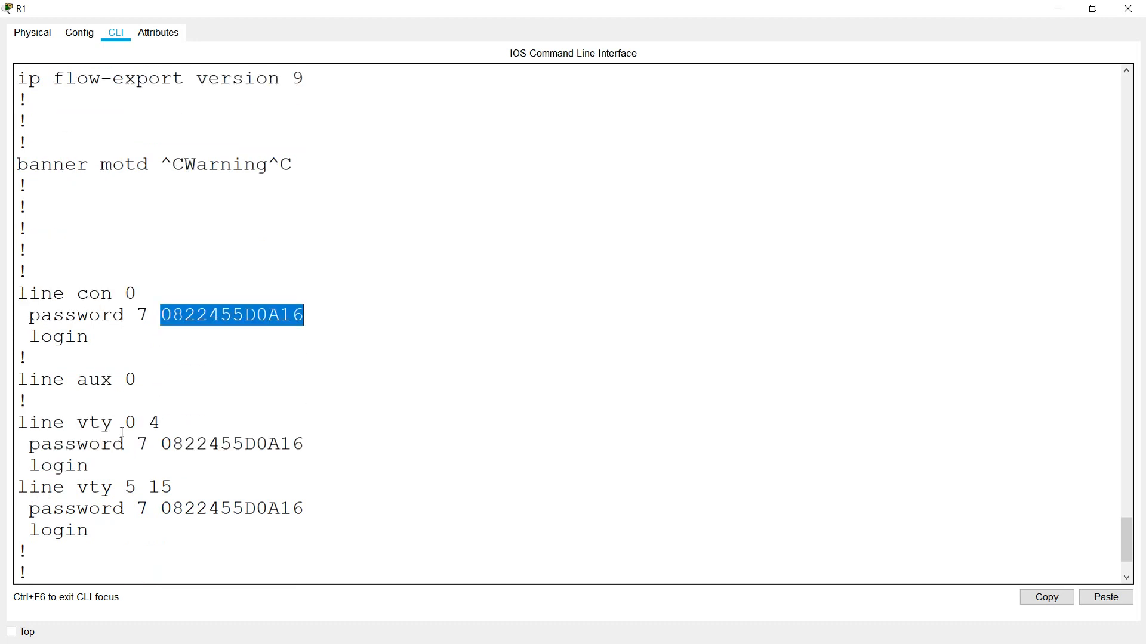
left_click_drag(41, 425, 90, 423)
left_click_drag(88, 487, 103, 486)
left_click_drag(160, 445, 279, 445)
left_click_drag(172, 508, 221, 508)
scroll(221, 511, "down", 2)
left_click(221, 515)
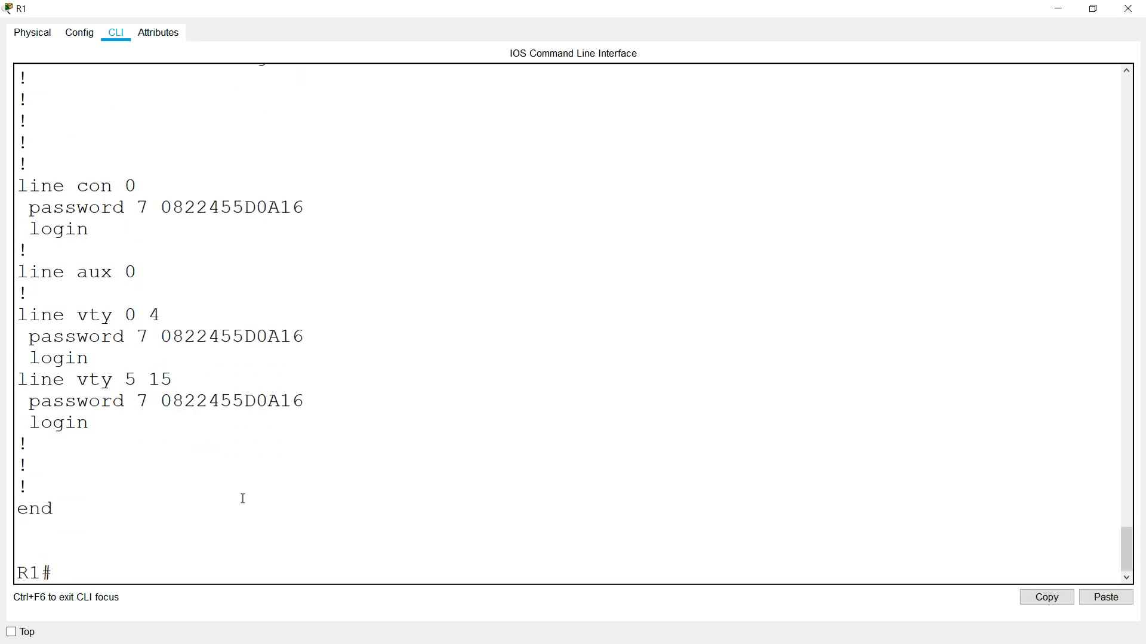
left_click(1128, 8)
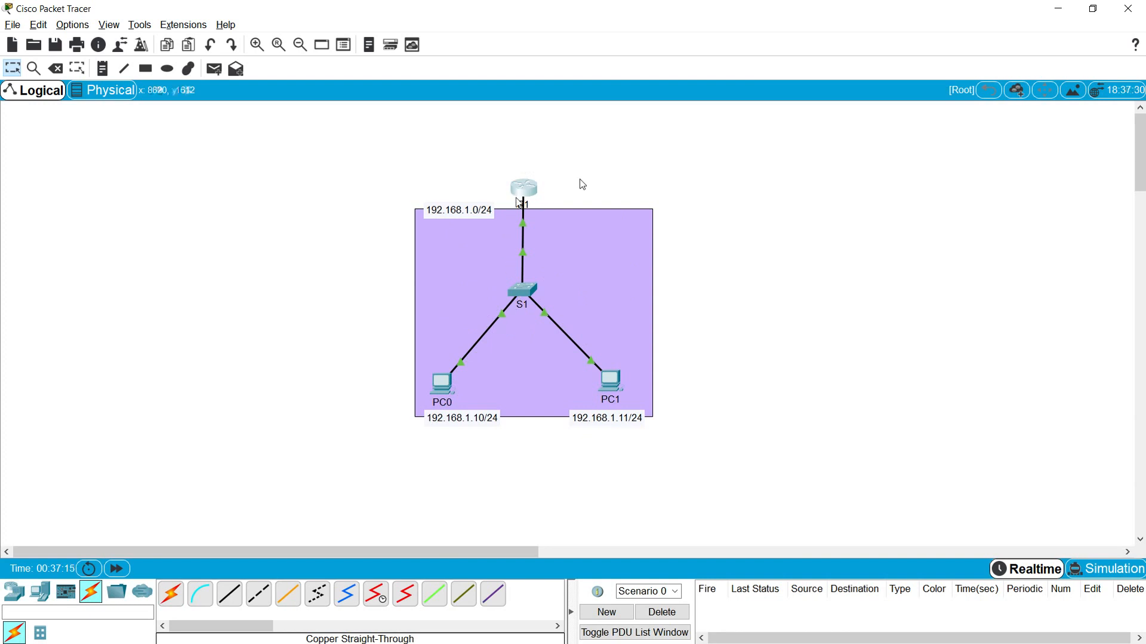
- From PC0's command prompt, ping R1 at 192.168.1.1 and get replies with 0% loss
double_click(444, 389)
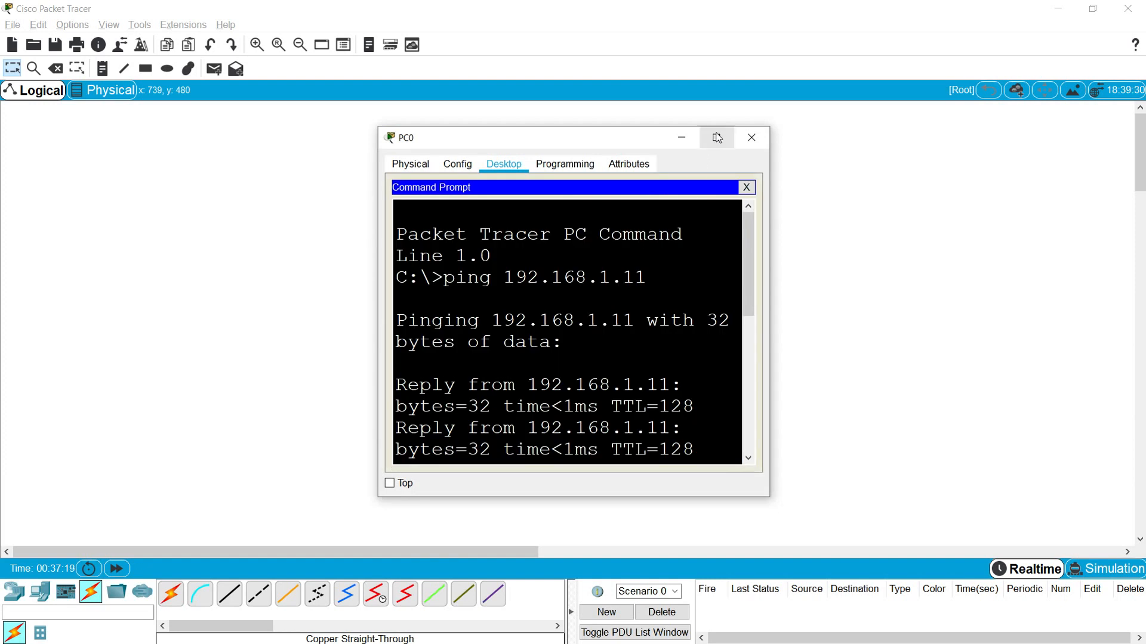
left_click(716, 137)
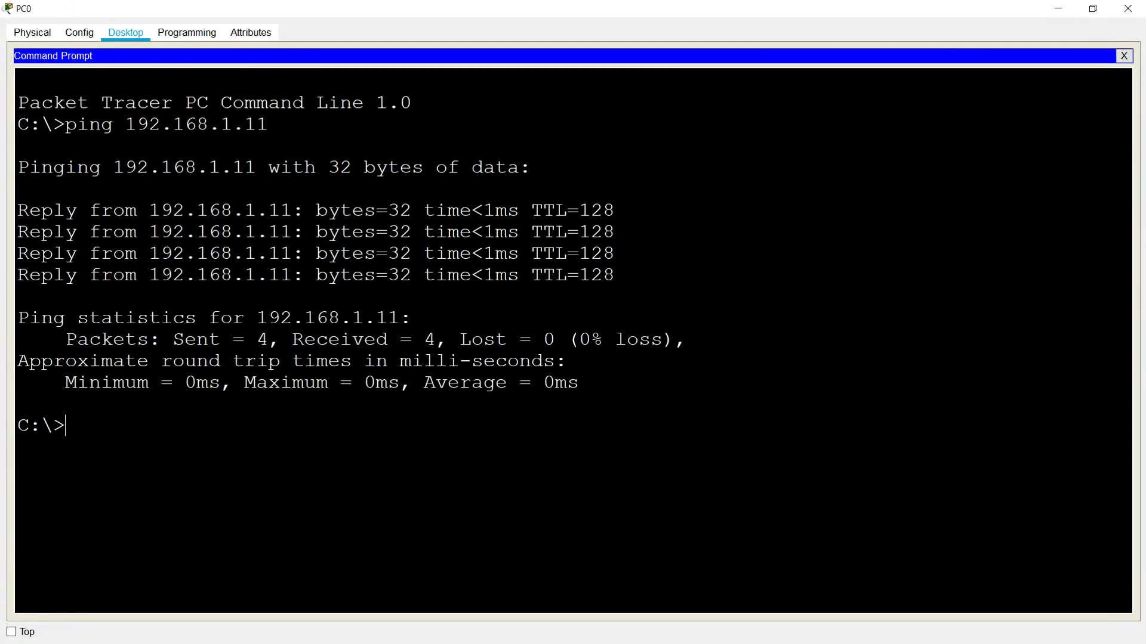
type("ping ")
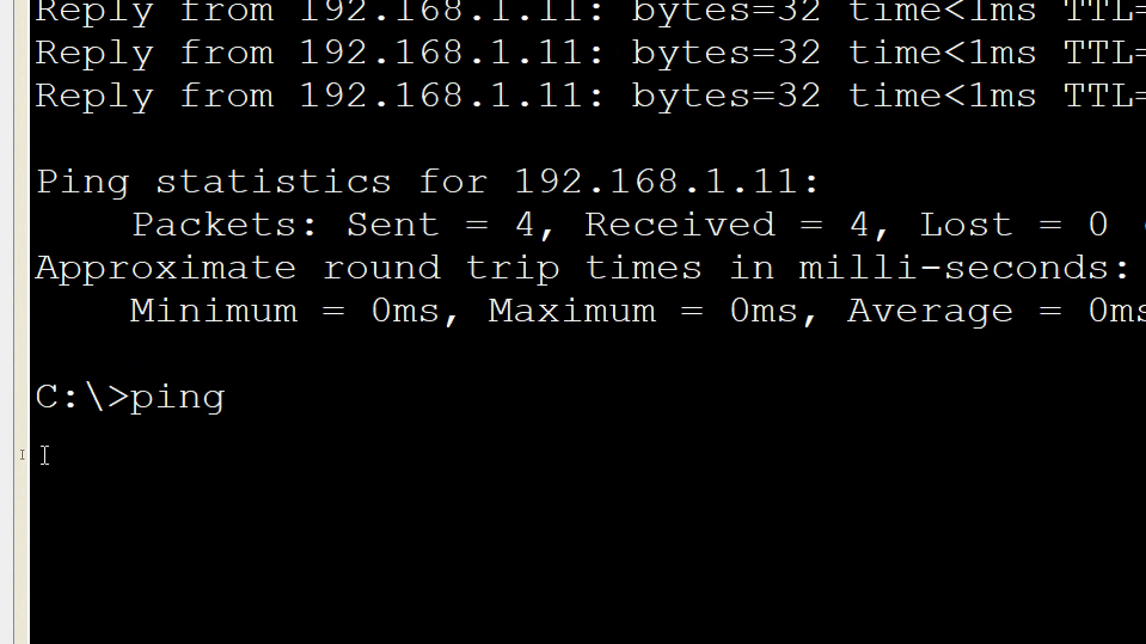
type("192.168.1.1")
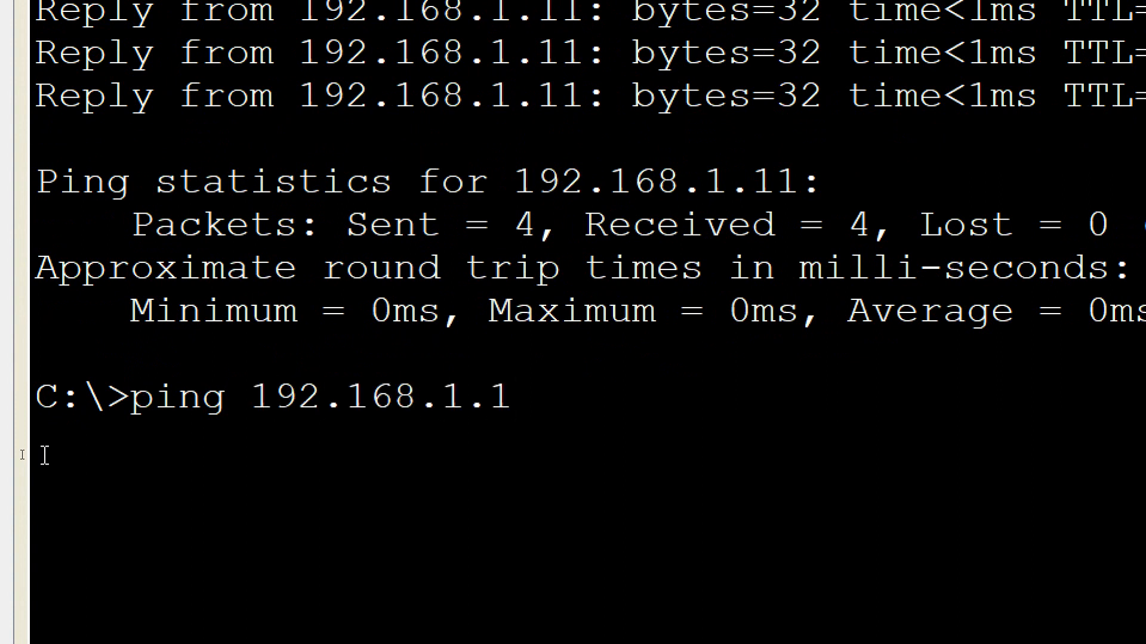
key("Return")
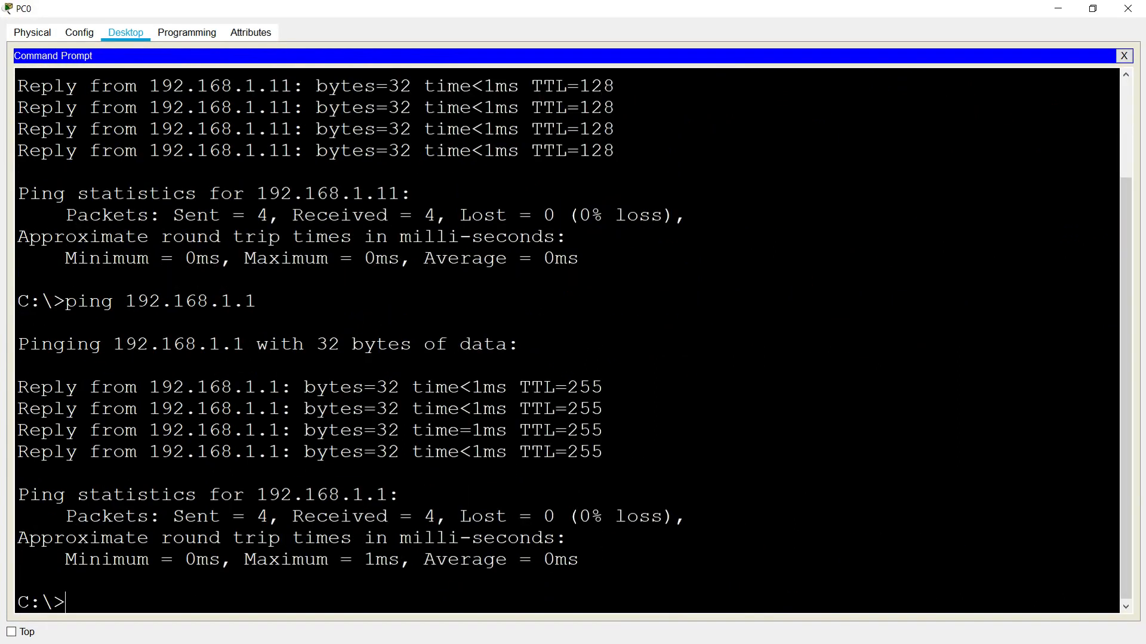
- Ping 192.168.1.254 from PC0, getting replies with 25% loss
key("Up")
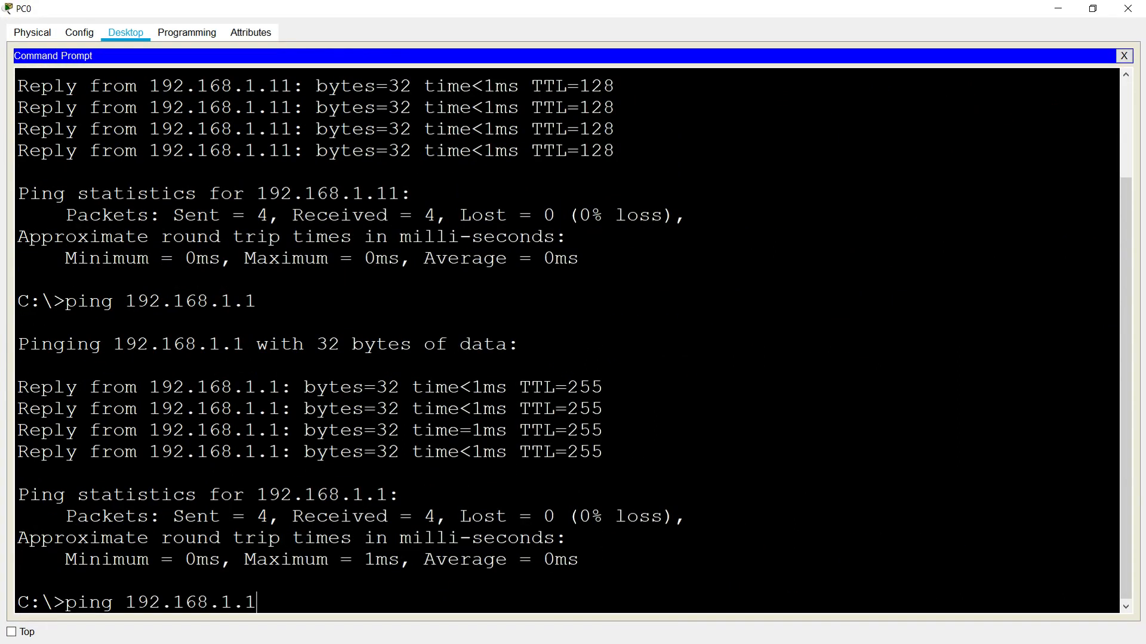
type("254")
key("Return")
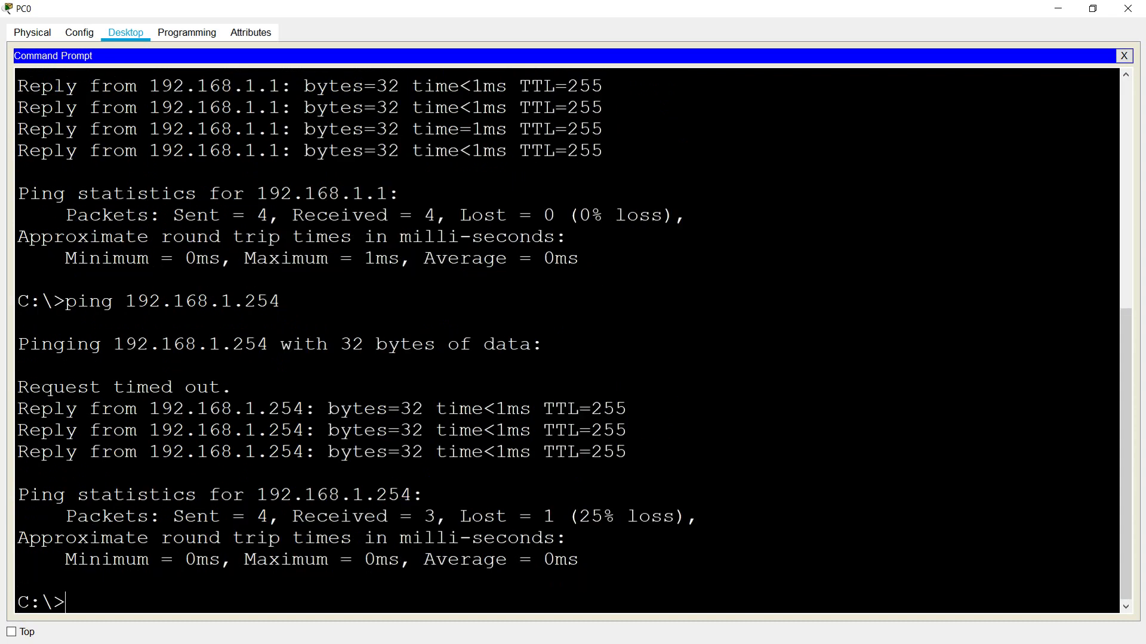
- Close PC0 and bring up PC1's command prompt in an enlarged window
left_click(1126, 8)
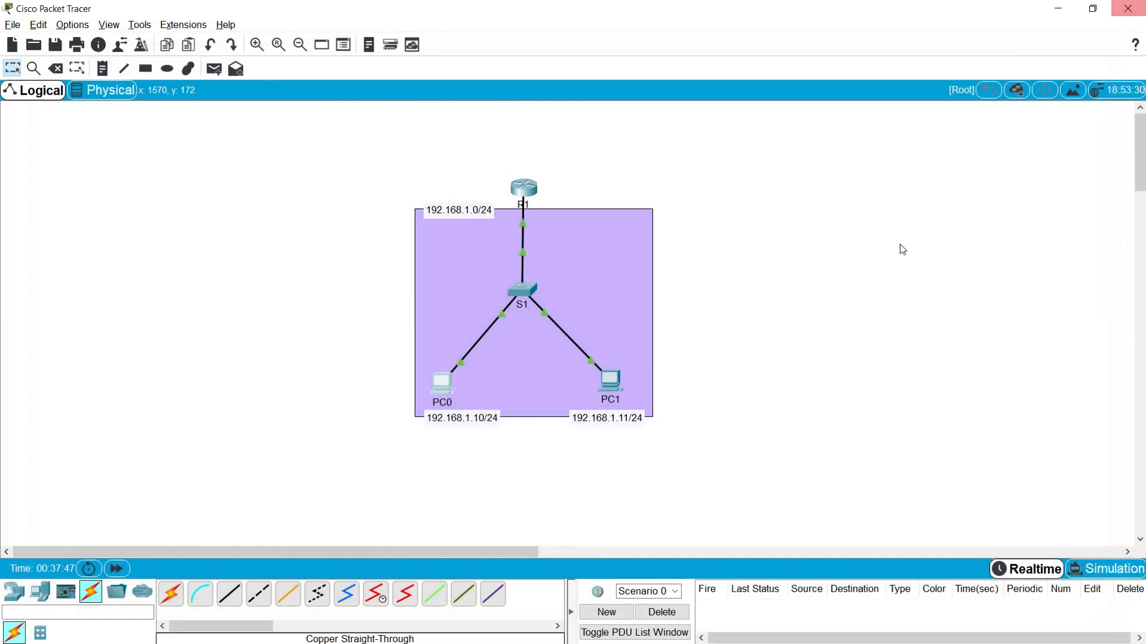
left_click(610, 382)
left_click(657, 282)
left_click(716, 137)
- Ping 192.168.1.1 (0% loss) and 192.168.1.254 (one timeout, then replies) from PC1
type("ping 192.168")
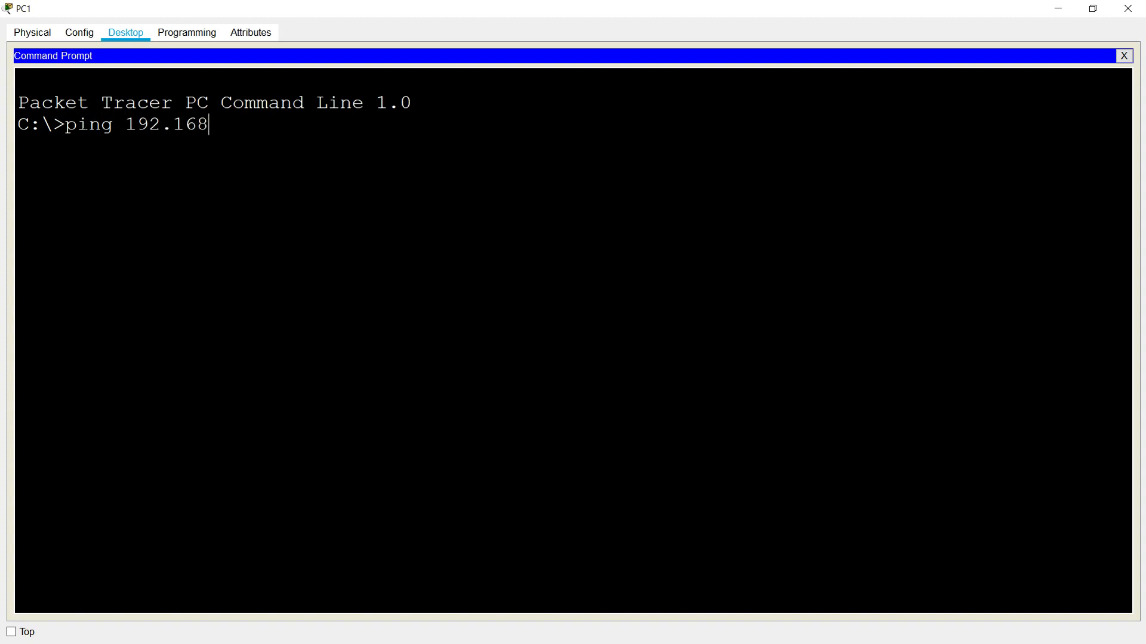
type(".1.1")
key("Return")
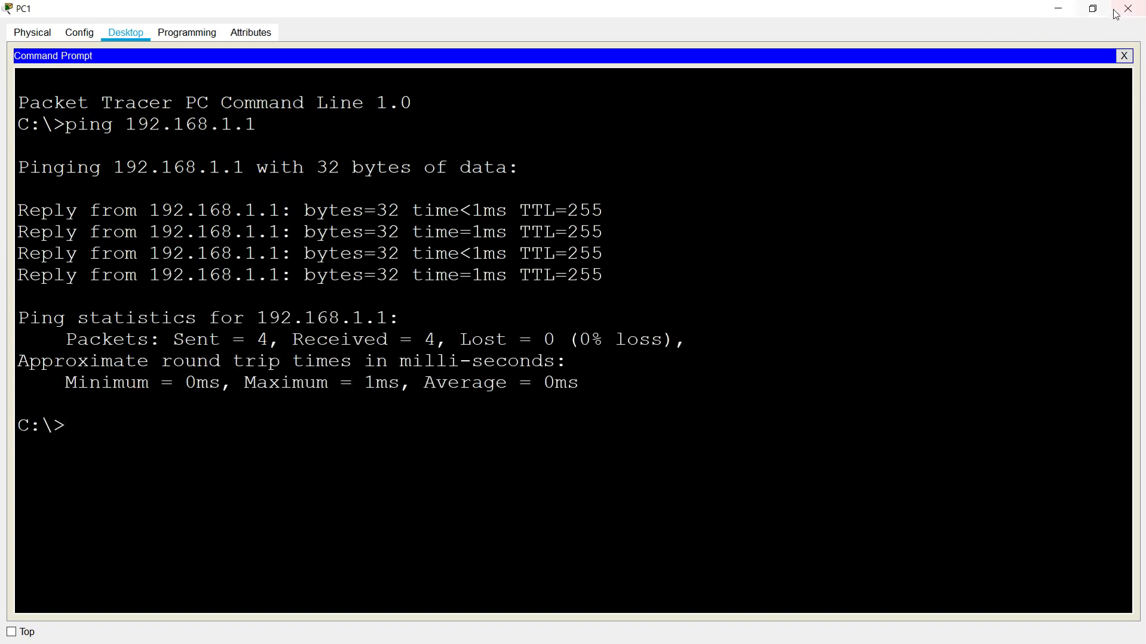
type("ping 192.168.1.254")
key("Return")
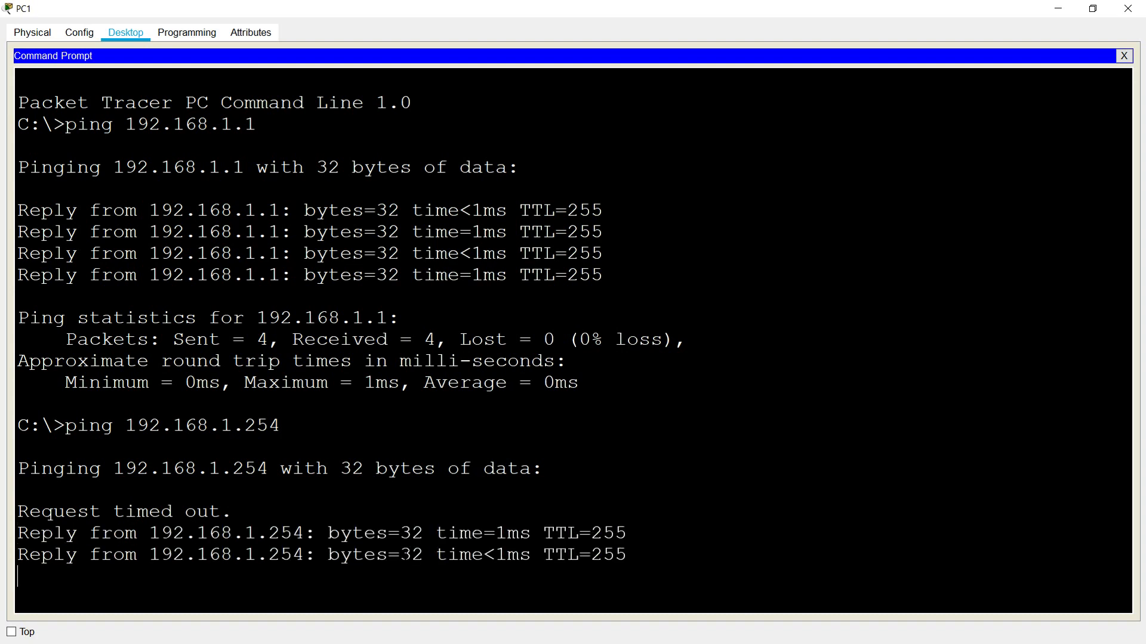
left_click(1128, 8)
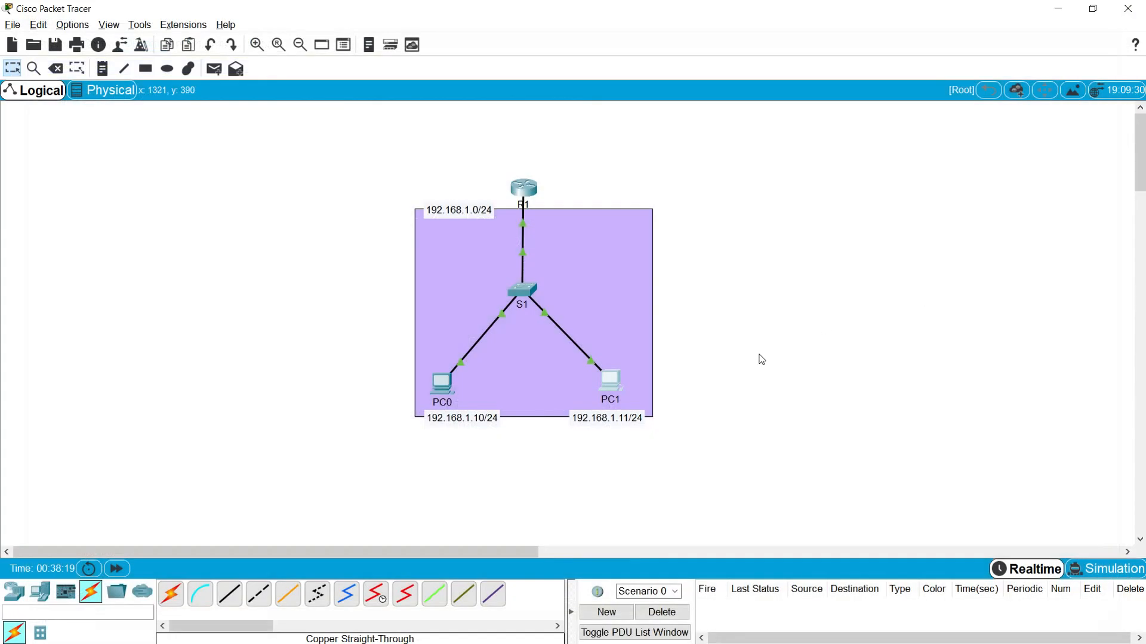